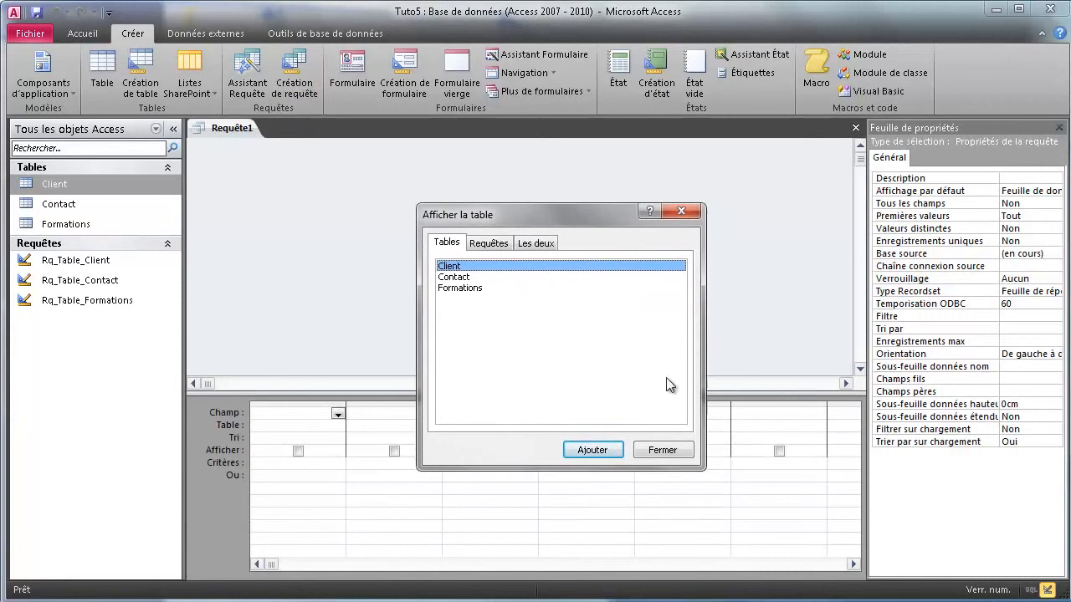
# - Switch the new query to SQL view without adding any table and clear its default SELECT statement
pyautogui.click(682, 210)
pyautogui.click(31, 67)
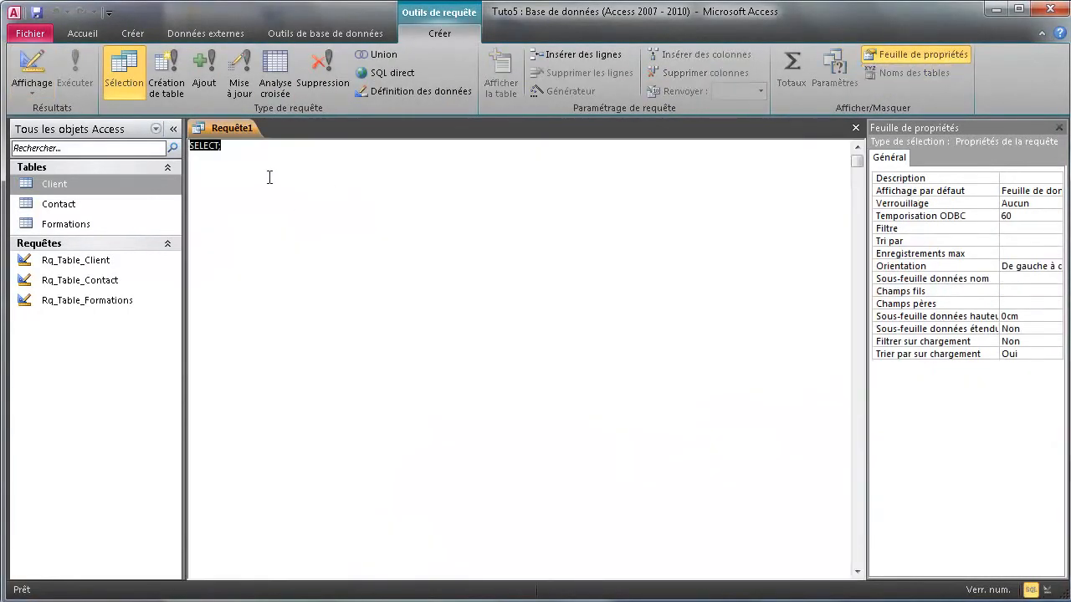
pyautogui.press('Delete')
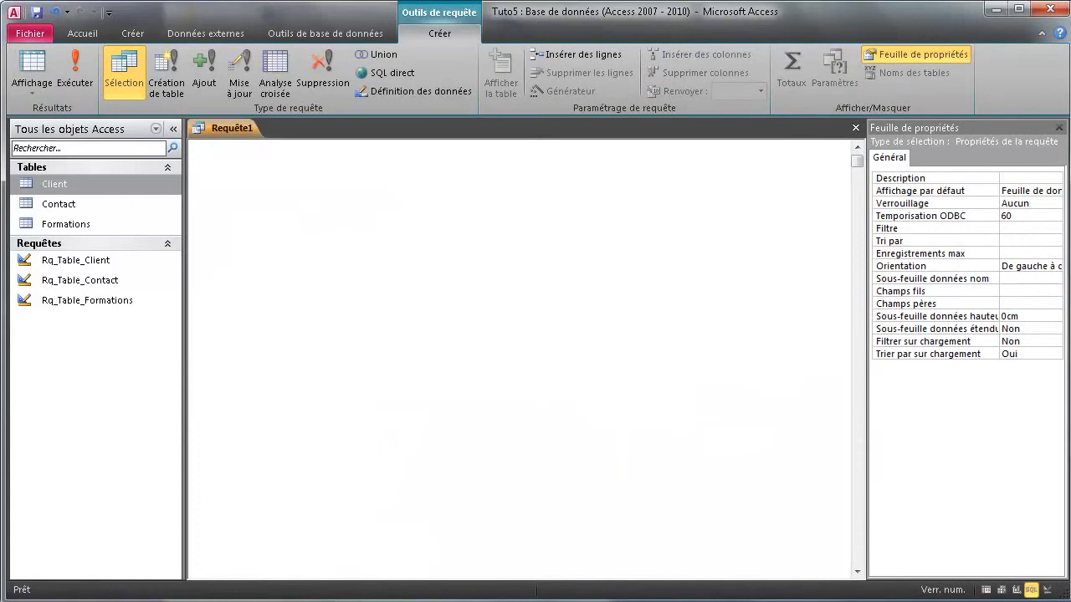
# - Switch to the Word document and replace all its text with SELECT, FROM and WHERE on three separate lines
pyautogui.hotkey('alt', 'Tab')
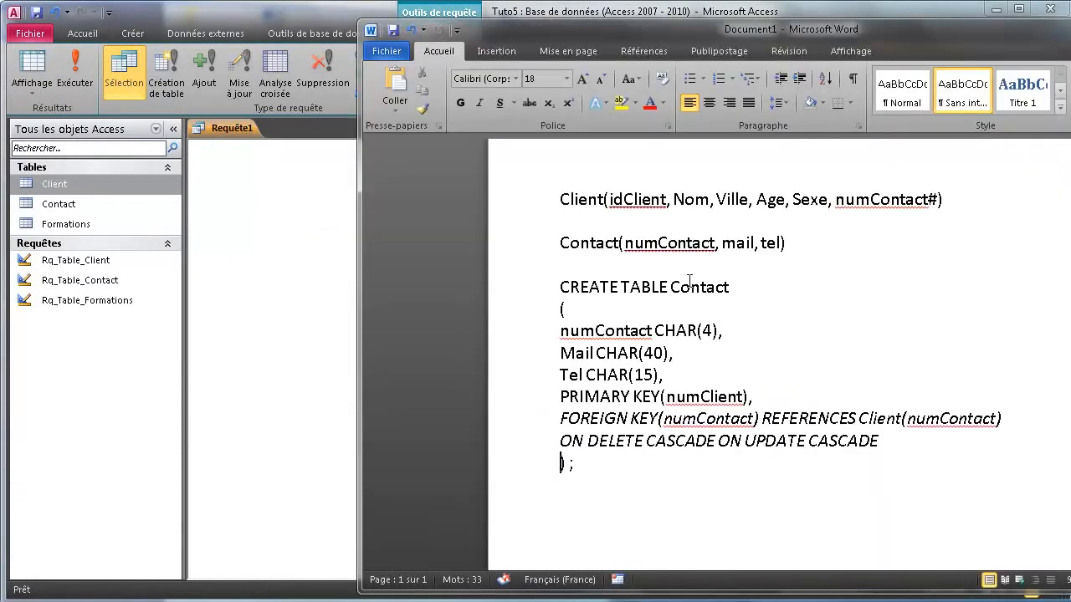
pyautogui.moveTo(632, 480); pyautogui.dragTo(544, 188)
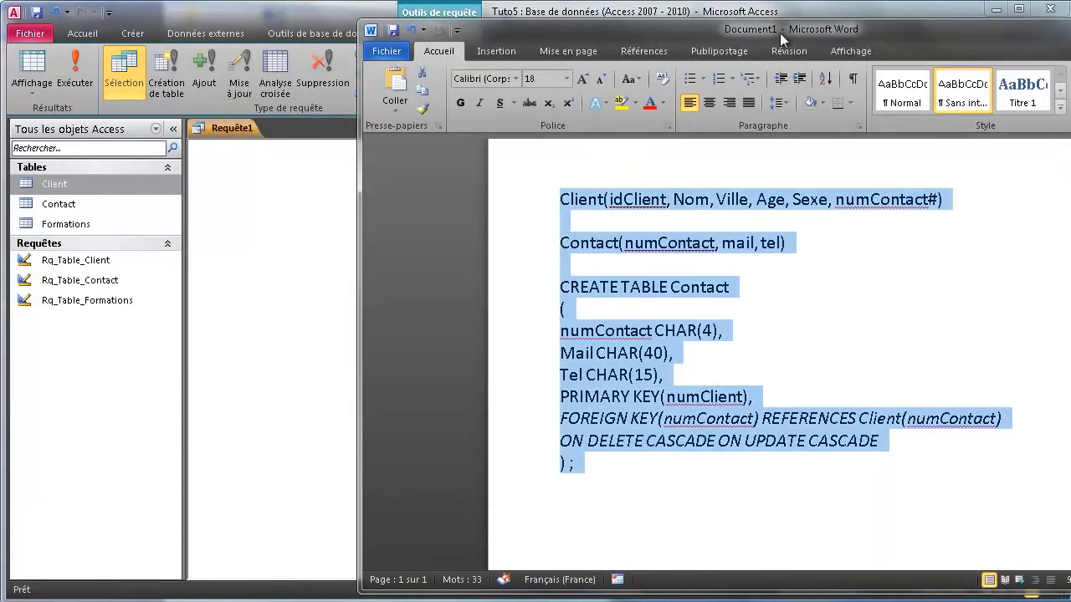
pyautogui.moveTo(780, 33); pyautogui.dragTo(525, 42)
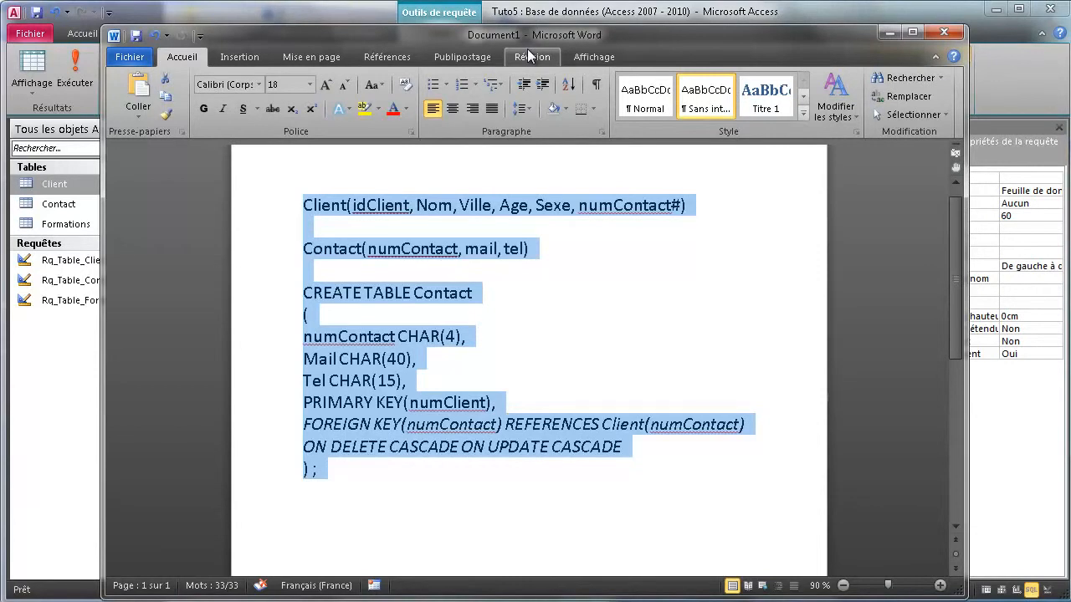
pyautogui.write('SELECT')
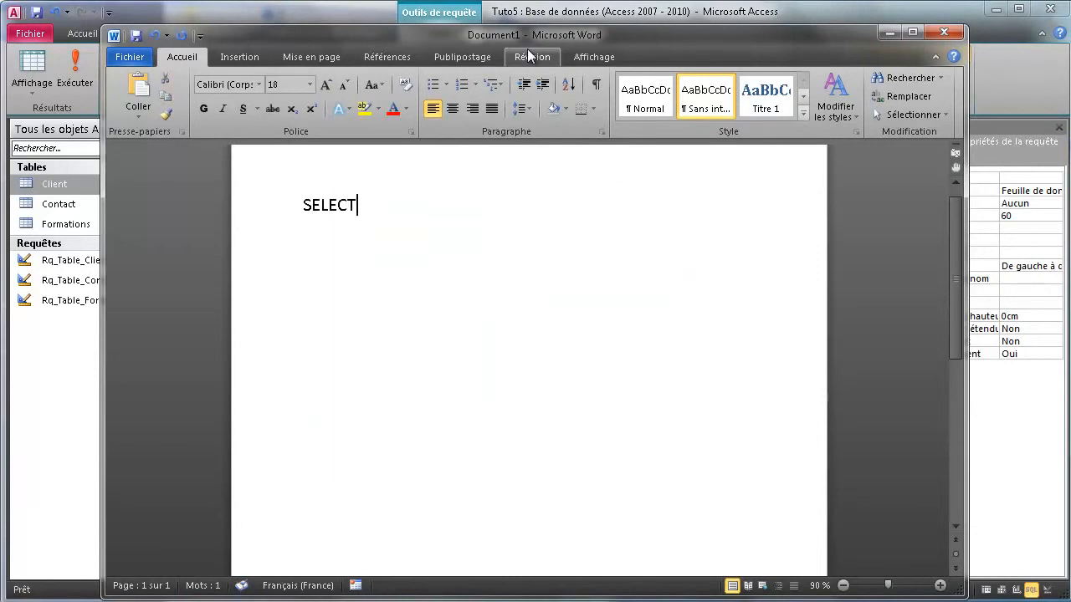
pyautogui.press('Return')
pyautogui.write('FROM')
pyautogui.moveTo(323, 228); pyautogui.dragTo(359, 240)
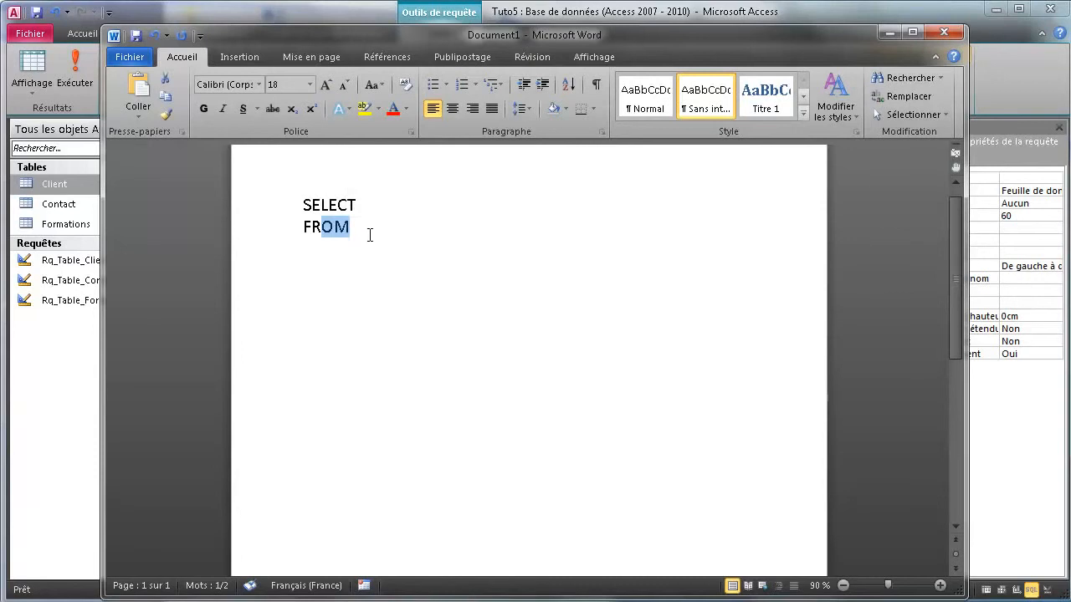
pyautogui.click(369, 235)
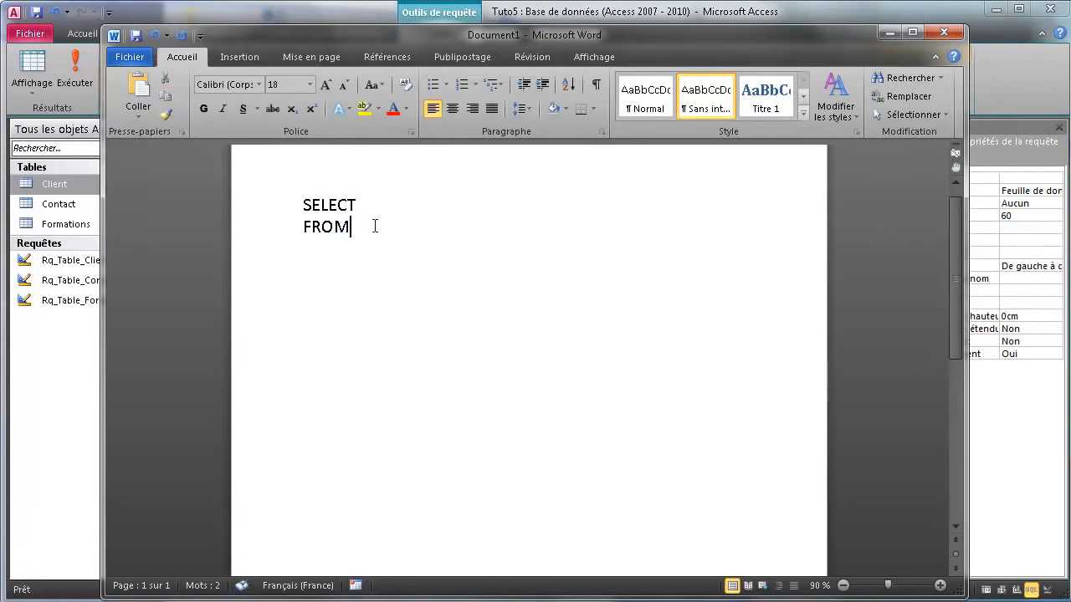
pyautogui.press('Return')
pyautogui.write('WHERE')
# - Complete the three clauses to read SELECT Nom, FROM Formations, WHERE Prix = 0
pyautogui.write('Nom')
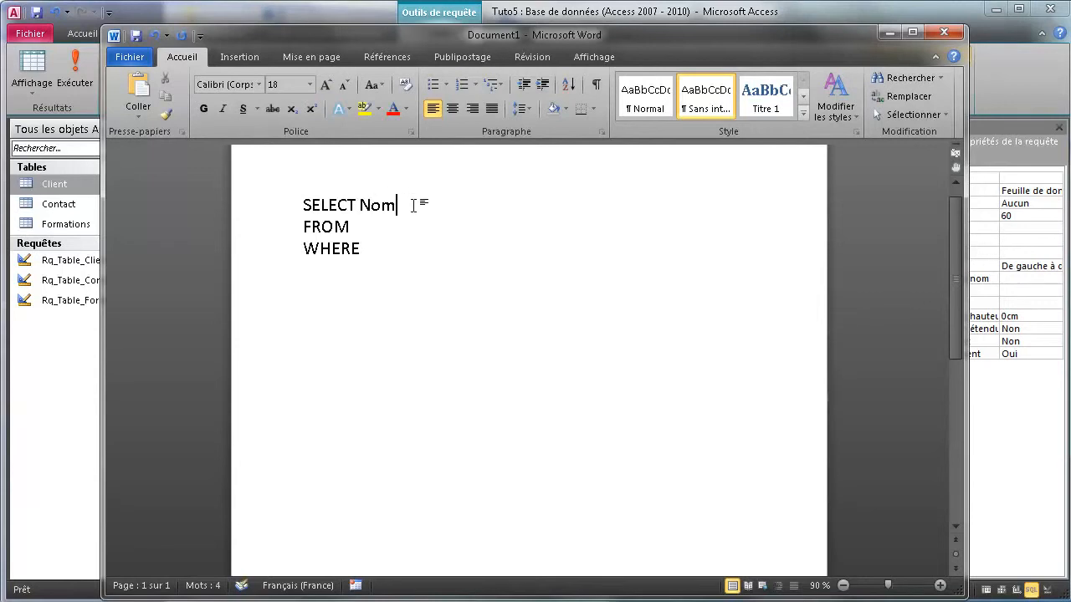
pyautogui.click(385, 232)
pyautogui.write('Formations')
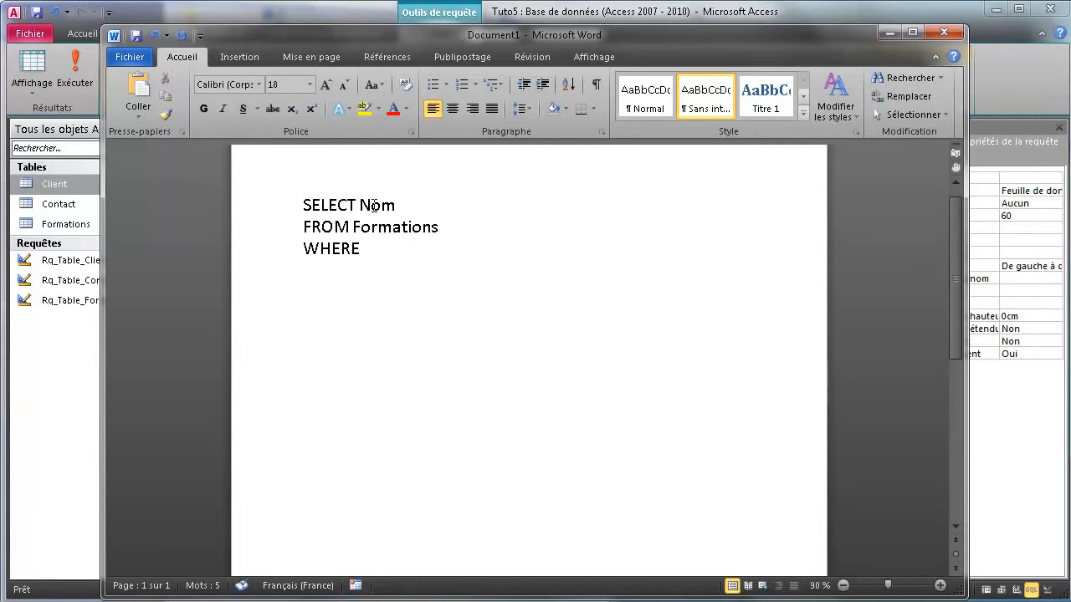
pyautogui.moveTo(370, 227); pyautogui.dragTo(392, 231)
pyautogui.click(393, 248)
pyautogui.write('Prix = 0')
# - Copy the finished query from Word into the SQL view of Requête1 in Access, run it and go through the returned rows
pyautogui.moveTo(435, 251); pyautogui.dragTo(302, 201)
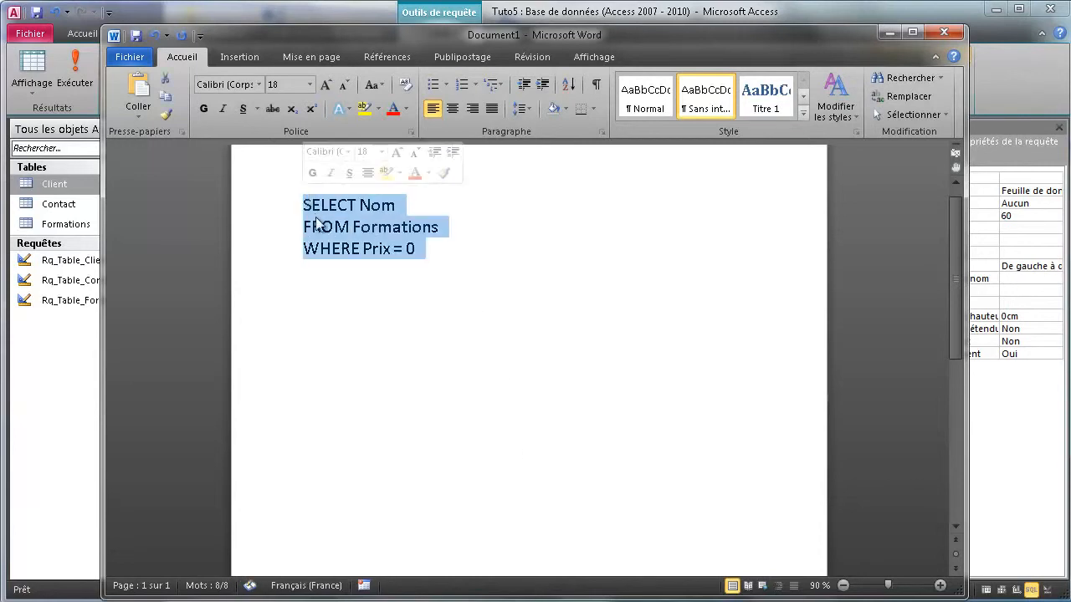
pyautogui.hotkey('ctrl', 'c')
pyautogui.click(780, 18)
pyautogui.hotkey('ctrl', 'v')
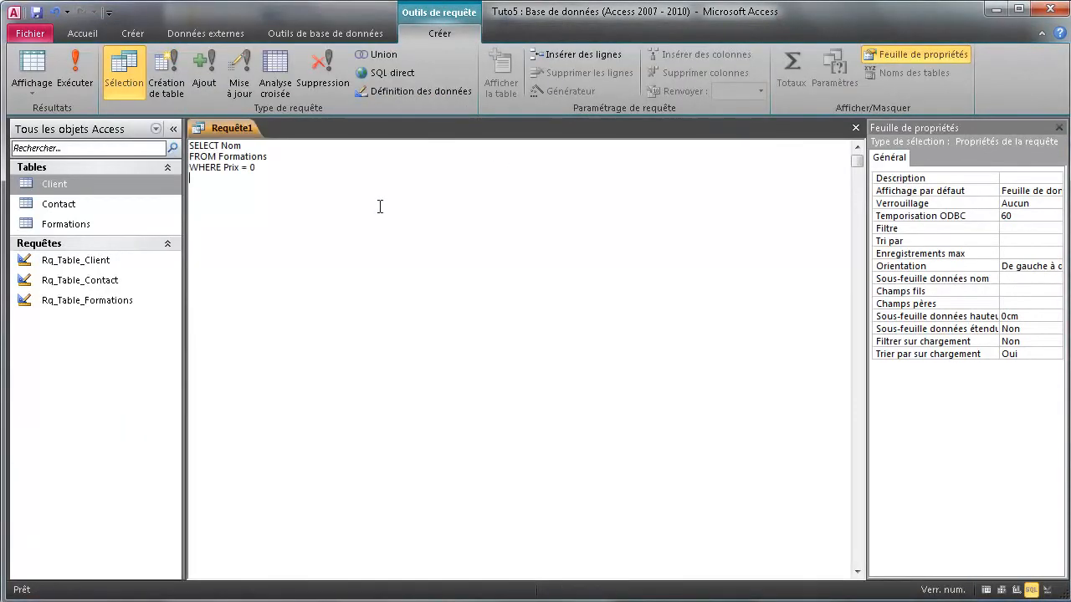
pyautogui.click(74, 74)
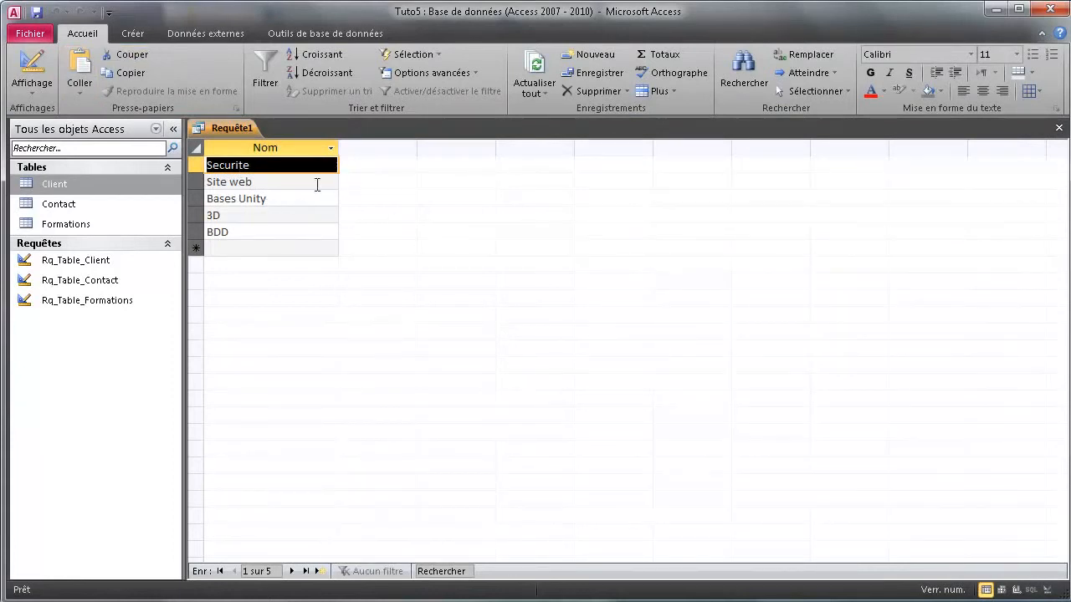
pyautogui.click(282, 181)
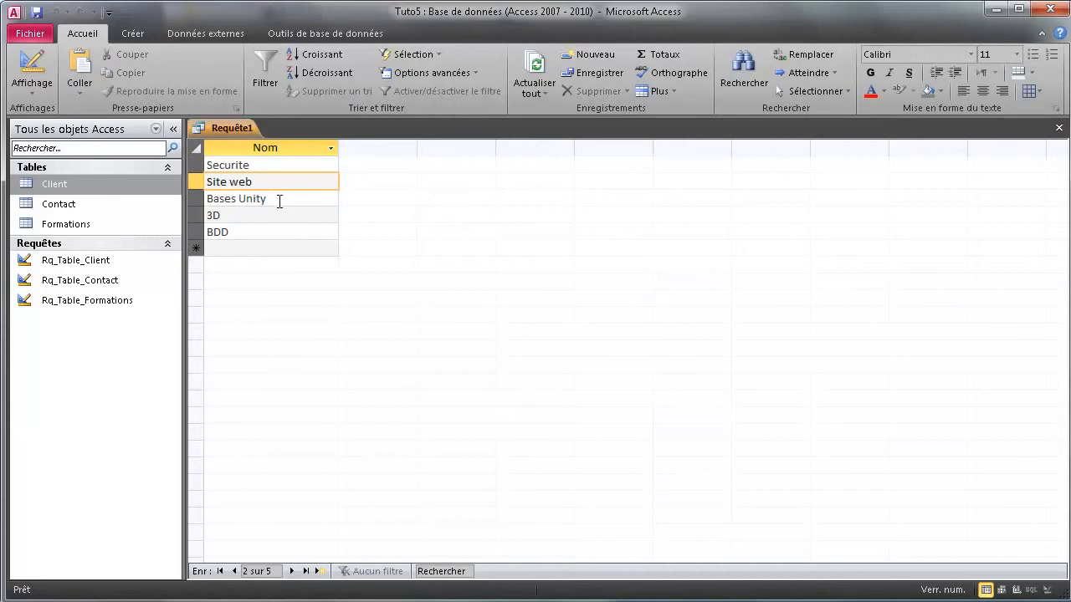
pyautogui.click(279, 201)
pyautogui.click(262, 218)
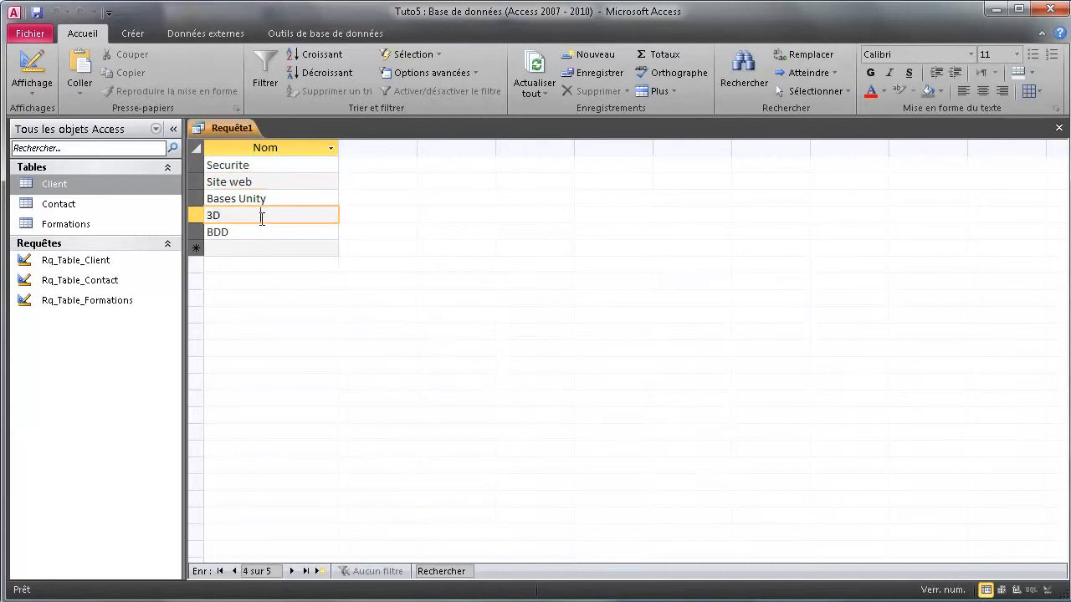
pyautogui.click(237, 231)
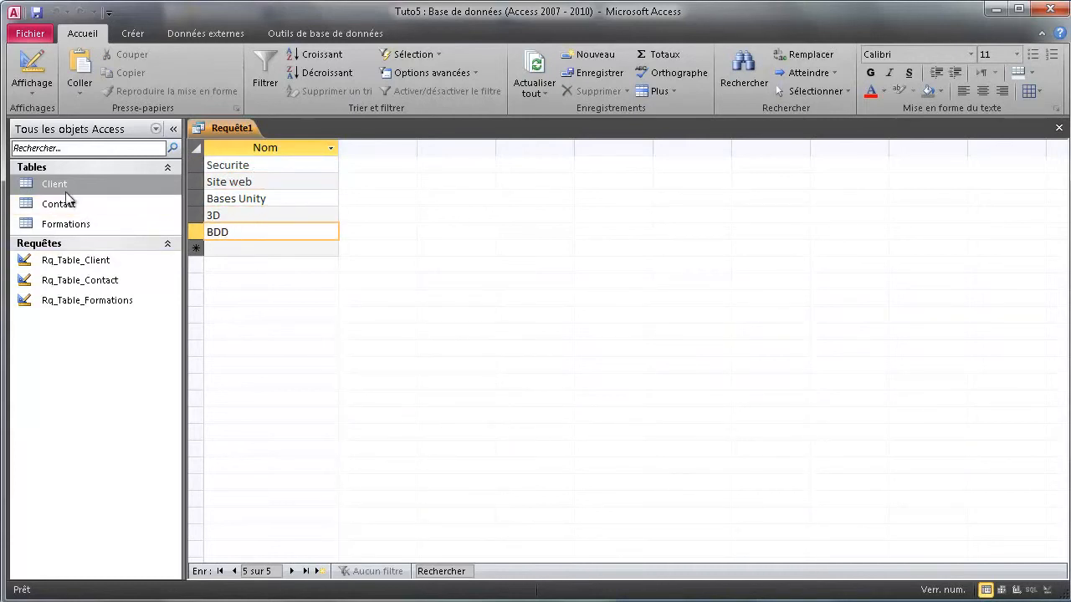
# - Open the Formations table, sort it ascending by Prix to check the zero-price rows, and re-sort it ascending by idFormation
pyautogui.doubleClick(75, 224)
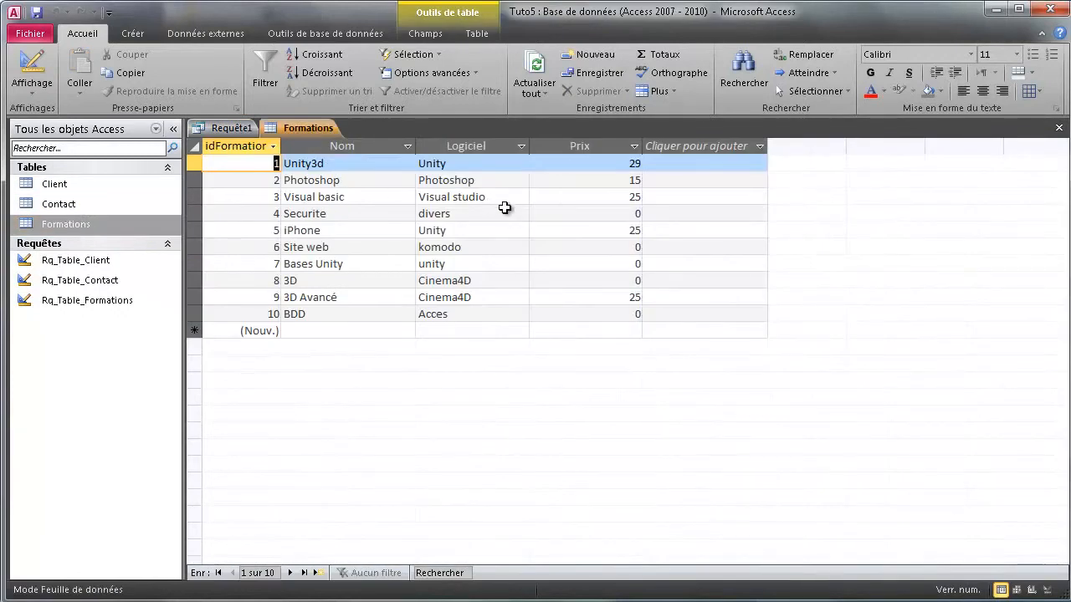
pyautogui.click(601, 148)
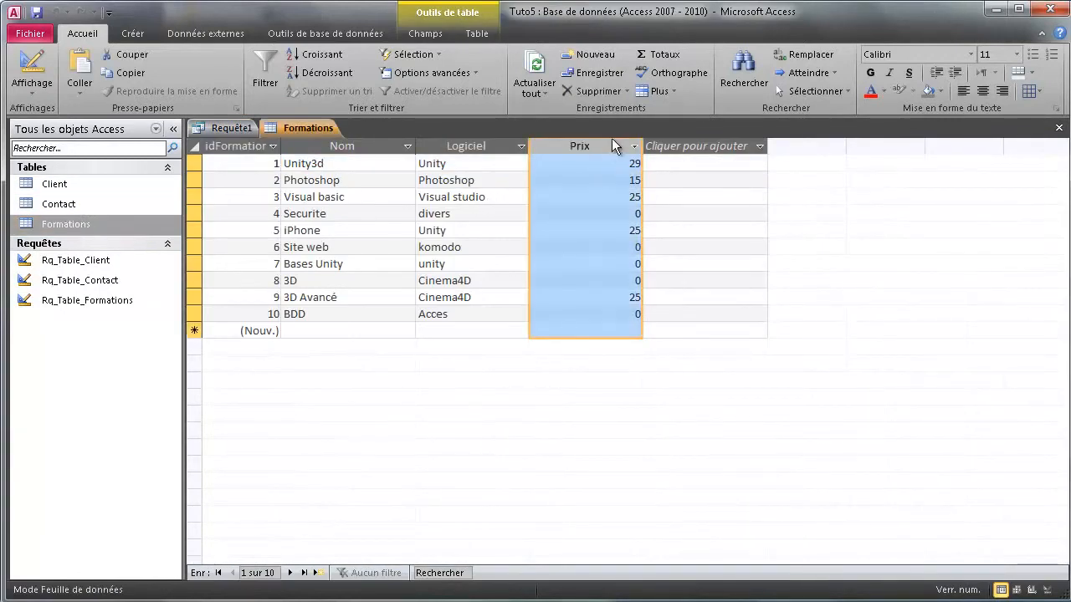
pyautogui.click(632, 147)
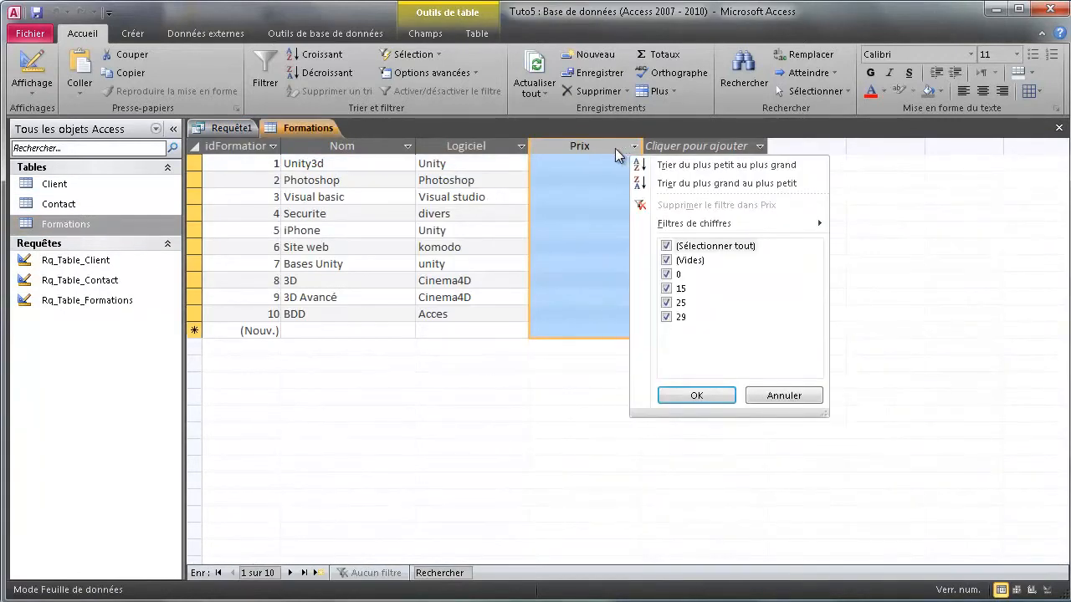
pyautogui.click(673, 166)
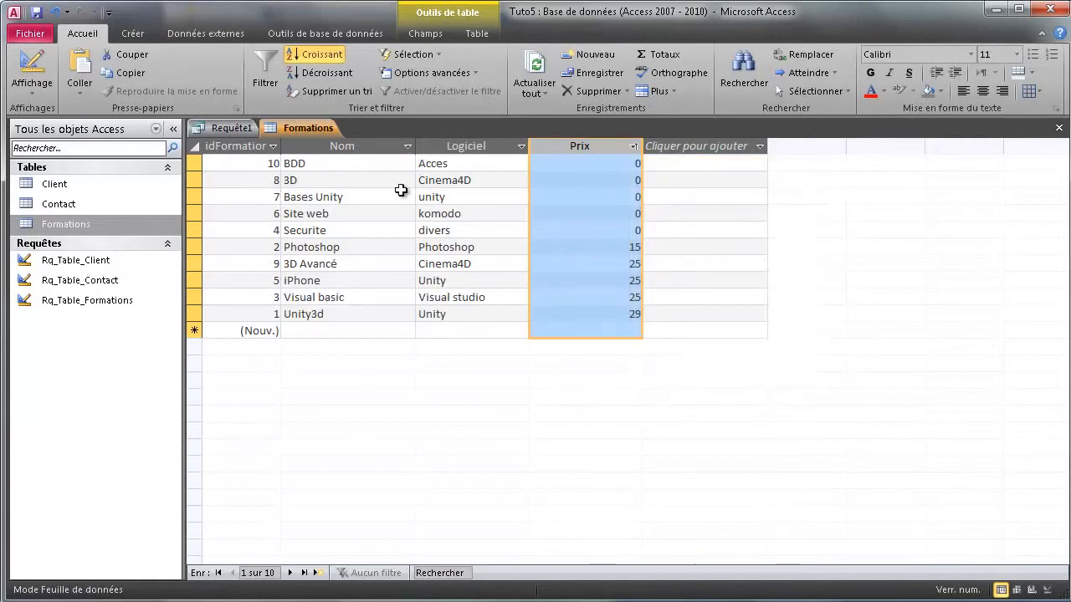
pyautogui.click(355, 163)
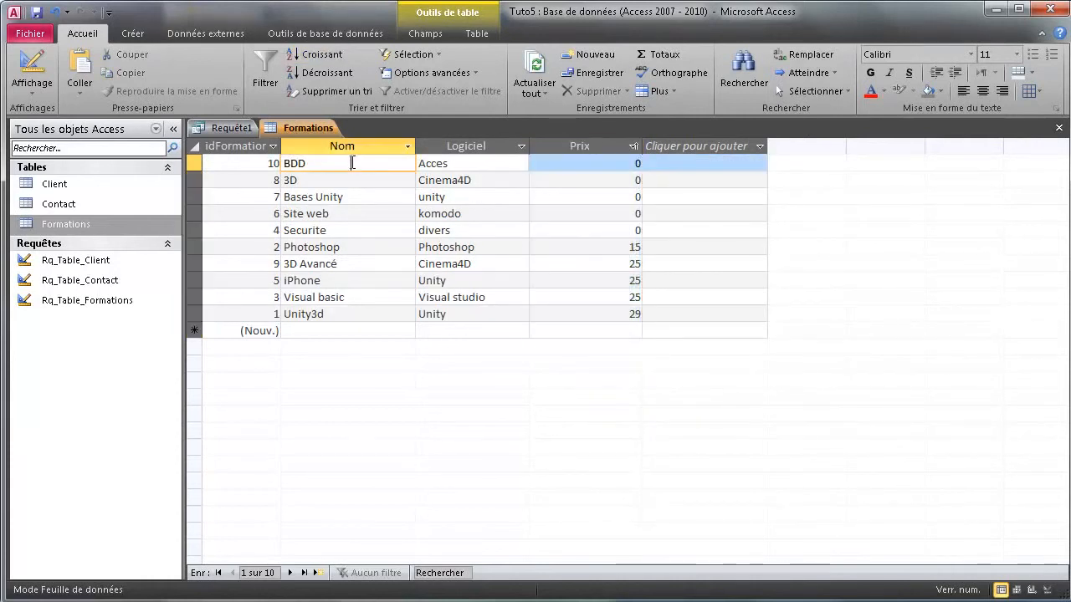
pyautogui.moveTo(367, 235); pyautogui.dragTo(285, 232)
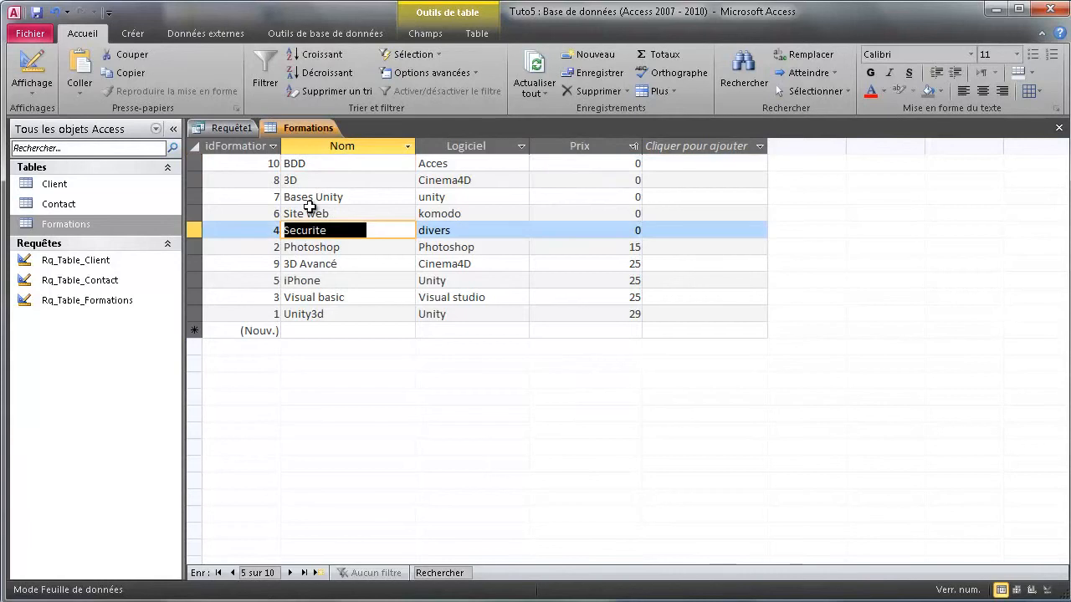
pyautogui.rightClick(262, 148)
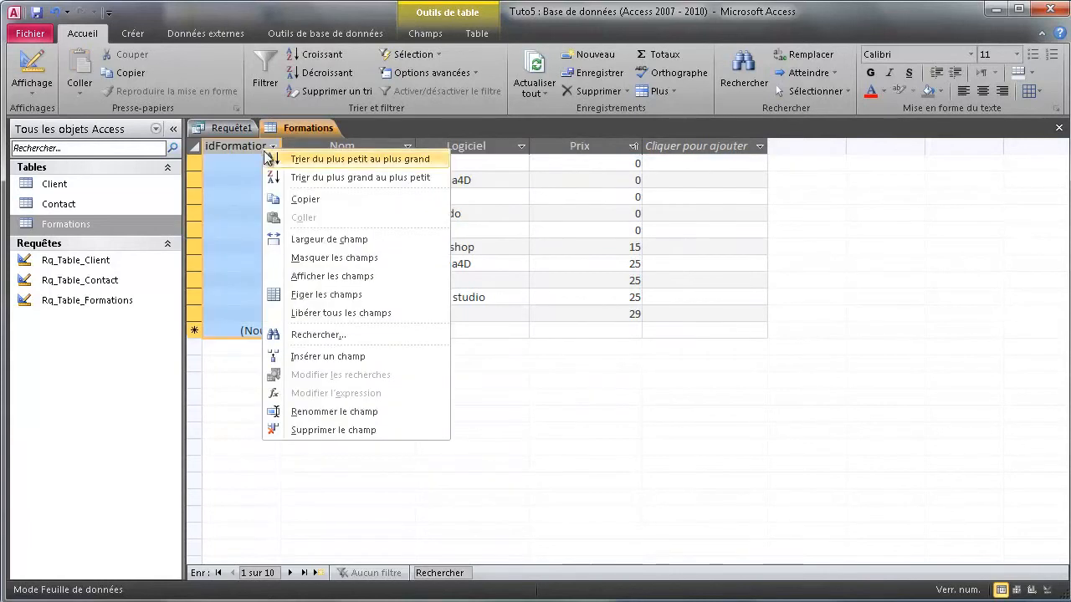
pyautogui.click(311, 167)
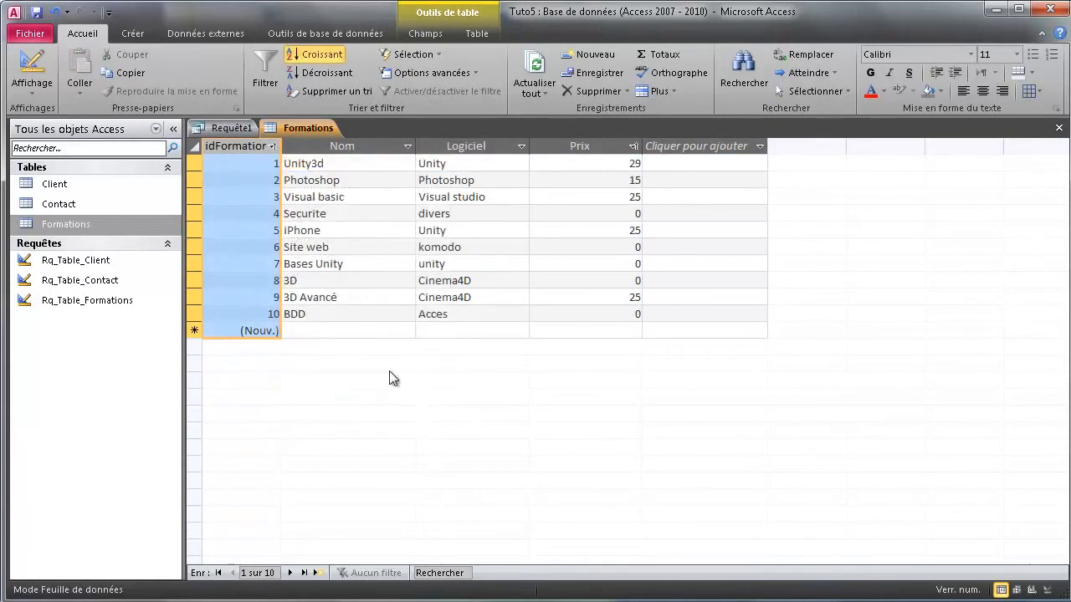
# - Return Requête1 to SQL view, save it under the name FormationGratuites and close it
pyautogui.click(236, 127)
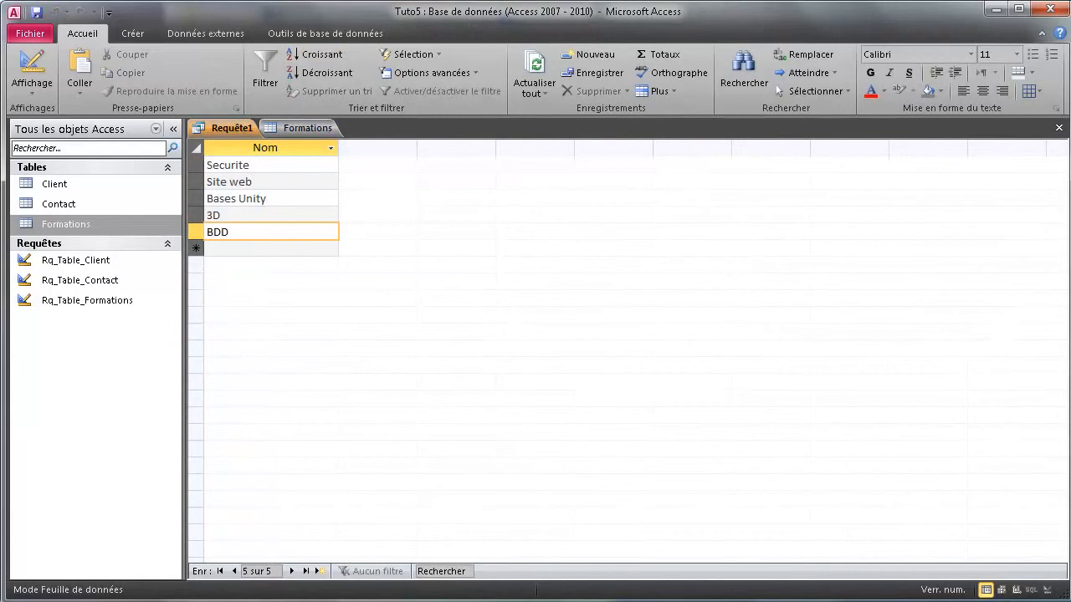
pyautogui.click(1032, 590)
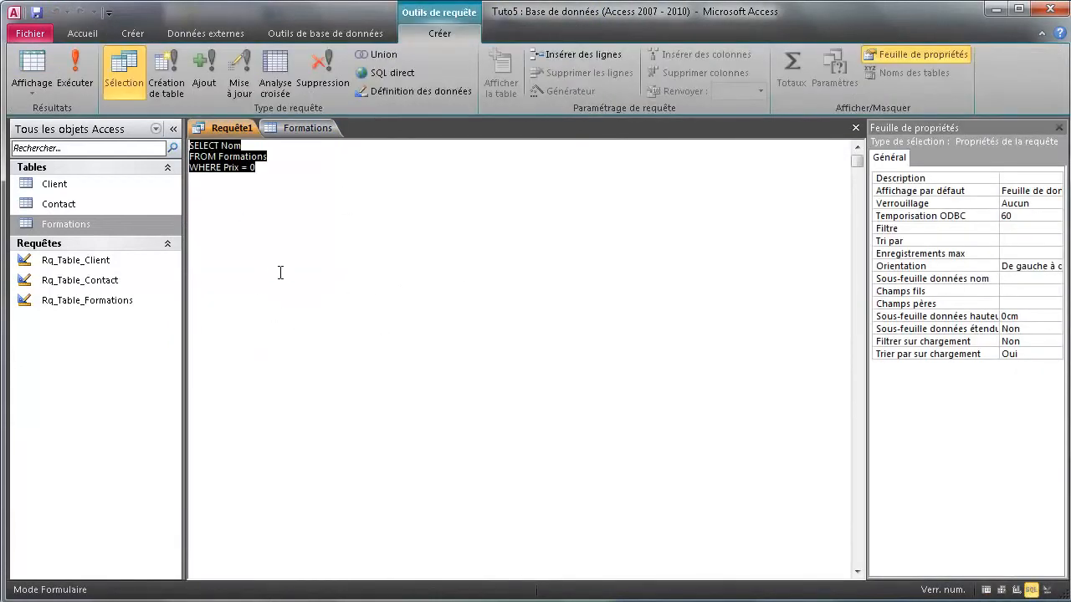
pyautogui.rightClick(219, 127)
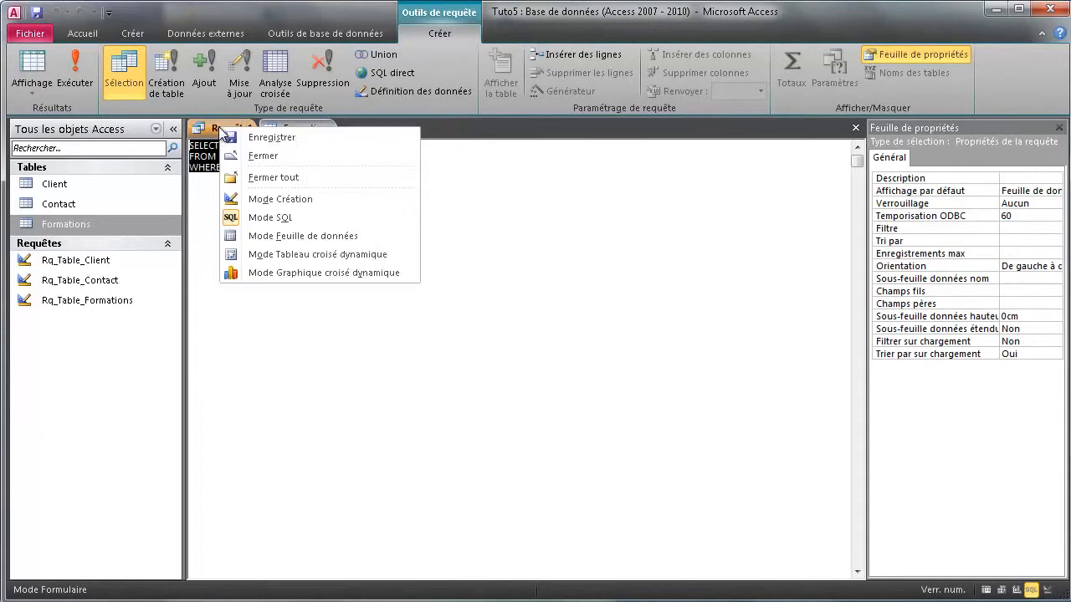
pyautogui.click(235, 137)
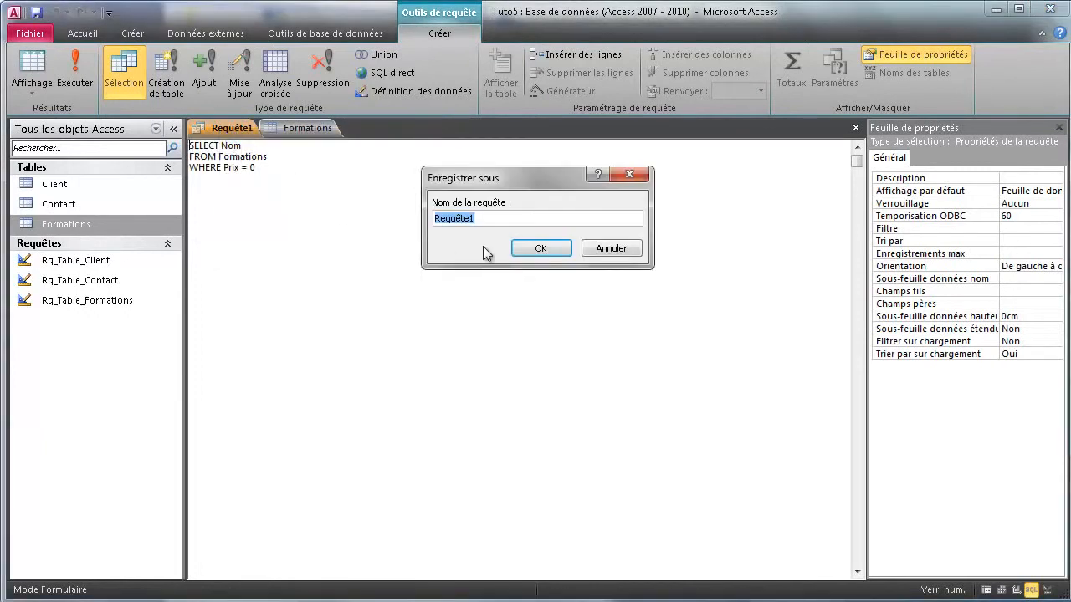
pyautogui.write('FormationGratuites')
pyautogui.press('Return')
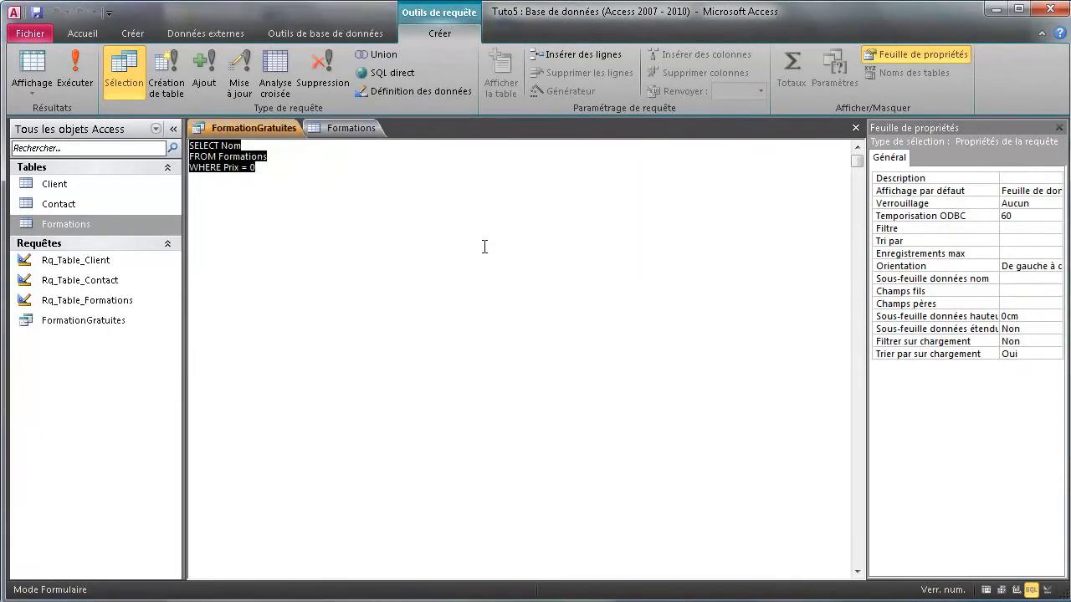
pyautogui.rightClick(268, 123)
pyautogui.click(303, 153)
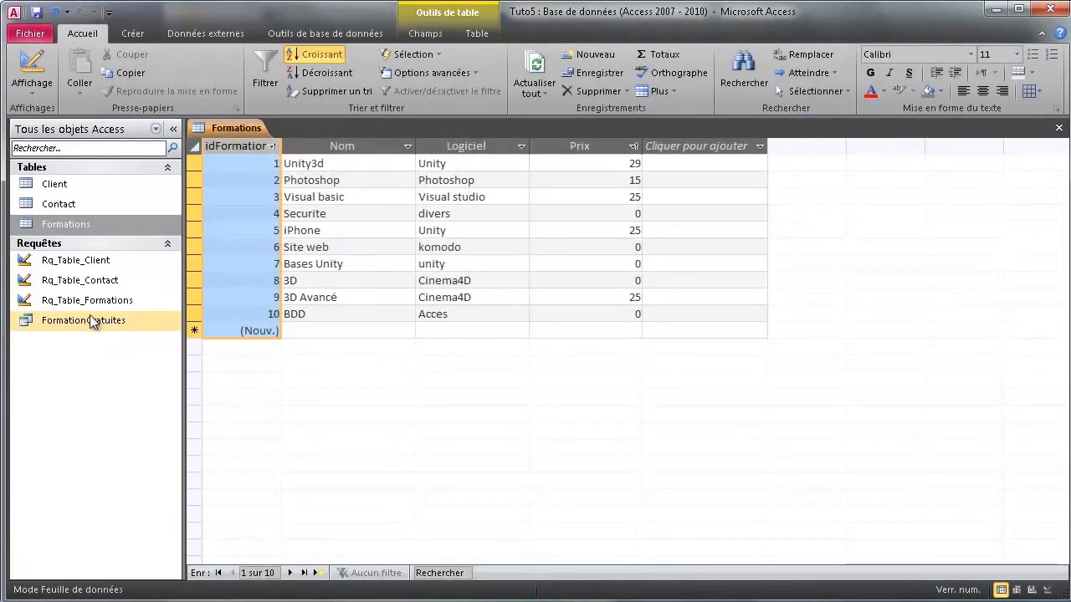
# - Open the saved FormationGratuites query to view its results and close it again
pyautogui.doubleClick(79, 325)
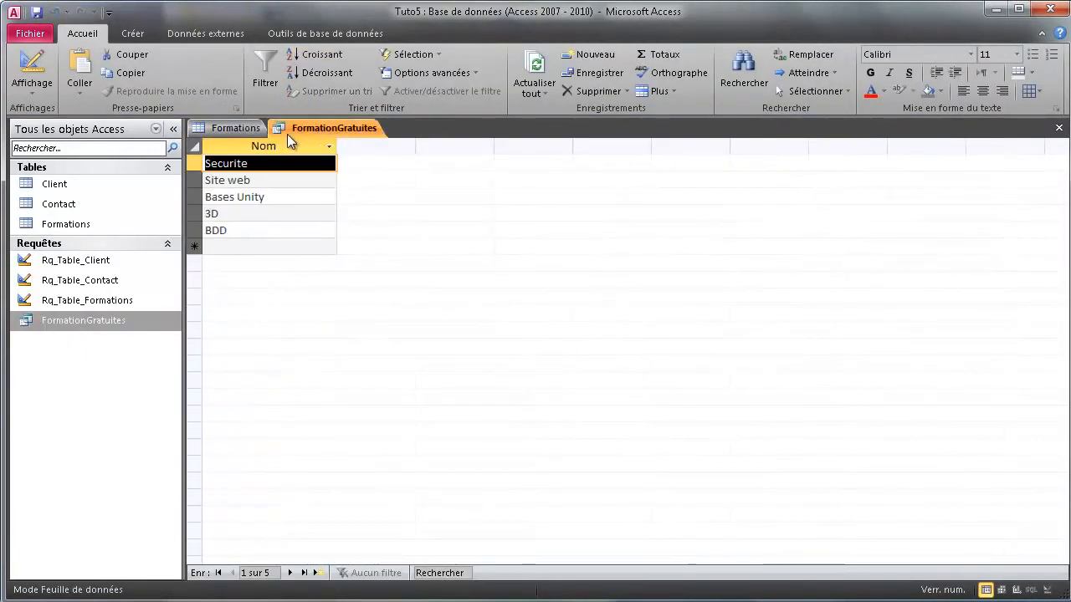
pyautogui.rightClick(325, 129)
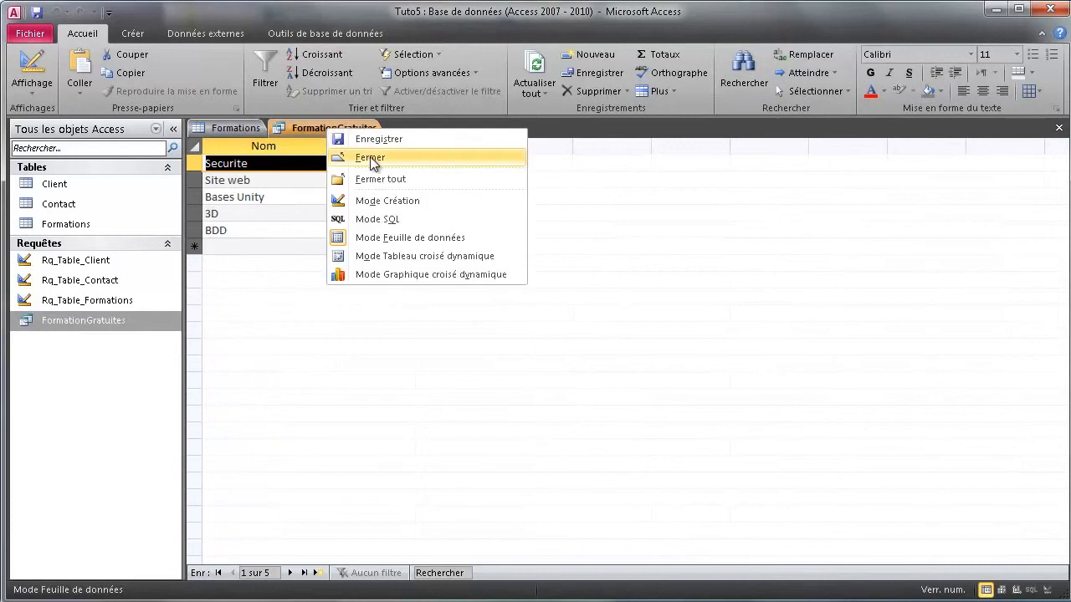
pyautogui.click(362, 156)
# - Create another query without adding any table and open it in SQL view, ready for editing after the default SELECT statement
pyautogui.click(132, 33)
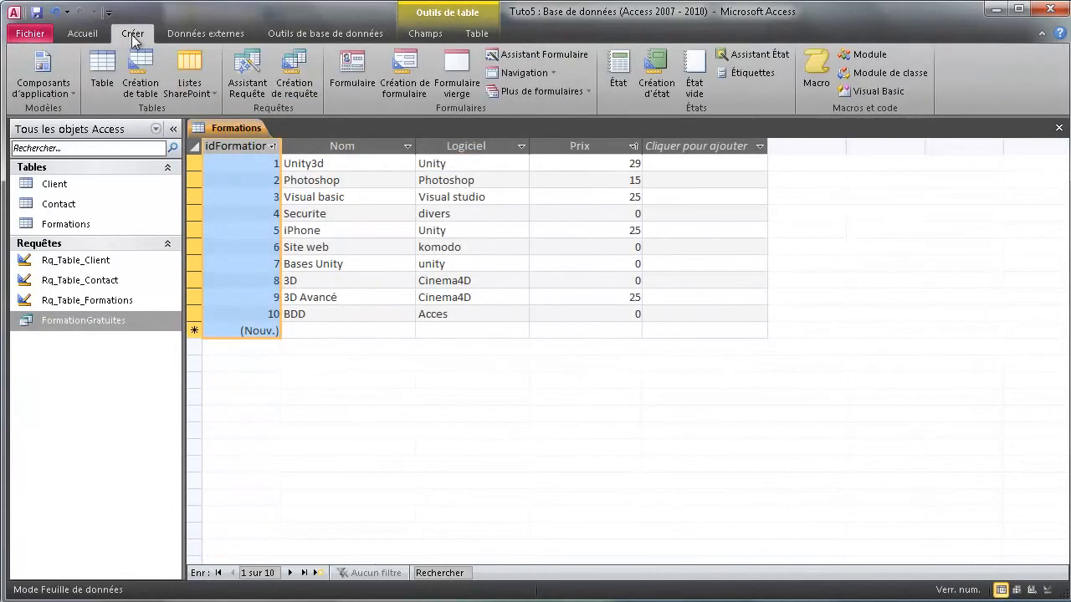
pyautogui.click(296, 74)
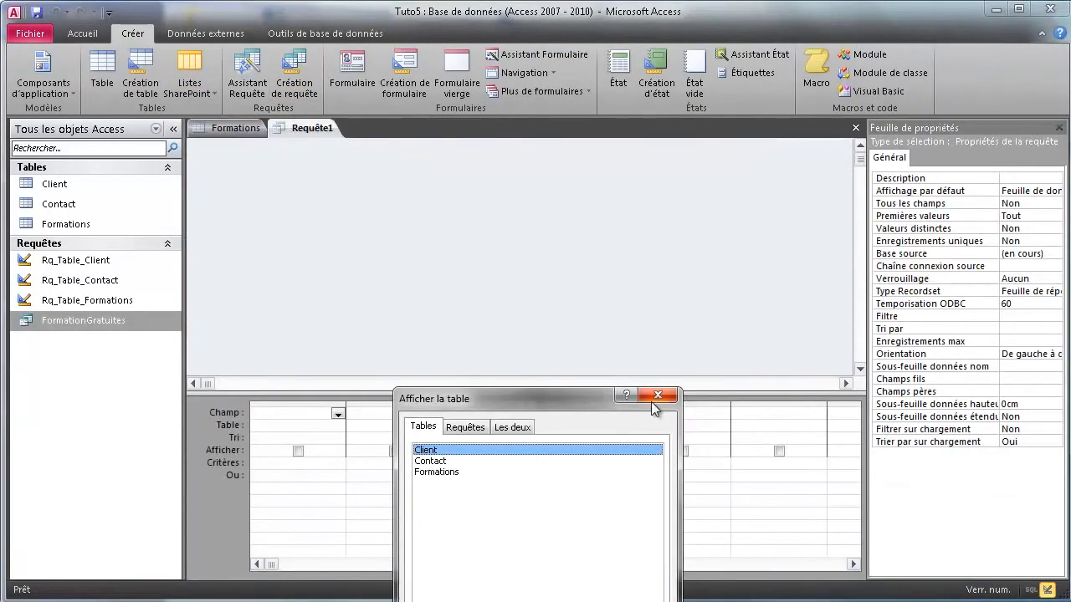
pyautogui.click(660, 394)
pyautogui.click(32, 67)
pyautogui.click(250, 150)
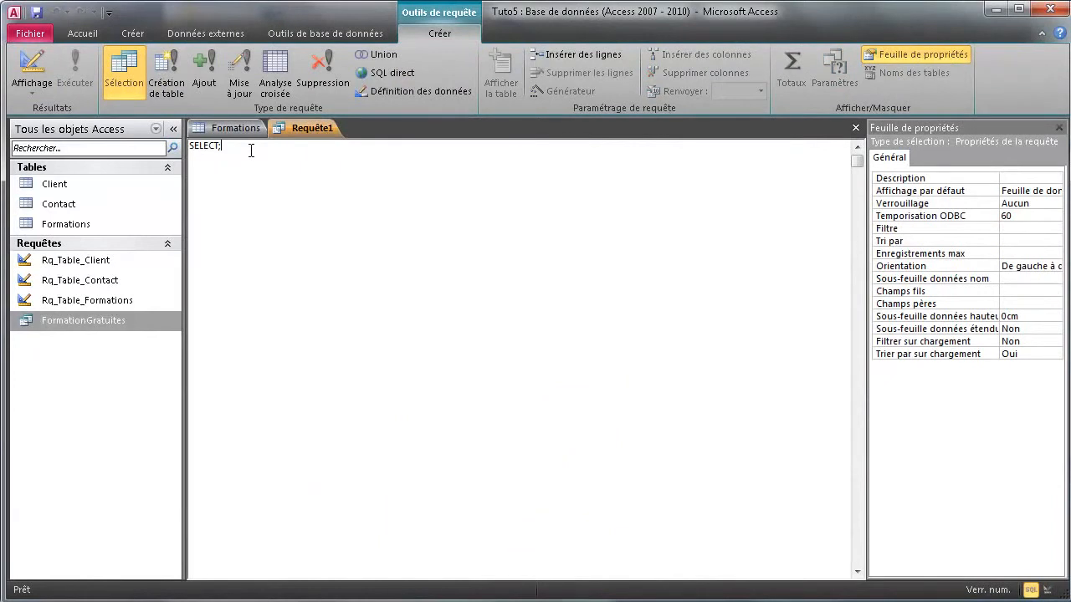
# - Write and run the query SELECT Nom FROM Formations WHERE Prix > 25 in Requête1
pyautogui.press('BackSpace')
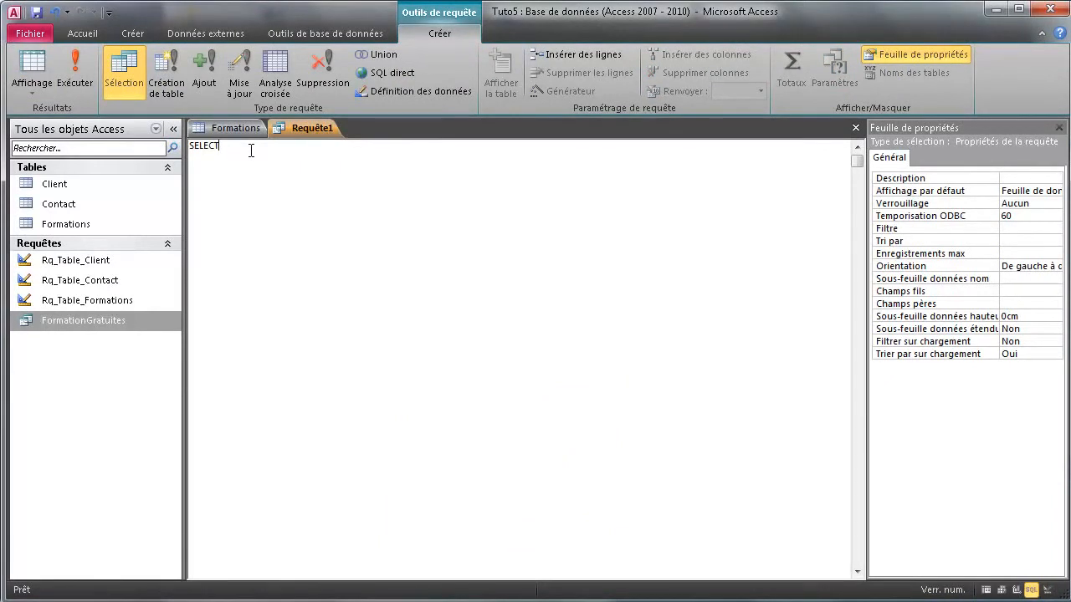
pyautogui.write('Nom F')
pyautogui.write('RO')
pyautogui.write('M Formations')
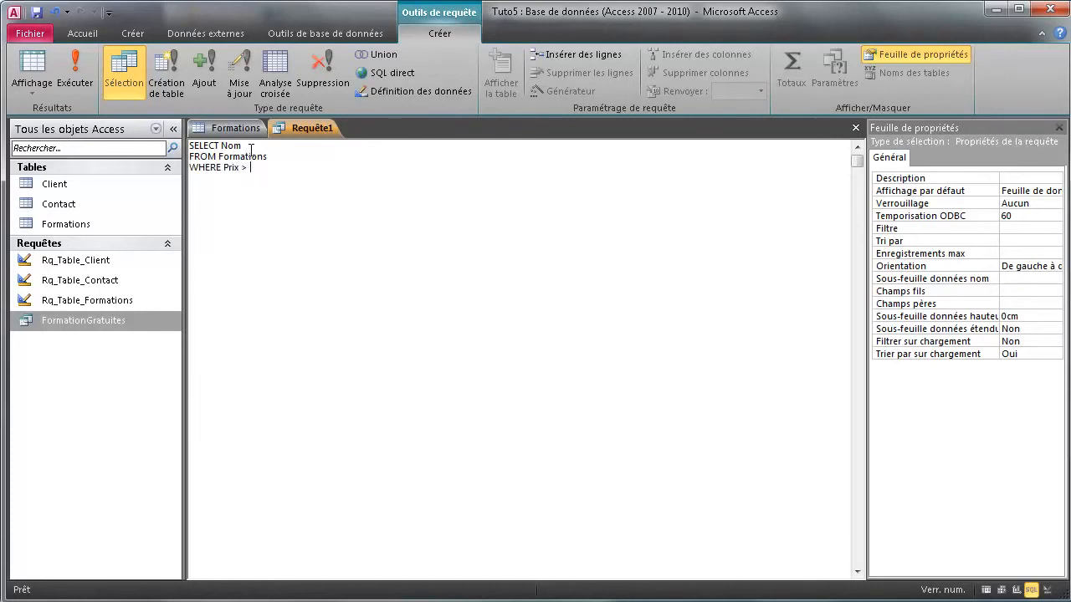
pyautogui.click(76, 73)
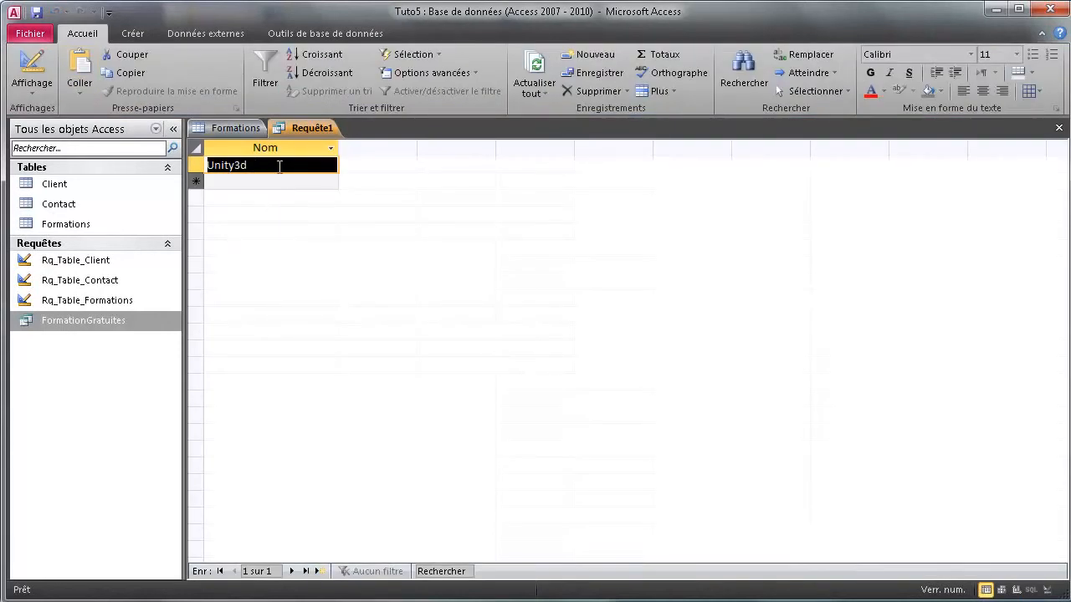
pyautogui.click(263, 166)
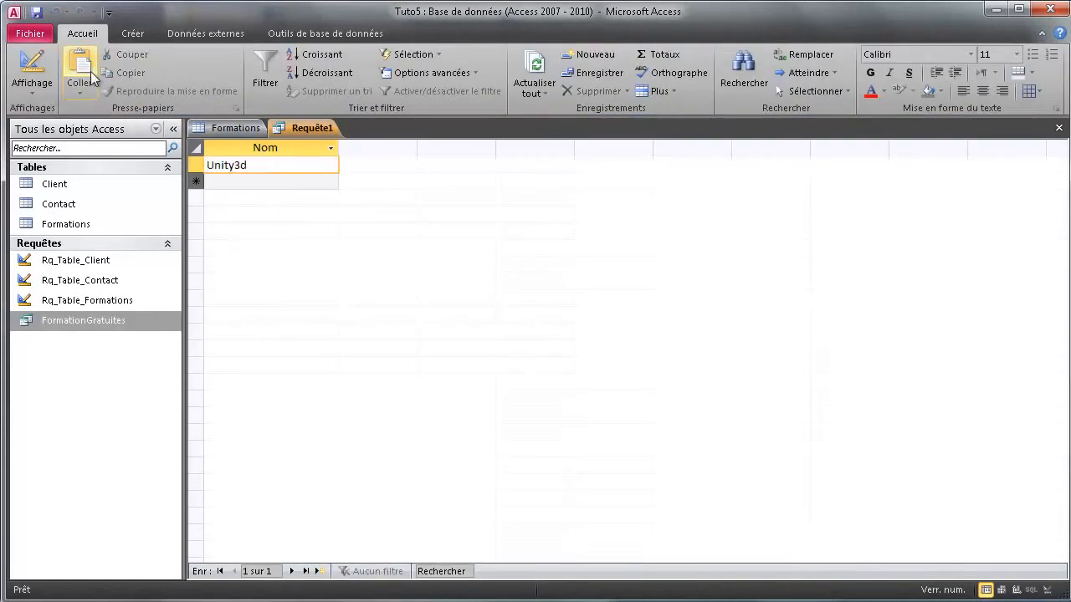
# - Return Requête1 to SQL view and open the Client table
pyautogui.click(1032, 590)
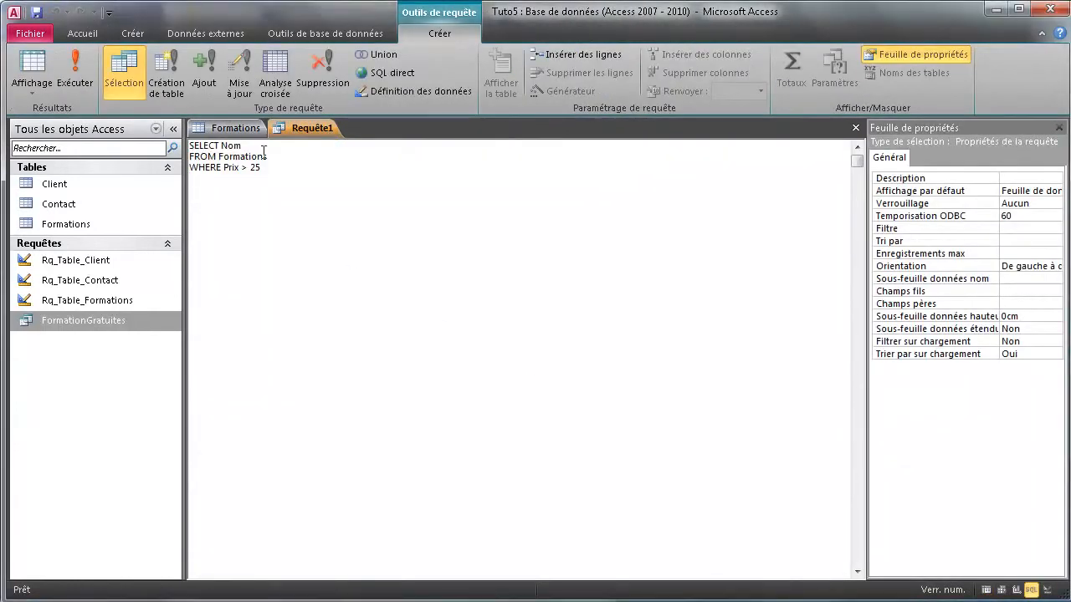
pyautogui.doubleClick(69, 184)
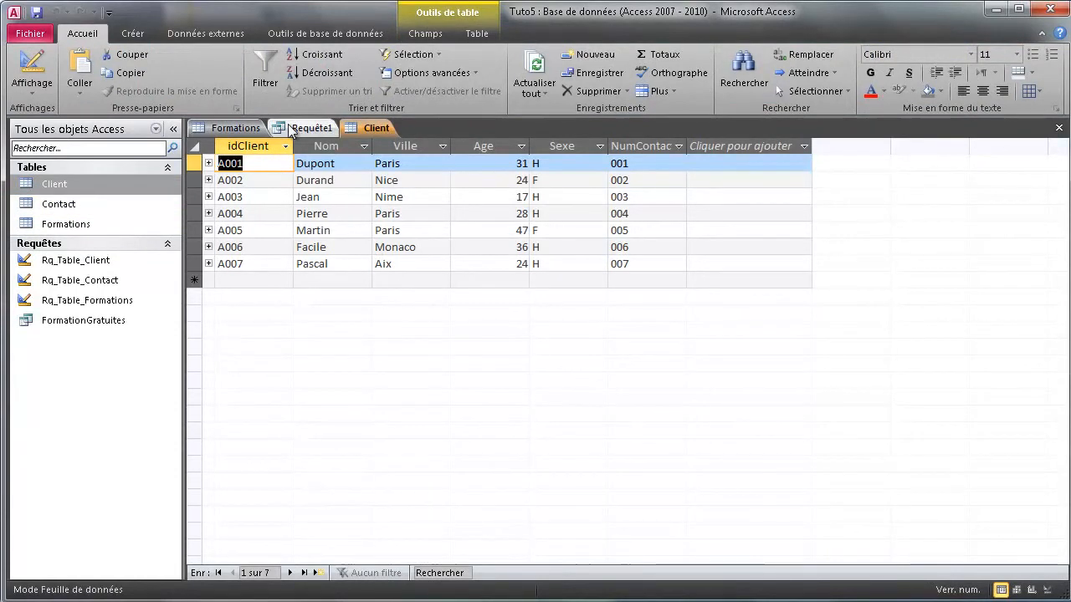
# - Create another query in Design view and add the Client table to it
pyautogui.click(131, 34)
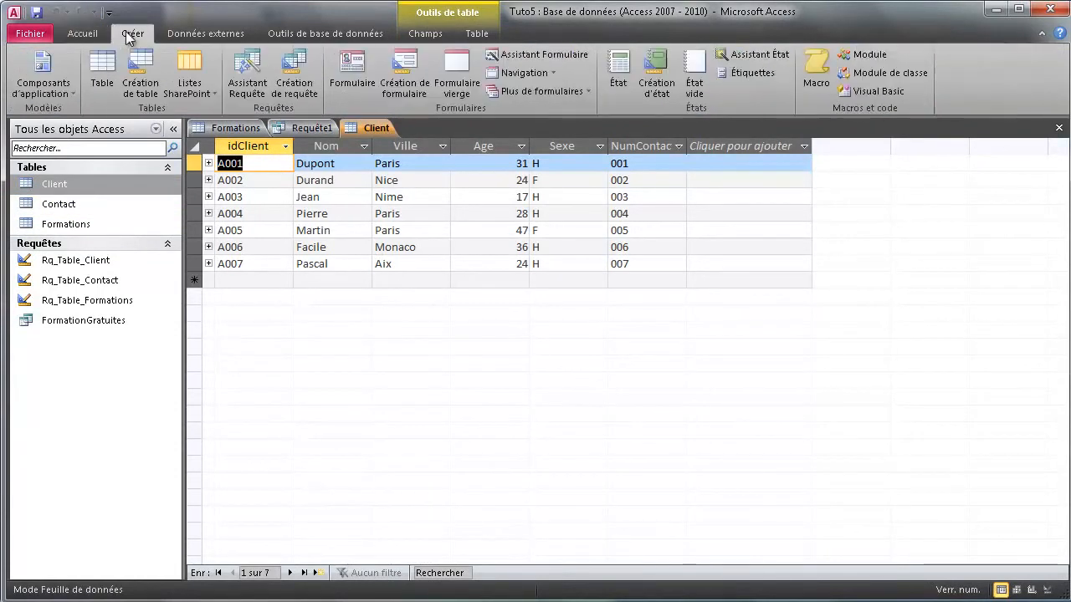
pyautogui.click(294, 82)
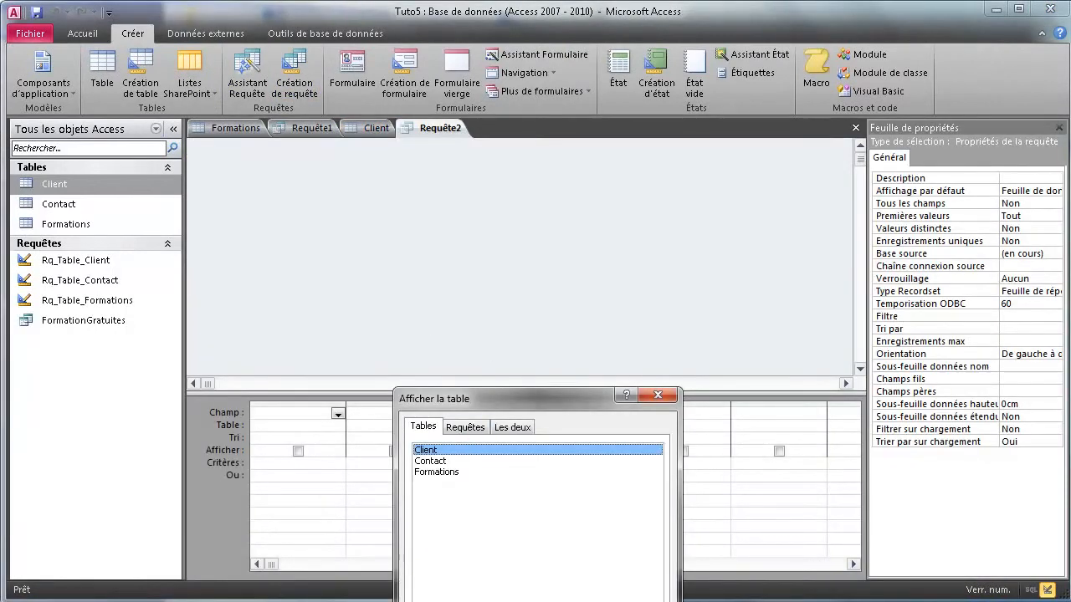
pyautogui.click(571, 601)
pyautogui.click(658, 395)
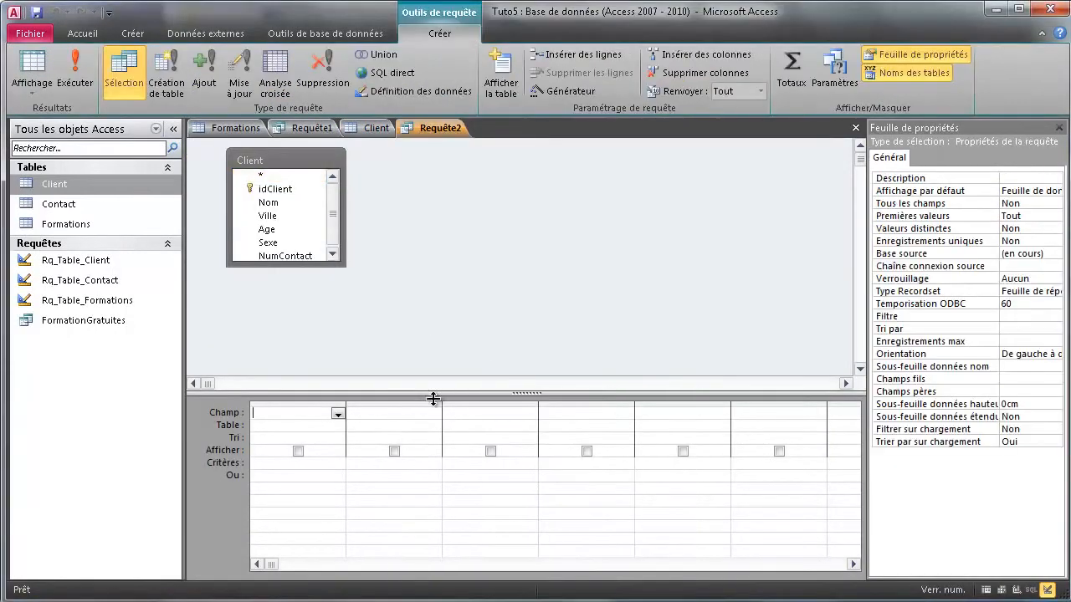
# - Add the Nom and Ville fields to the query design and set the Ville criterion to Paris
pyautogui.click(337, 414)
pyautogui.click(271, 452)
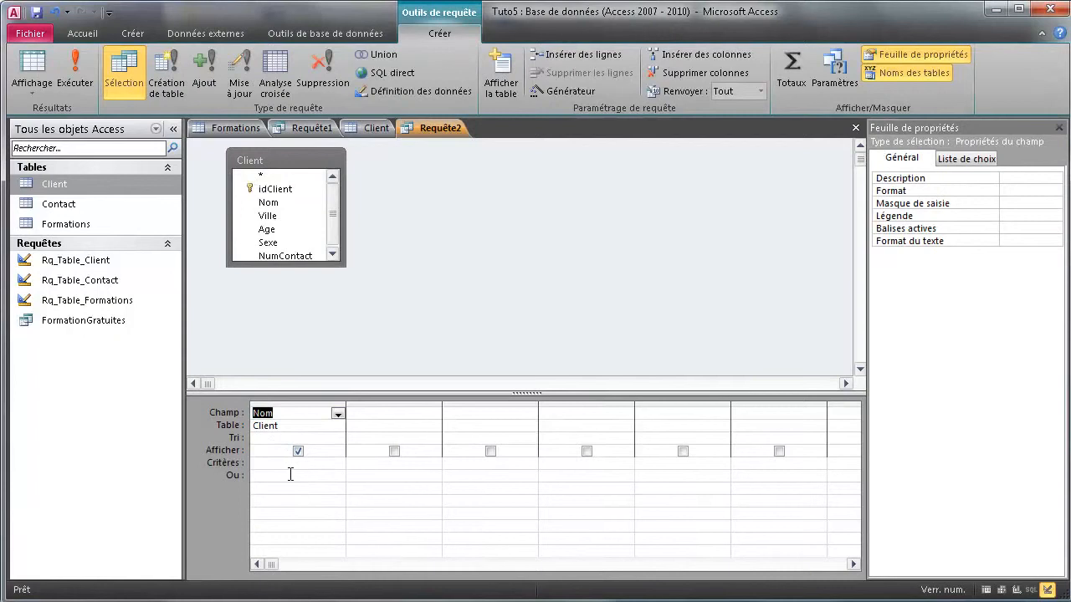
pyautogui.click(391, 416)
pyautogui.click(435, 415)
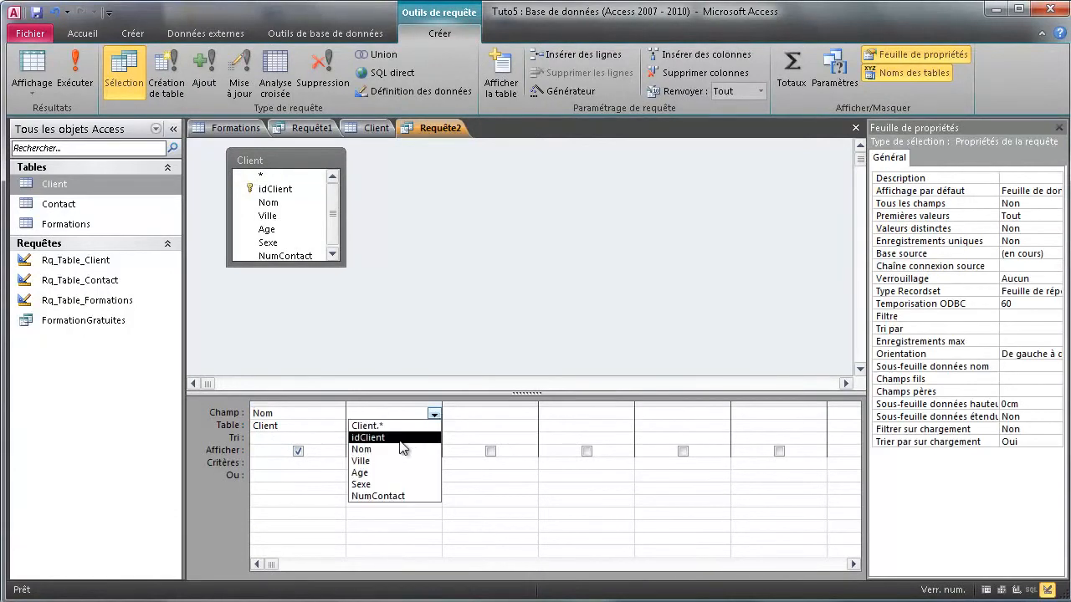
pyautogui.click(385, 461)
pyautogui.click(386, 465)
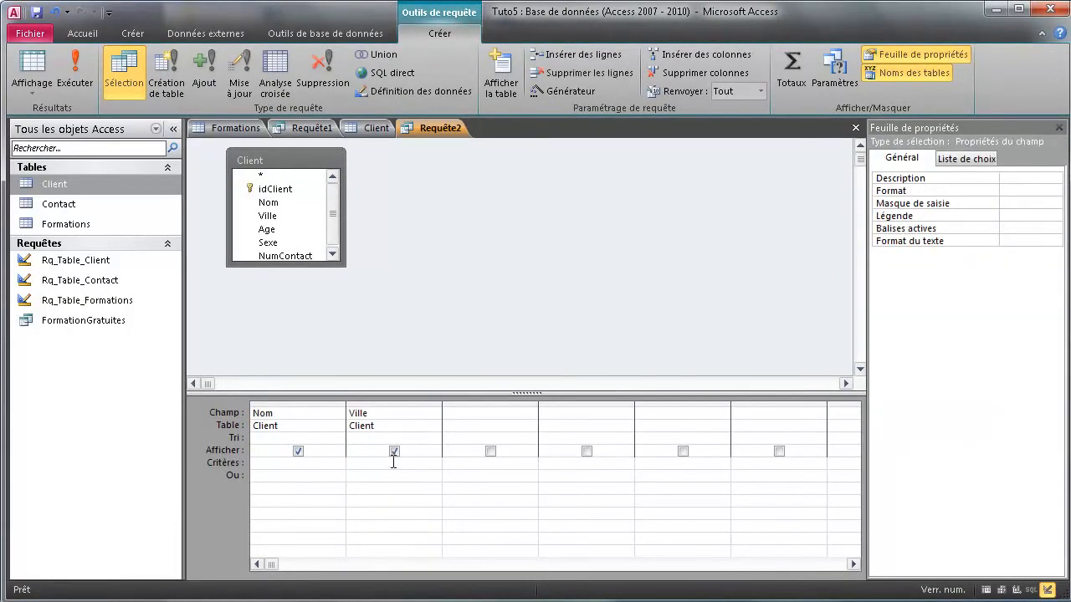
pyautogui.write('Paris')
# - Run the design-built Paris query and close it without saving
pyautogui.click(74, 72)
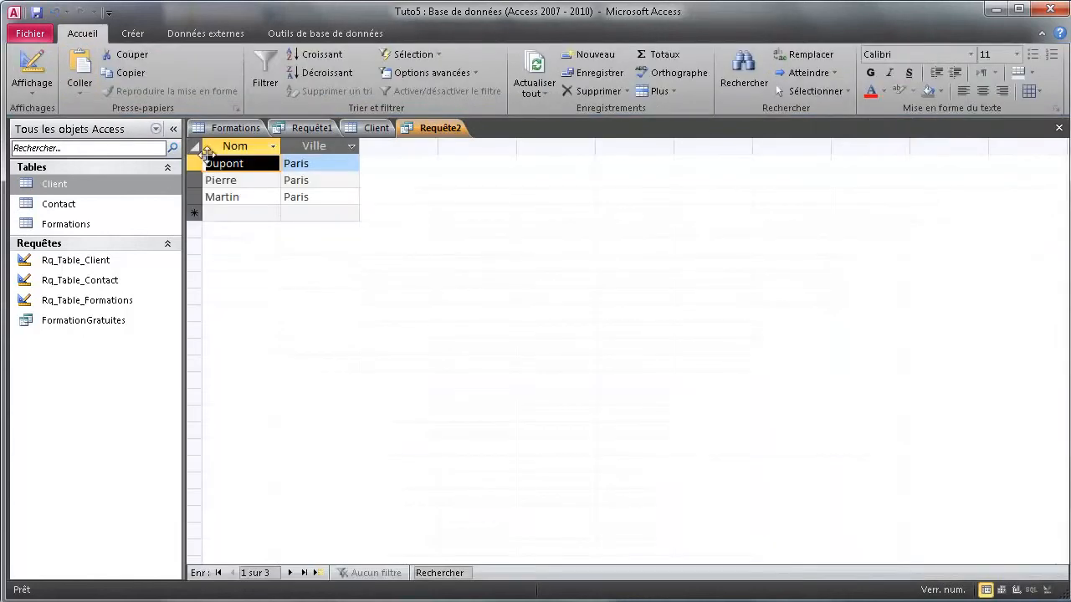
pyautogui.rightClick(442, 132)
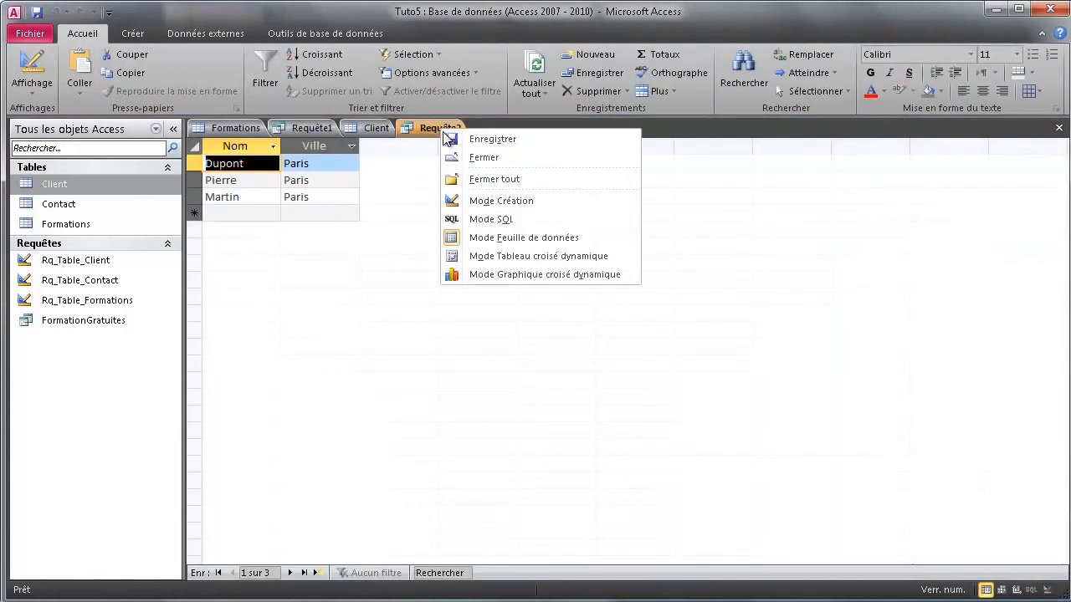
pyautogui.click(460, 157)
pyautogui.click(676, 452)
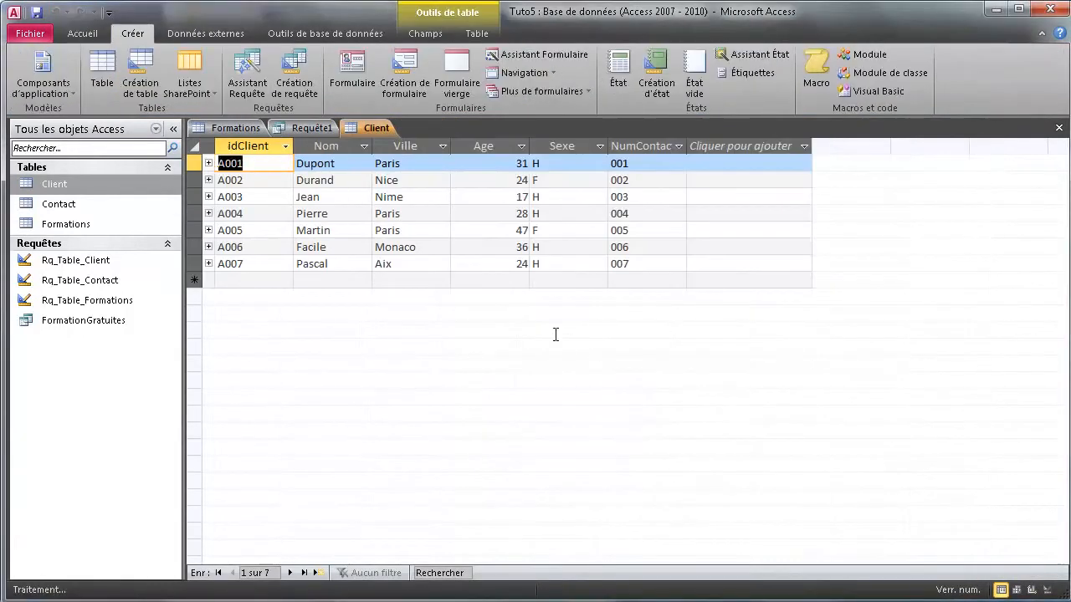
# - Change Requête1's SQL to select from Client with the condition Ville = "Paris"
pyautogui.click(317, 133)
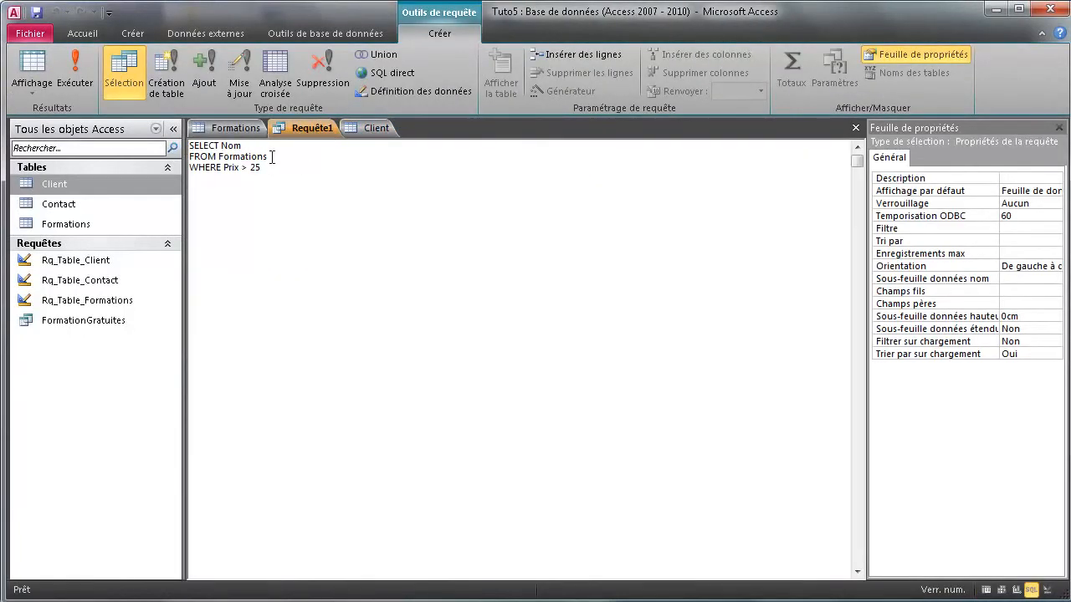
pyautogui.moveTo(272, 157); pyautogui.dragTo(220, 150)
pyautogui.write('Client')
pyautogui.doubleClick(255, 166)
pyautogui.moveTo(252, 164); pyautogui.dragTo(225, 163)
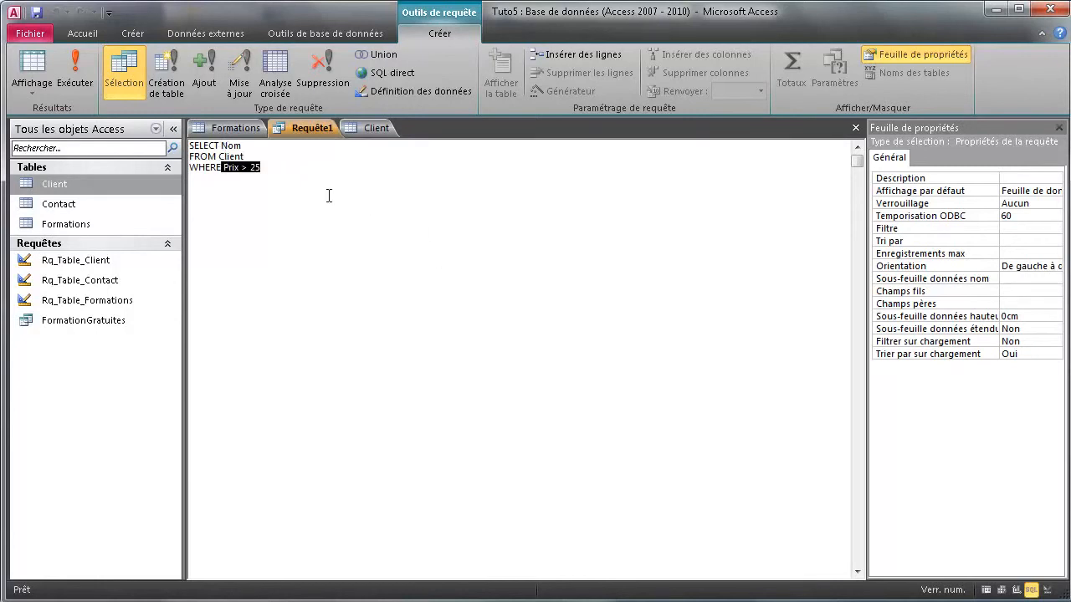
pyautogui.write('Ville = "Paris"')
# - Run Requête1 and check each client name it returns
pyautogui.click(74, 71)
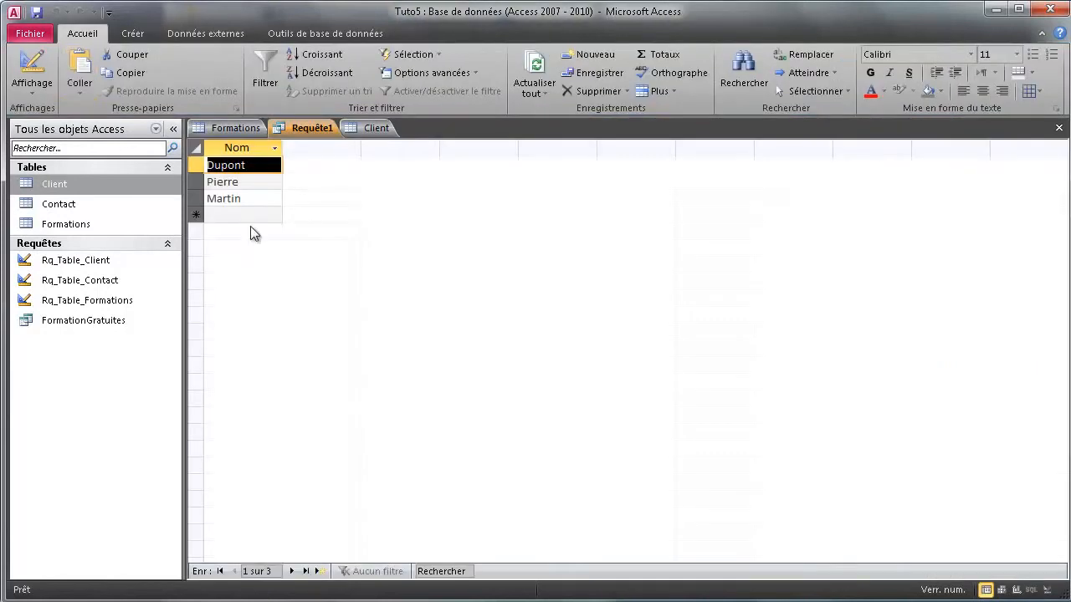
pyautogui.click(256, 182)
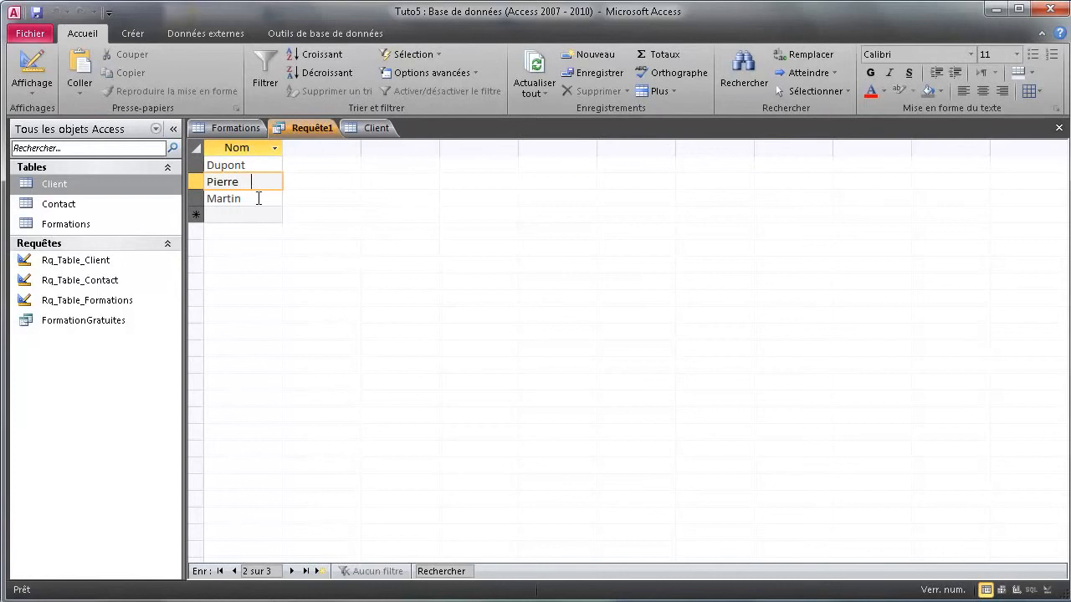
pyautogui.click(256, 198)
pyautogui.click(251, 166)
pyautogui.click(257, 180)
pyautogui.click(259, 197)
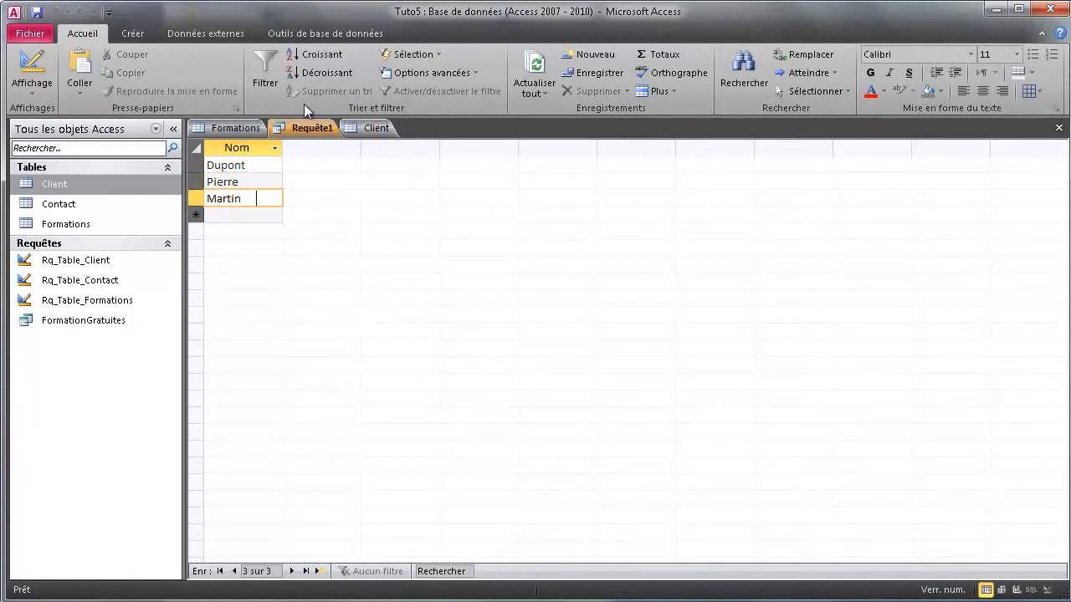
# - Return Requête1 to SQL view and add Age after Nom in its SELECT clause
pyautogui.click(1032, 590)
pyautogui.click(262, 149)
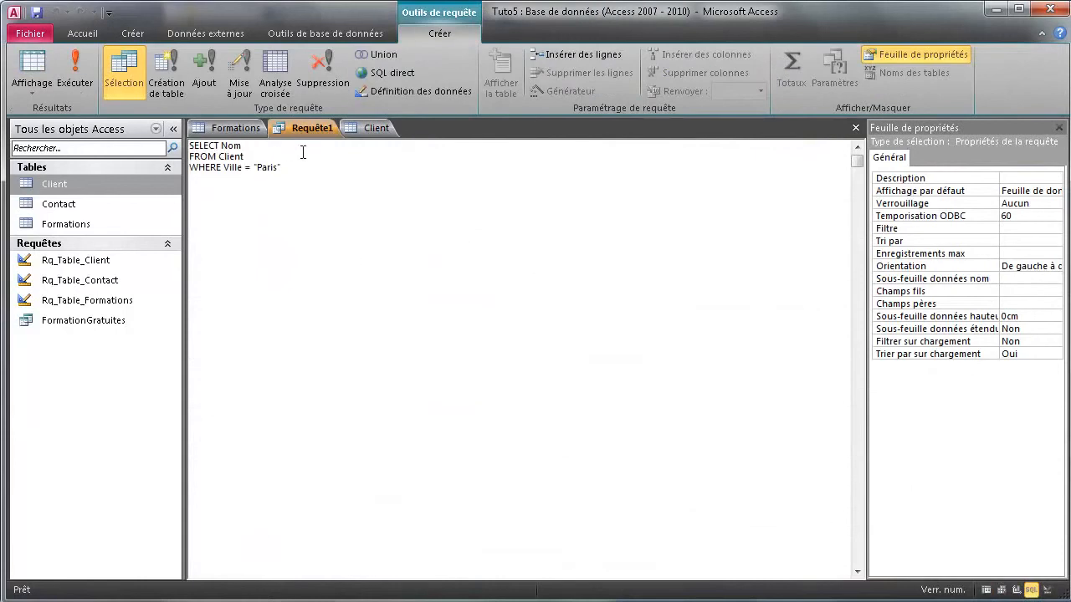
pyautogui.write(', Age')
# - Run the query listing Nom and Age, and return it to SQL view
pyautogui.click(75, 67)
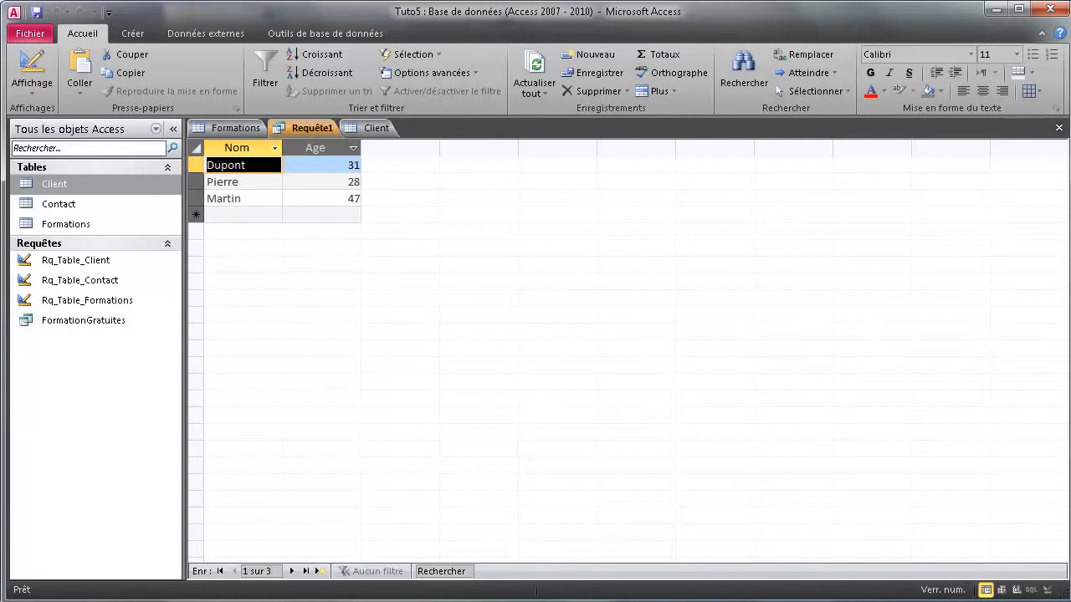
pyautogui.click(1032, 590)
pyautogui.click(298, 214)
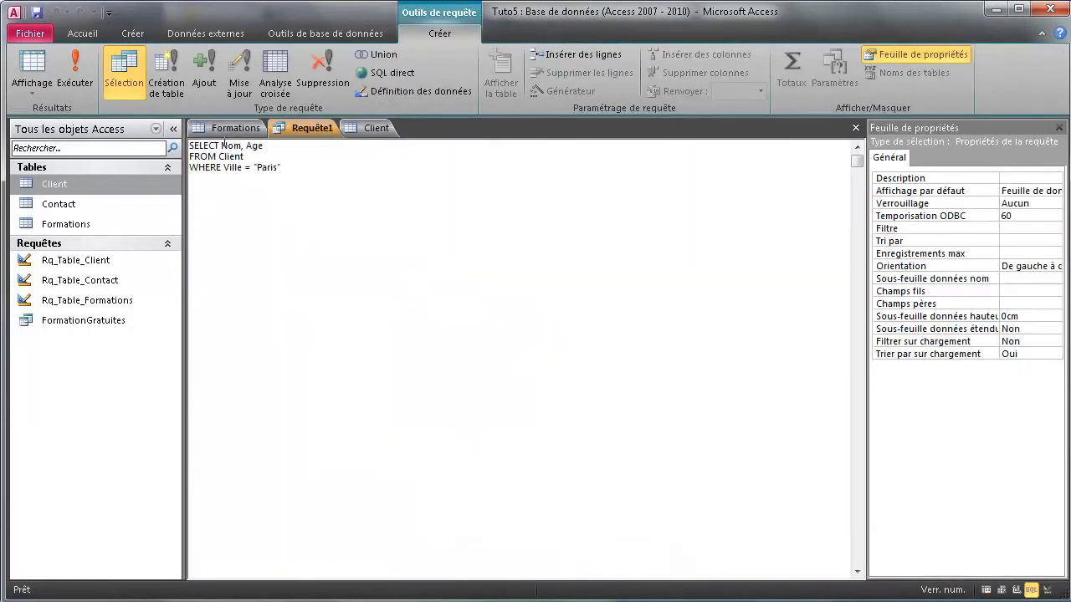
pyautogui.click(296, 218)
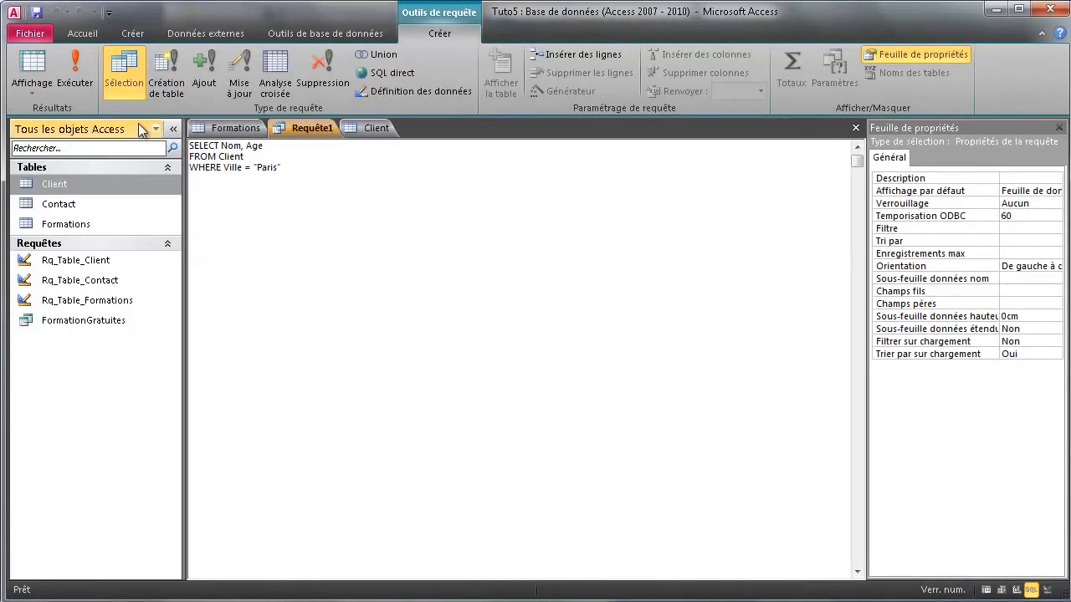
# - Create a second query in Design view based on the Client table
pyautogui.click(125, 41)
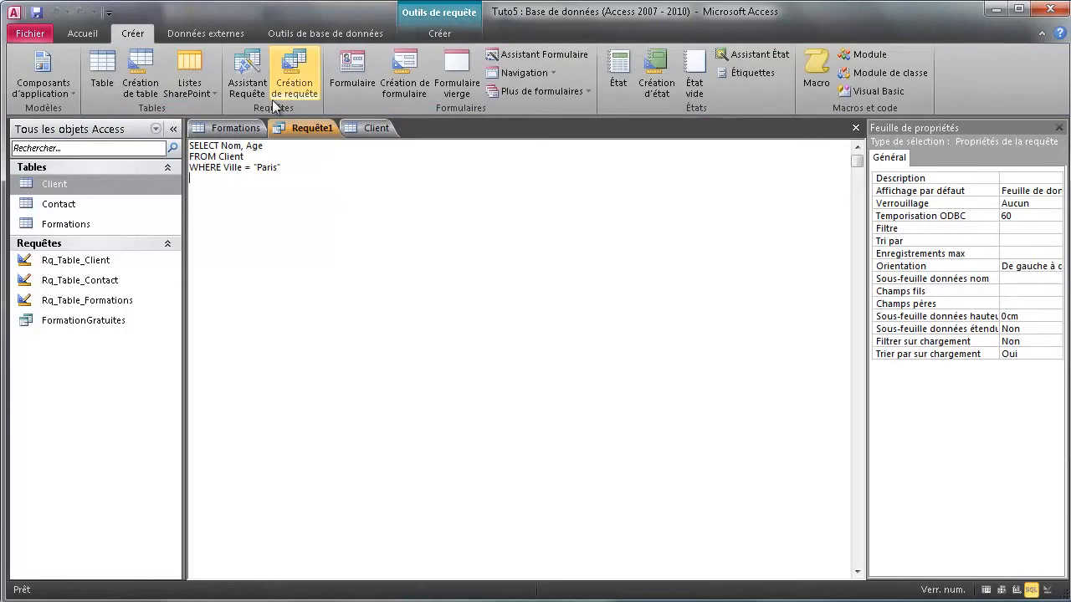
pyautogui.click(293, 84)
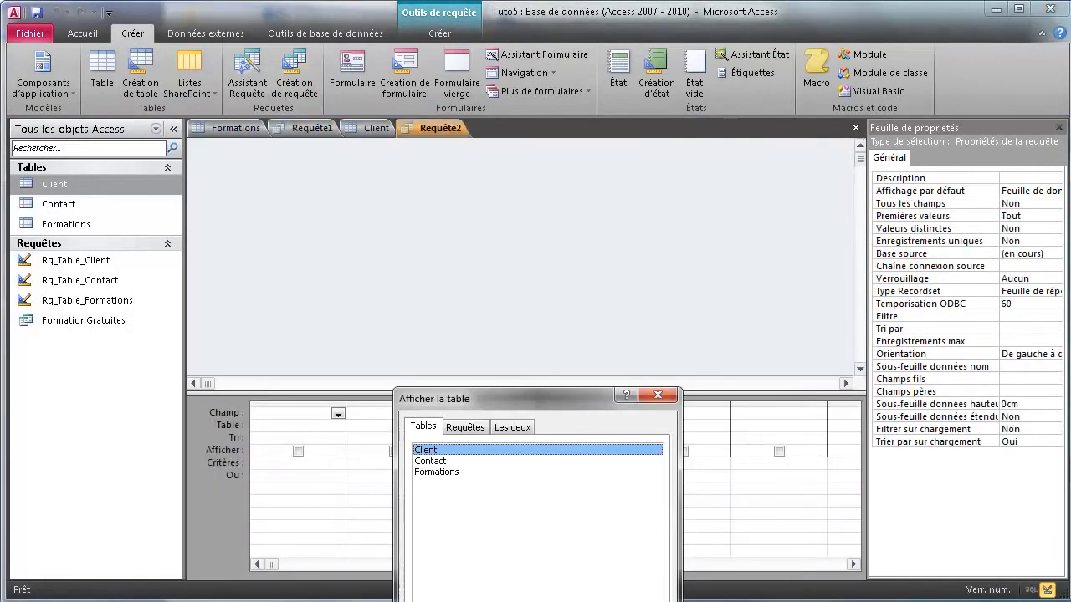
pyautogui.click(615, 592)
pyautogui.click(658, 394)
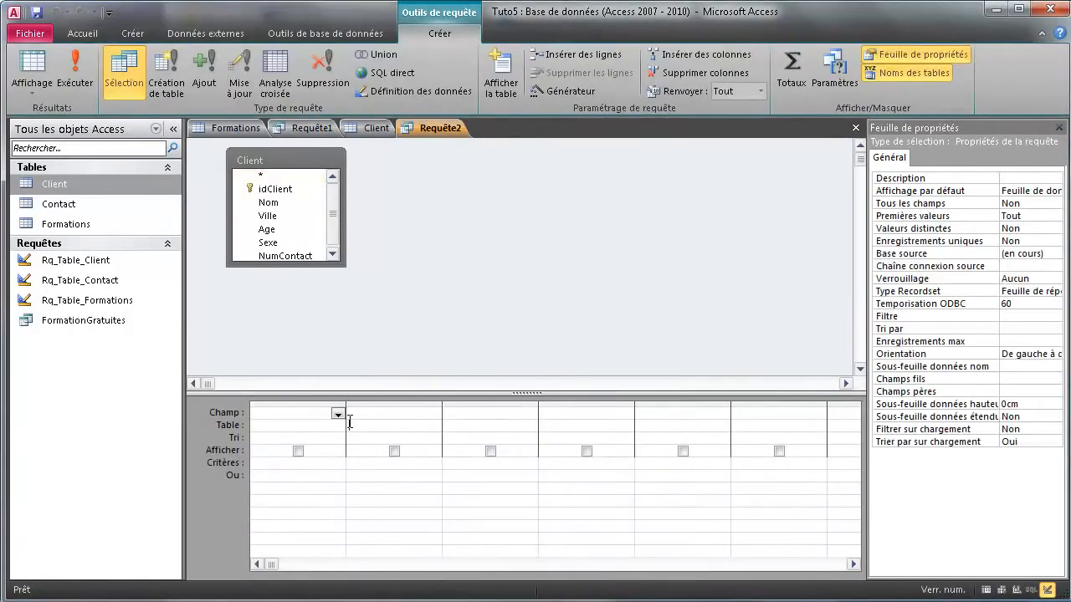
# - Add the Nom and Age fields from Client as the query design's first two columns
pyautogui.click(337, 413)
pyautogui.click(272, 449)
pyautogui.click(398, 415)
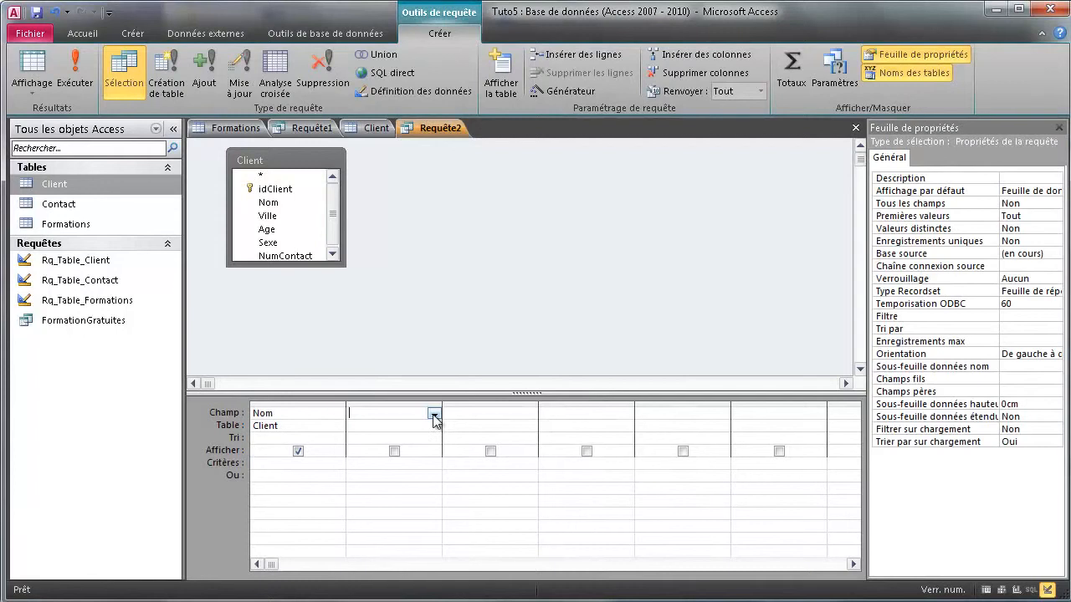
pyautogui.click(433, 413)
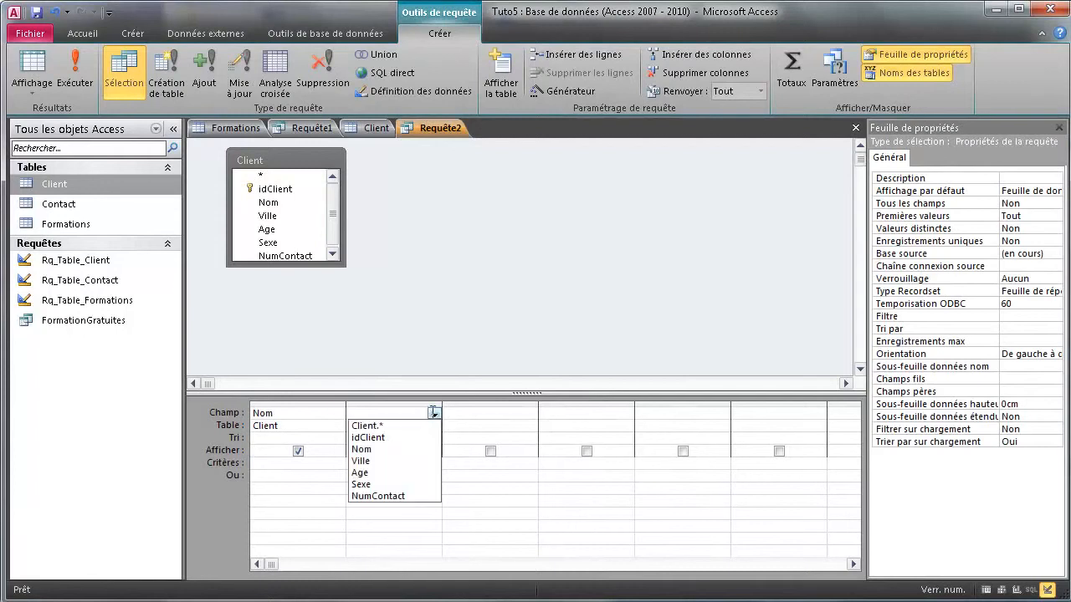
pyautogui.click(362, 473)
# - Add Ville as the third query column, hide it from the results and set its criterion to Paris
pyautogui.click(487, 415)
pyautogui.click(530, 413)
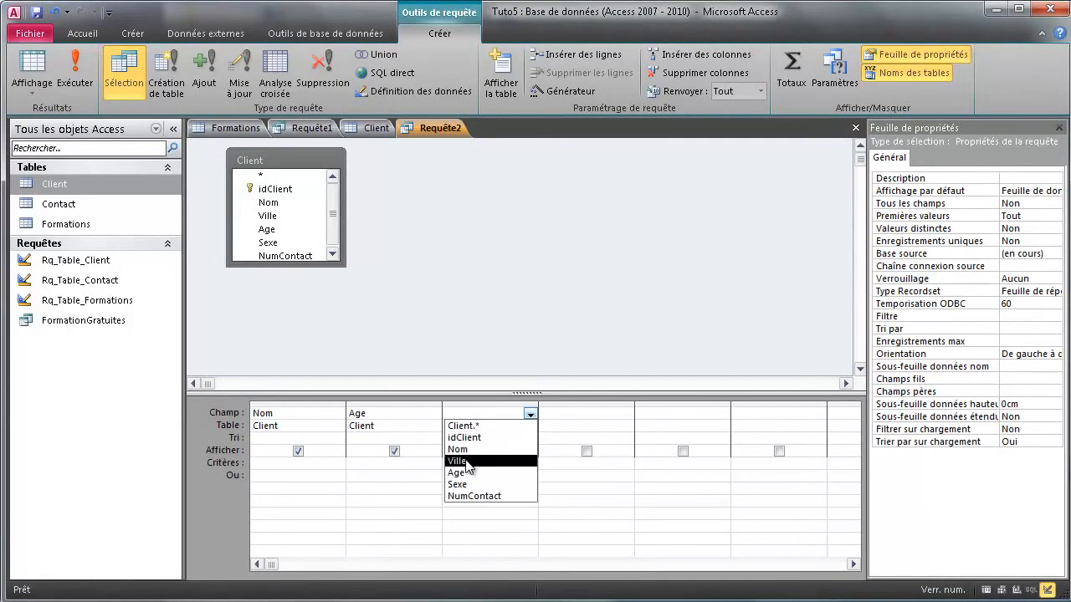
pyautogui.click(492, 461)
pyautogui.click(480, 465)
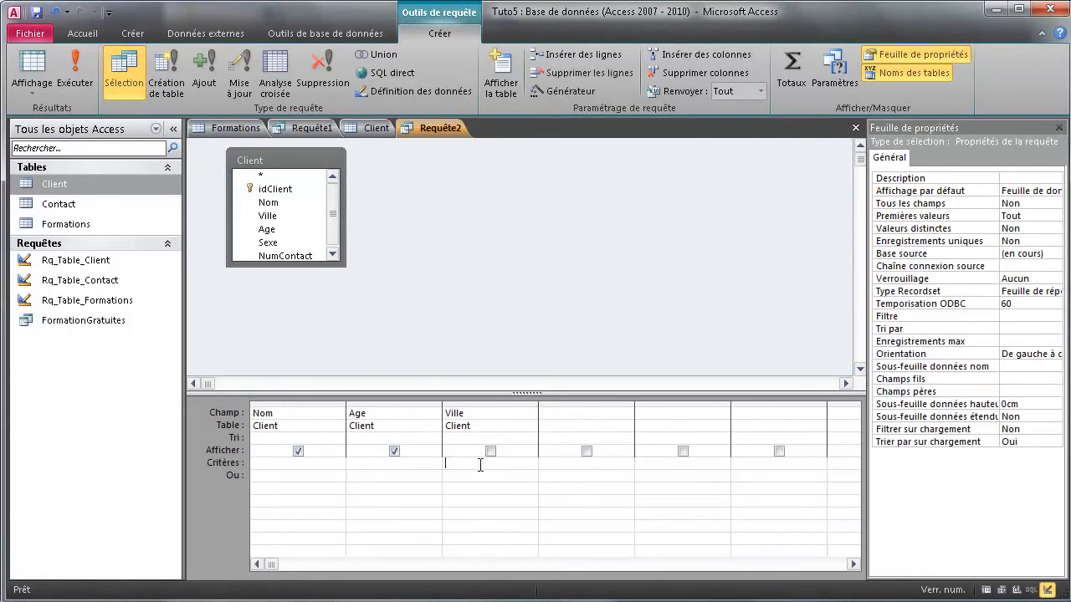
pyautogui.write('Paris')
# - Run Requête2, return it to Design view and display its generated SQL
pyautogui.click(74, 72)
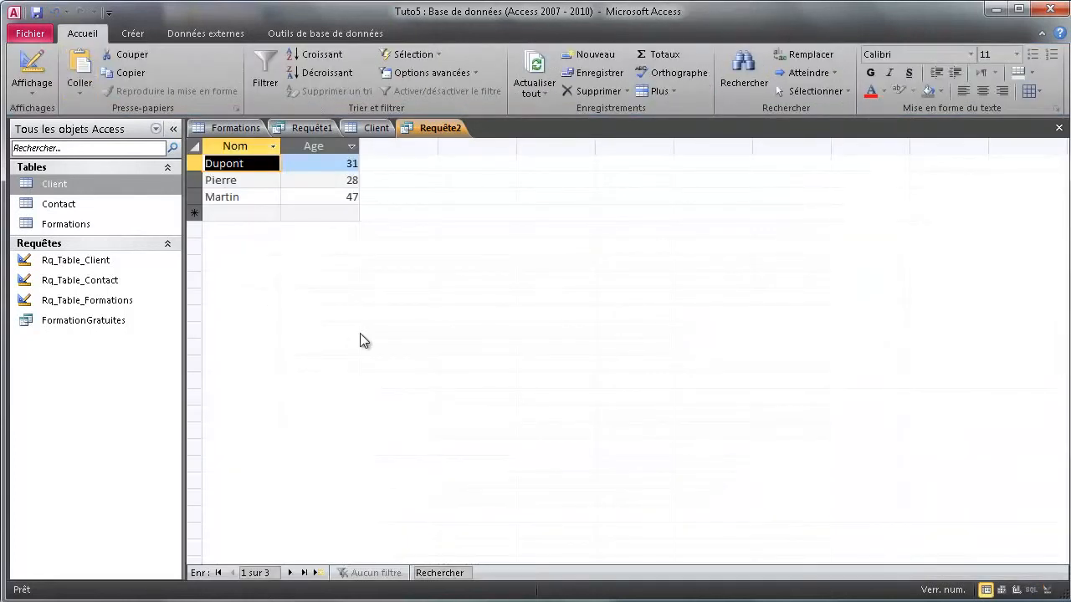
pyautogui.click(1046, 590)
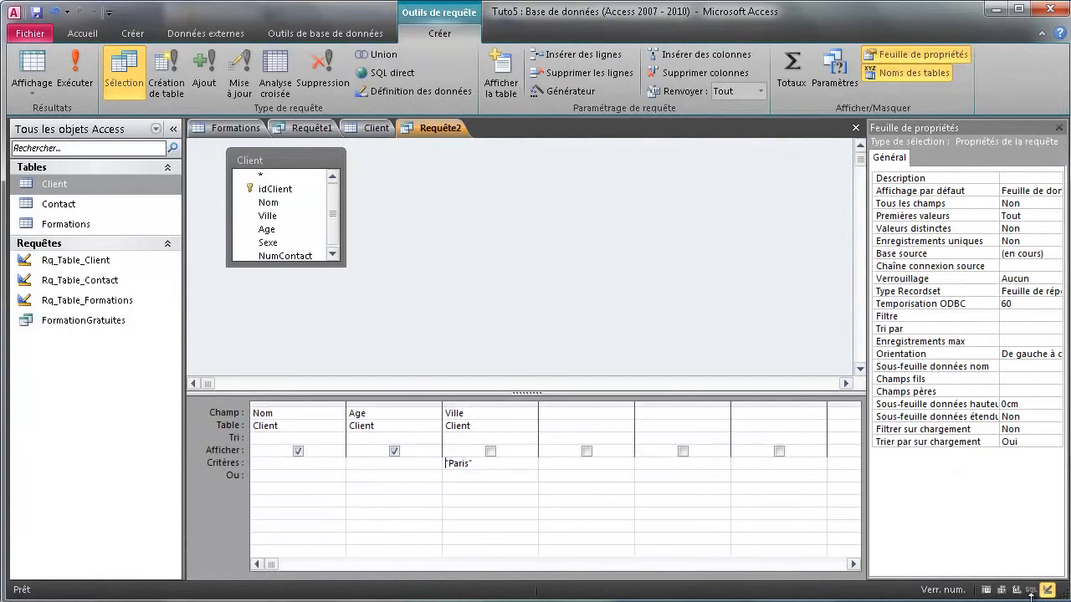
pyautogui.click(1031, 591)
pyautogui.click(394, 284)
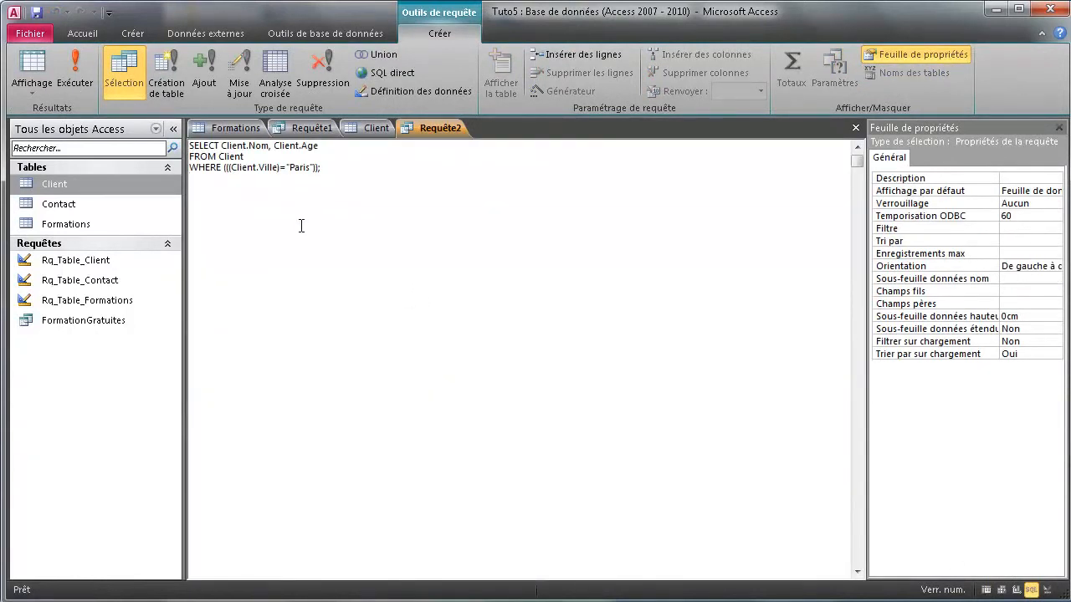
# - Examine the Client. prefixes and WHERE parentheses in Requête2's SQL, and switch to the Client table
pyautogui.moveTo(312, 173); pyautogui.dragTo(325, 203)
pyautogui.moveTo(230, 144); pyautogui.dragTo(310, 145)
pyautogui.moveTo(241, 168); pyautogui.dragTo(278, 168)
pyautogui.click(351, 128)
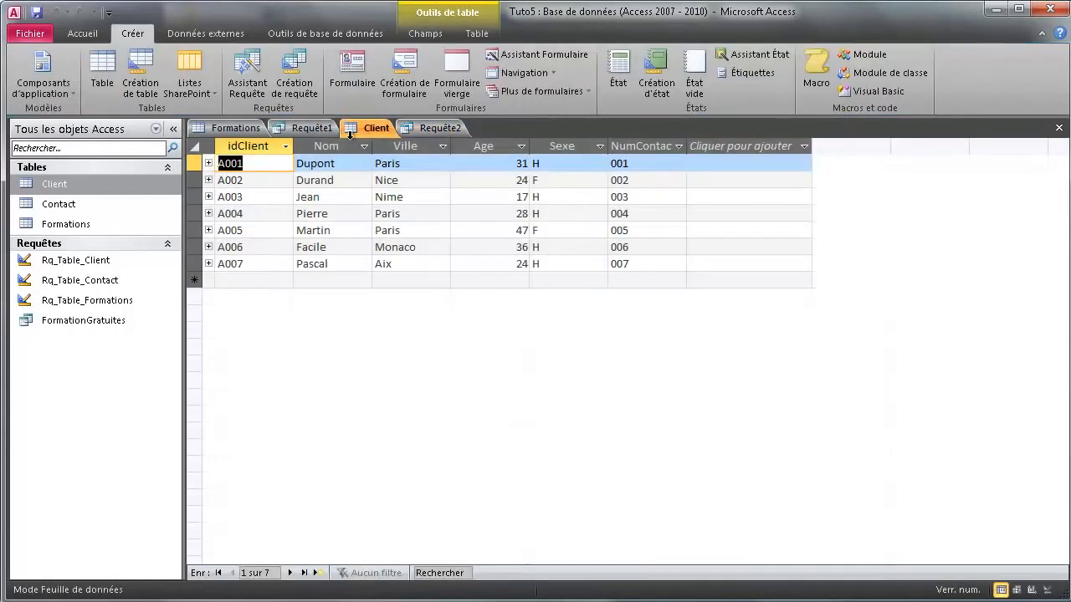
# - Compare the SQL of Requête1 and Requête2, and examine the Nom field shared by the Client and Formations tables
pyautogui.click(309, 128)
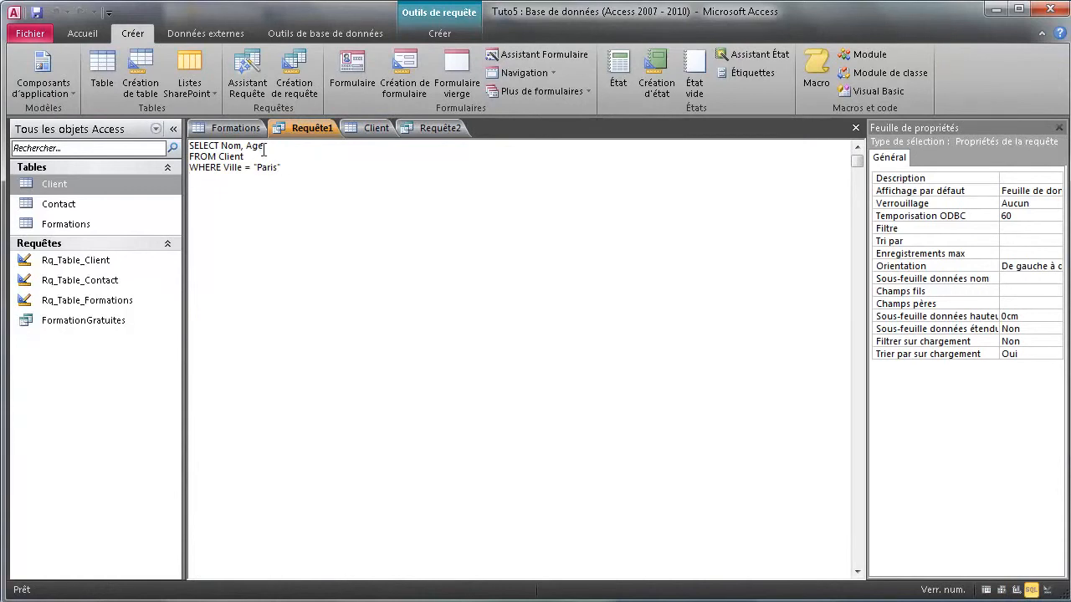
pyautogui.click(421, 129)
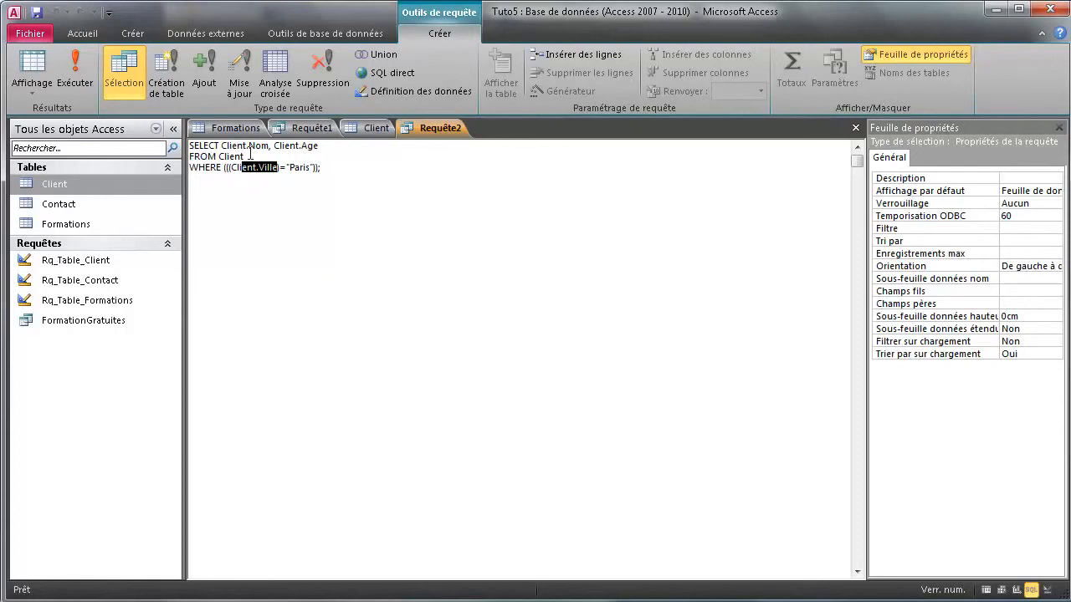
pyautogui.click(371, 129)
pyautogui.click(324, 146)
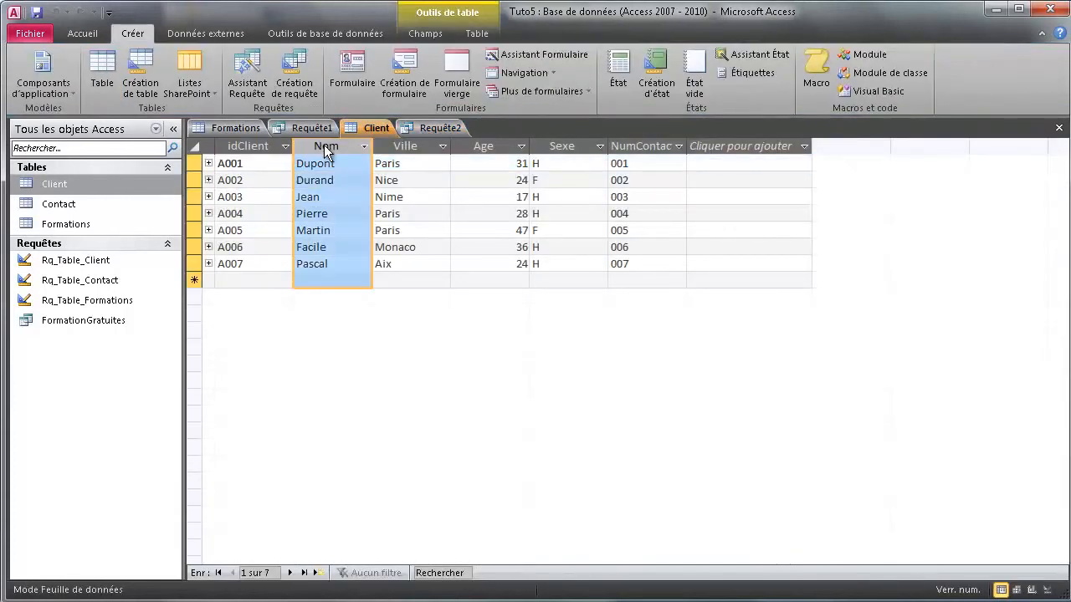
pyautogui.click(405, 148)
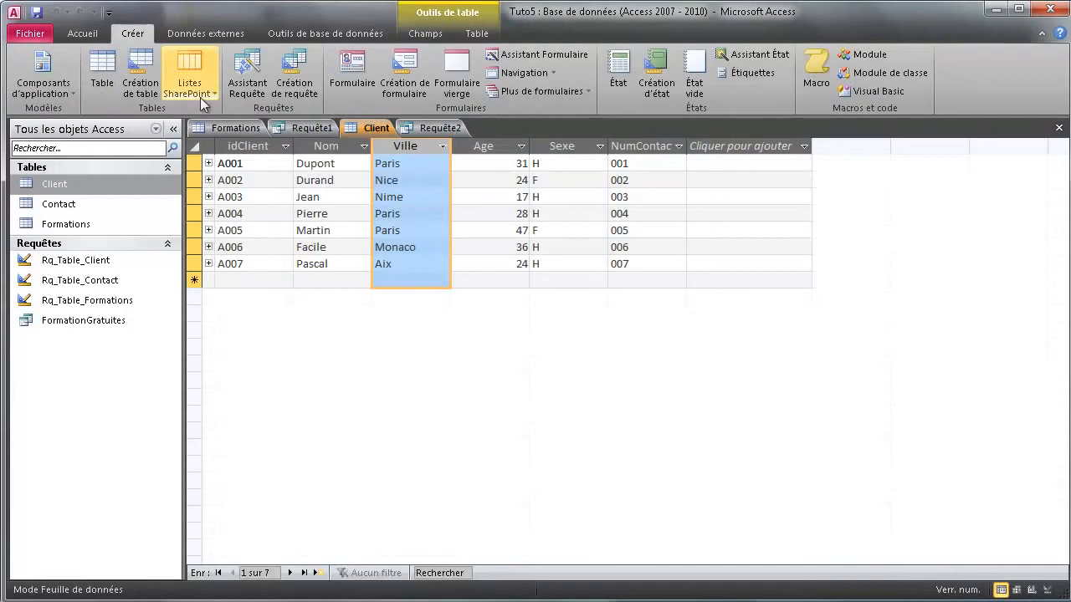
pyautogui.click(235, 128)
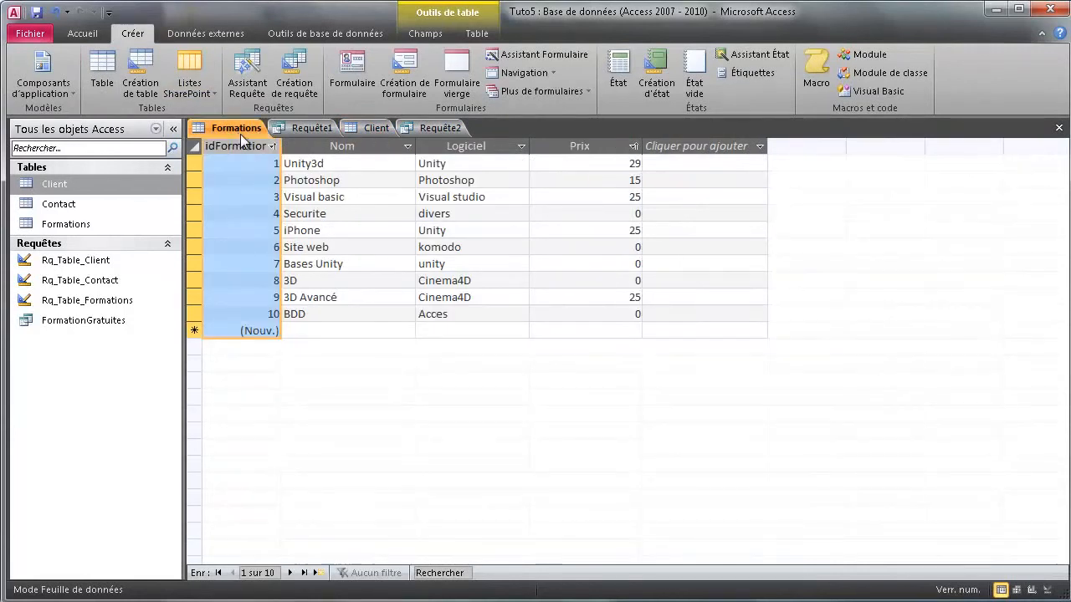
pyautogui.click(350, 147)
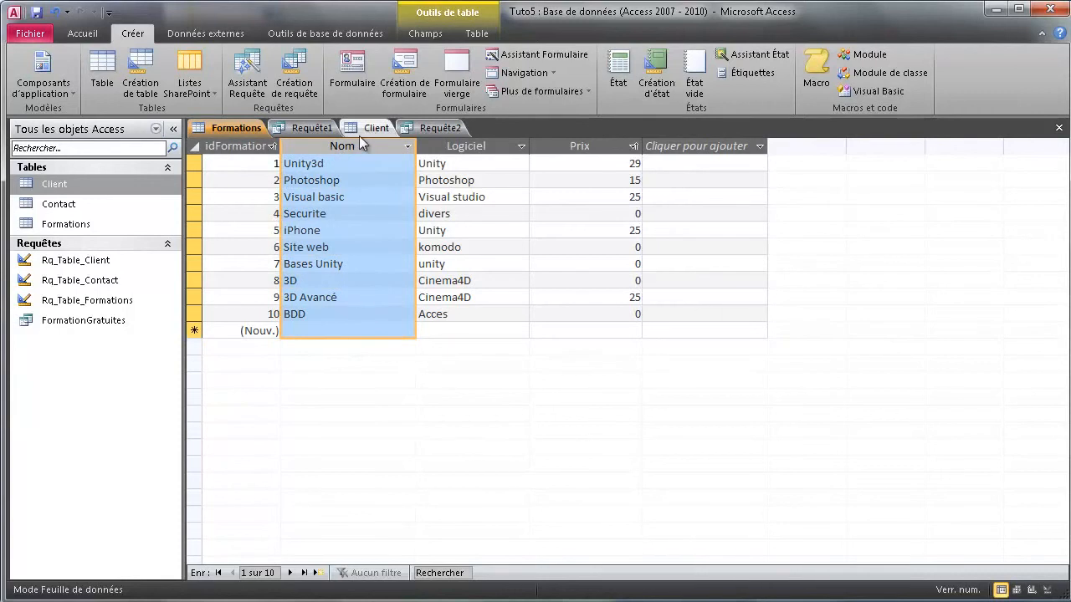
pyautogui.click(372, 128)
pyautogui.click(335, 147)
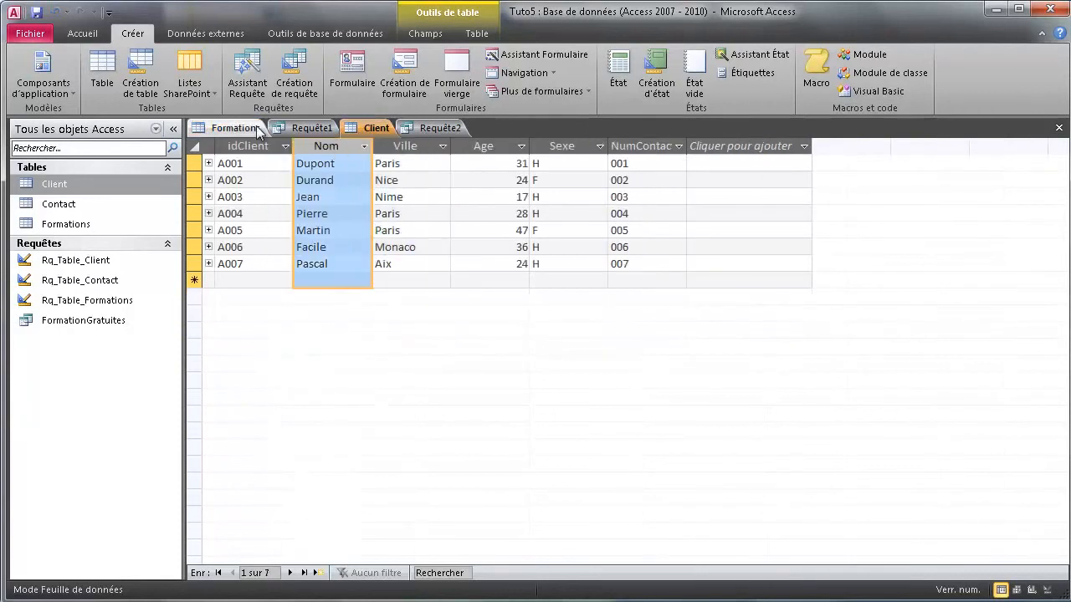
pyautogui.click(228, 128)
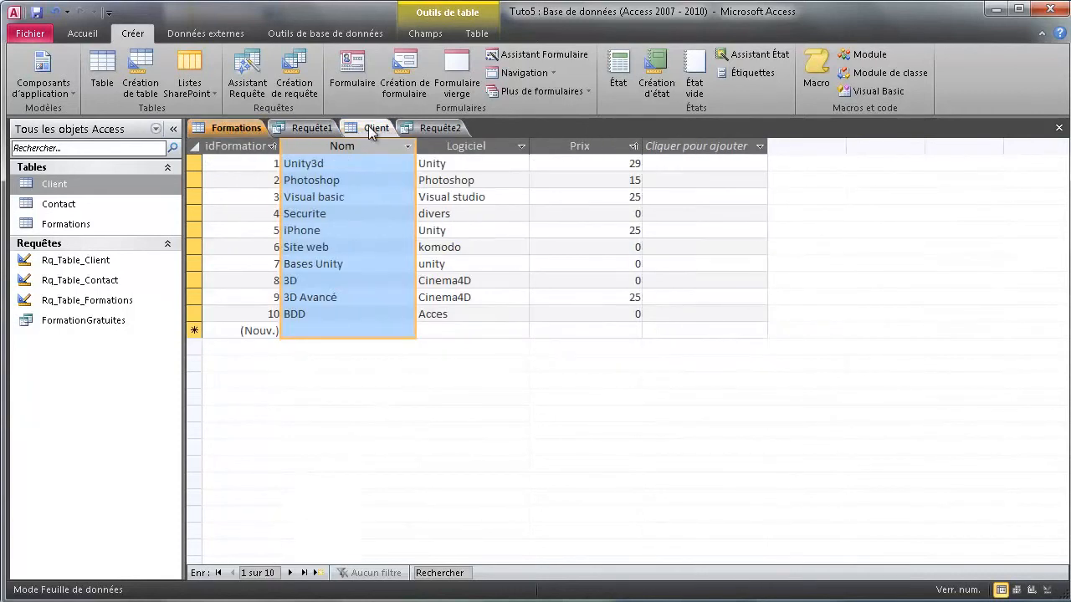
pyautogui.click(373, 128)
pyautogui.click(241, 128)
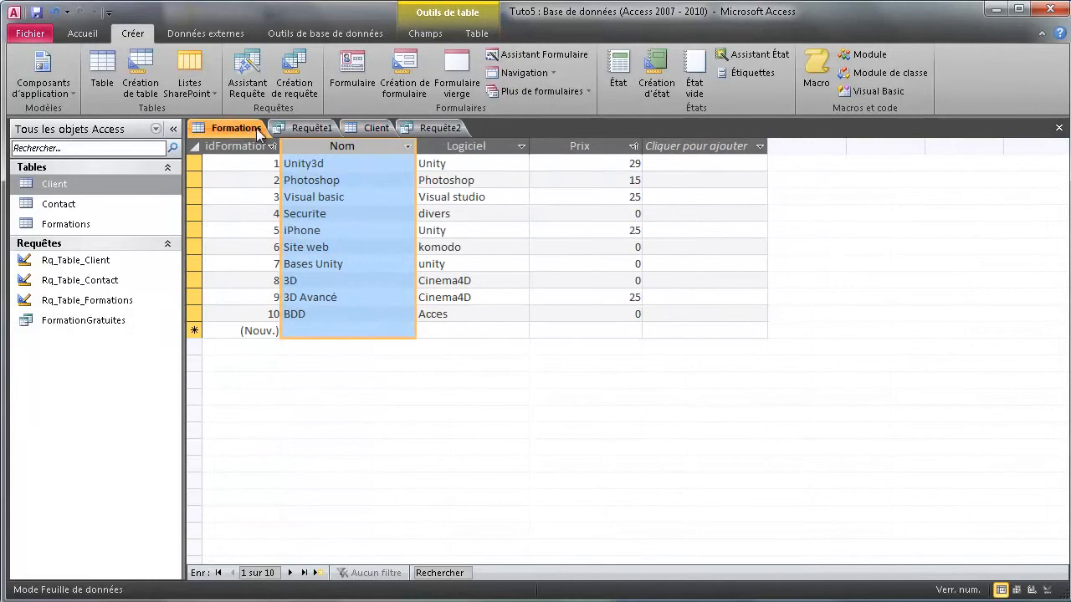
# - Prefix Nom and Age with C. in the SELECT line of Requête1 and copy the whole query
pyautogui.click(313, 130)
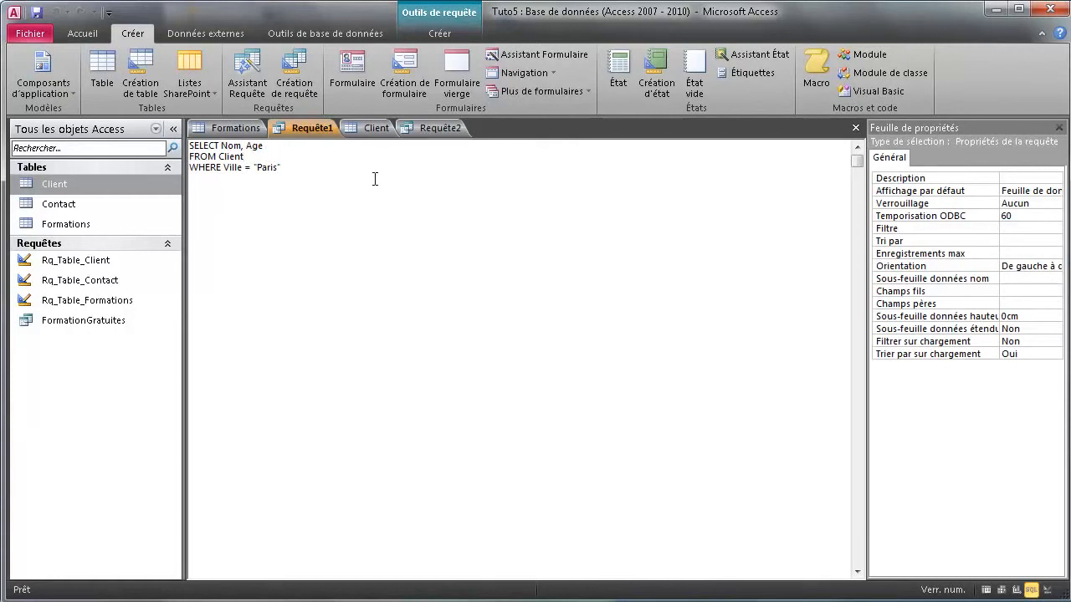
pyautogui.write('C.')
pyautogui.moveTo(297, 183); pyautogui.dragTo(191, 147)
pyautogui.moveTo(318, 198); pyautogui.dragTo(169, 146)
pyautogui.hotkey('ctrl', 'c')
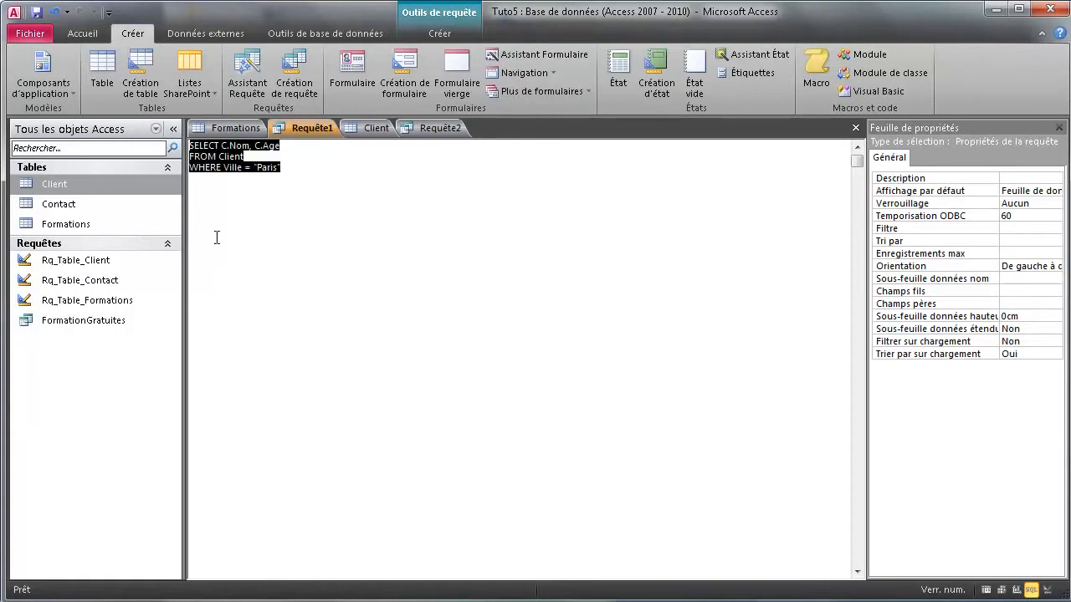
# - Switch to Word, replace the document's text with the copied query and add AS C after Client in the FROM line
pyautogui.hotkey('alt', 'Tab')
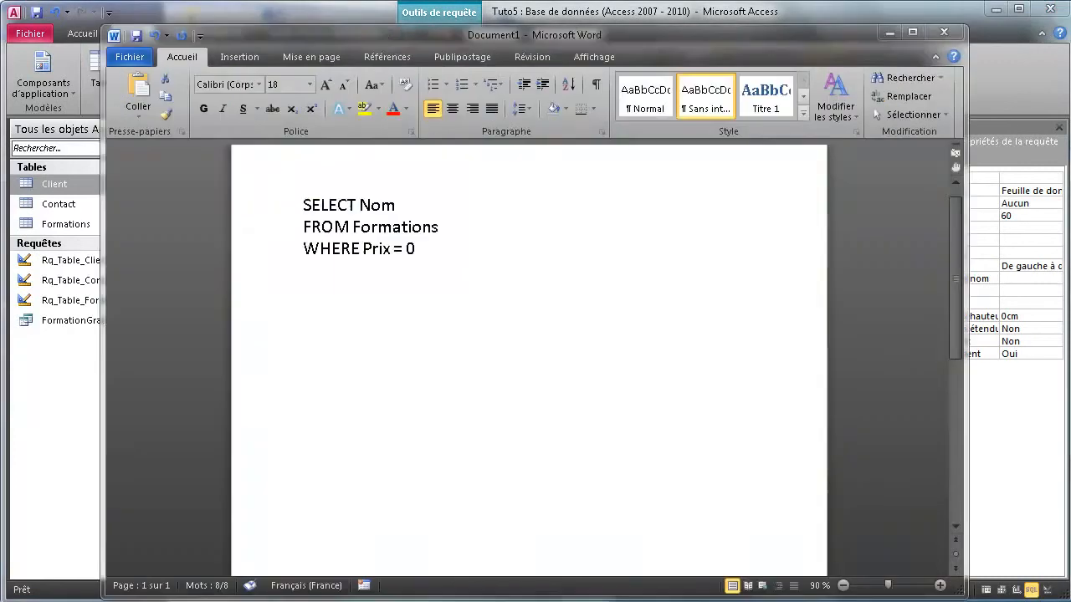
pyautogui.hotkey('ctrl', 'a')
pyautogui.hotkey('ctrl', 'v')
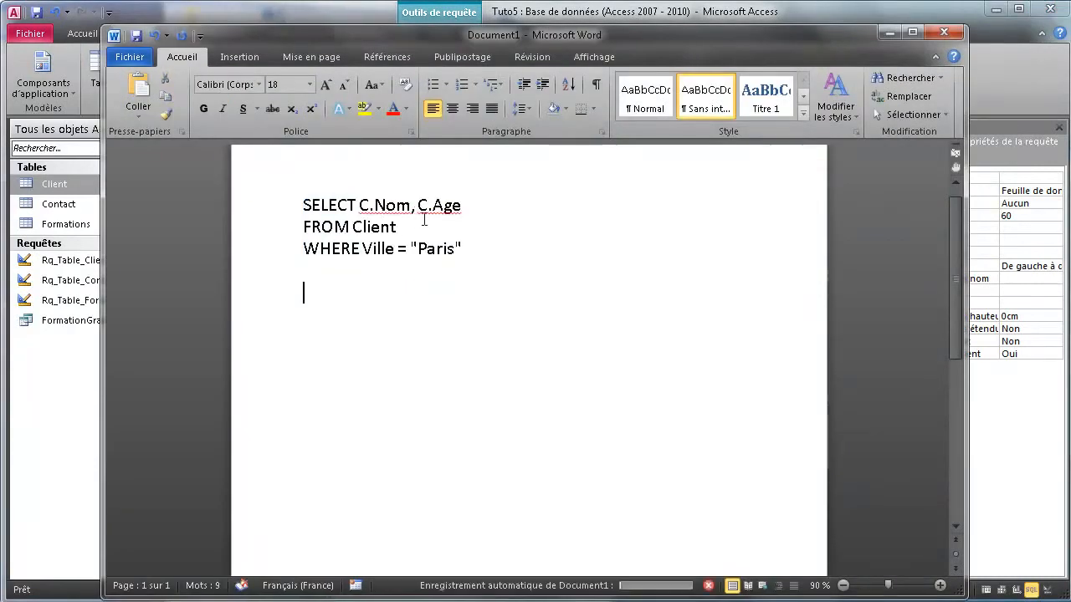
pyautogui.click(415, 229)
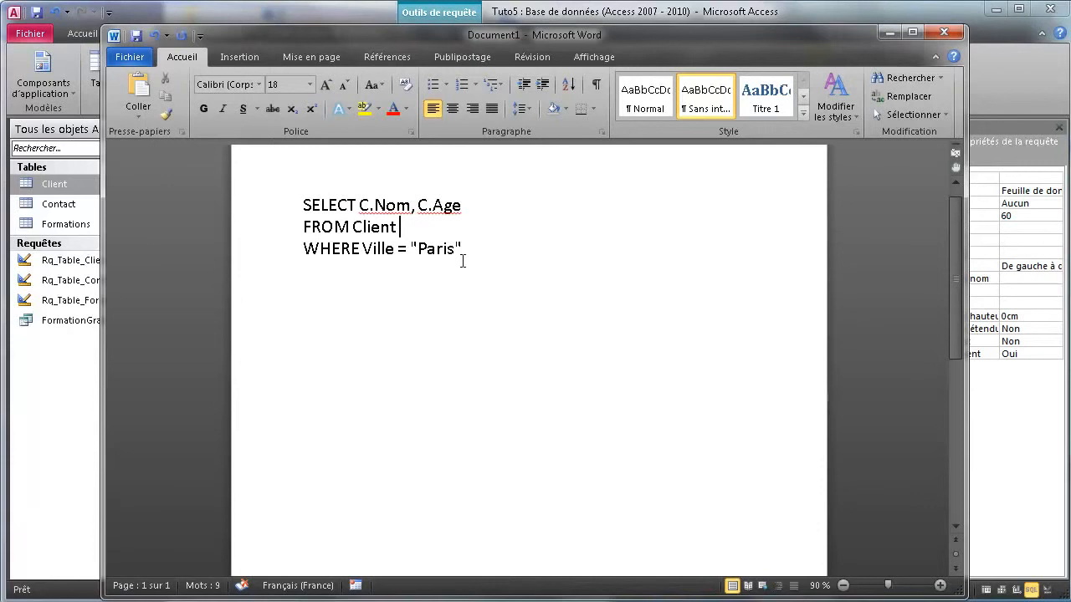
pyautogui.write('As')
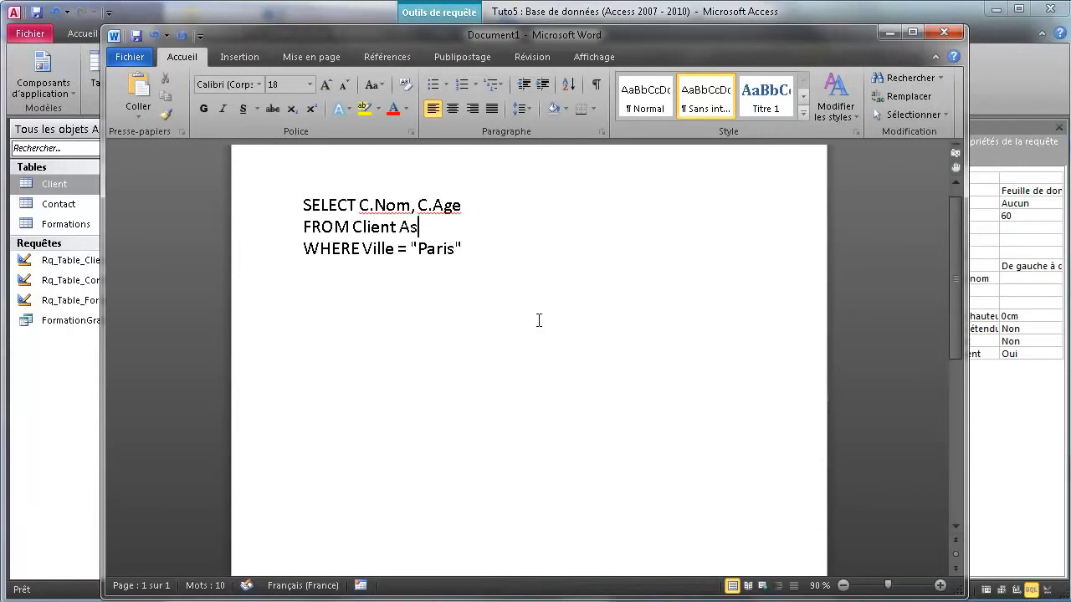
pyautogui.press('BackSpace')
pyautogui.write('S C')
pyautogui.keyDown('ctrl'); pyautogui.scroll(2, 561, 387); pyautogui.keyUp('ctrl')
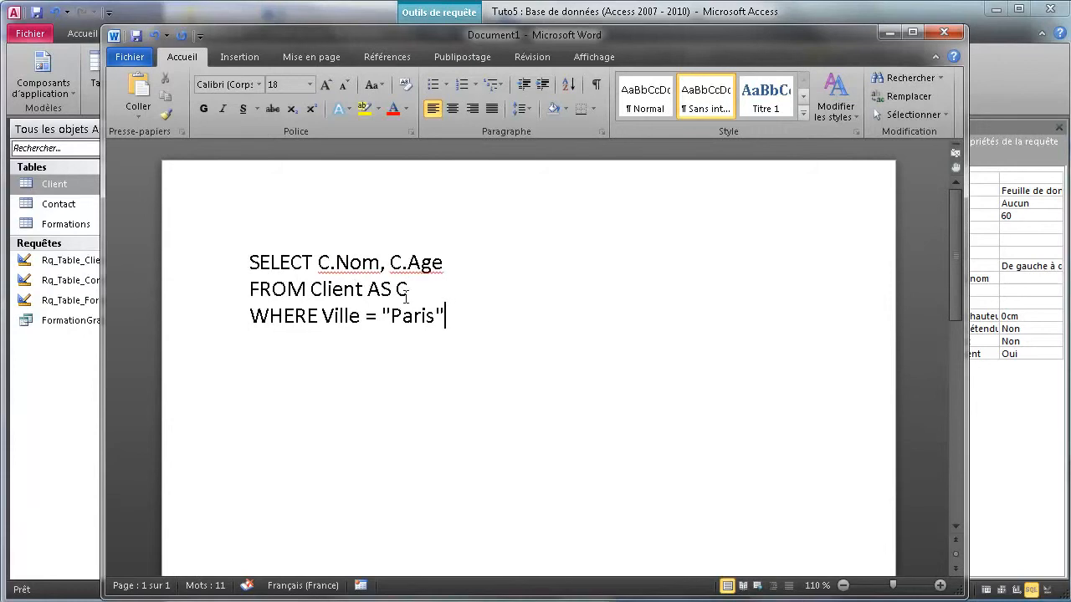
# - Examine the Client AS C alias and the matching C. prefixes in the SELECT line
pyautogui.moveTo(312, 289); pyautogui.dragTo(361, 297)
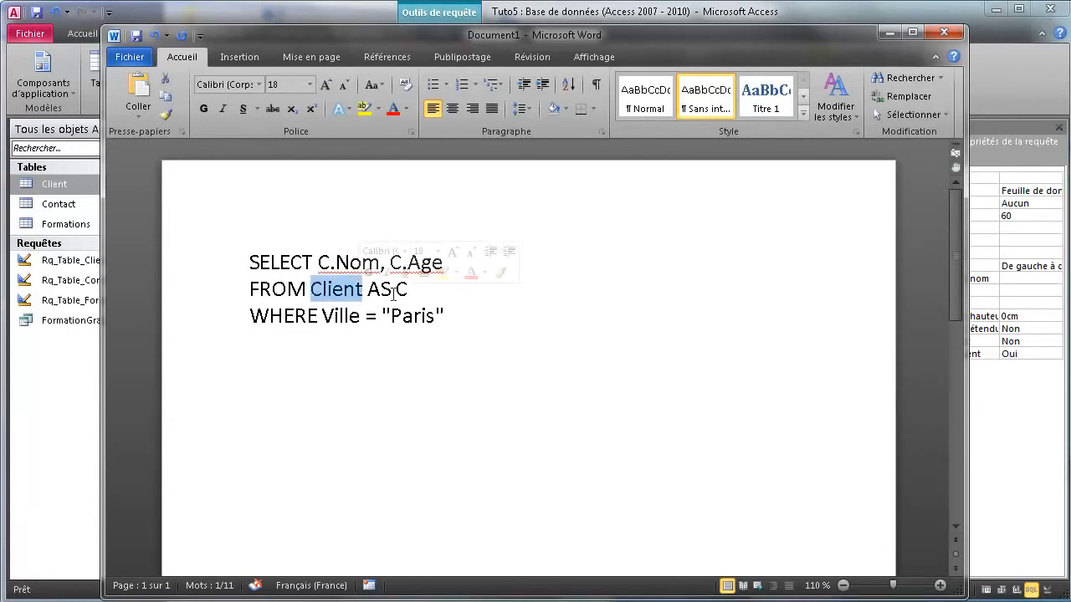
pyautogui.doubleClick(401, 289)
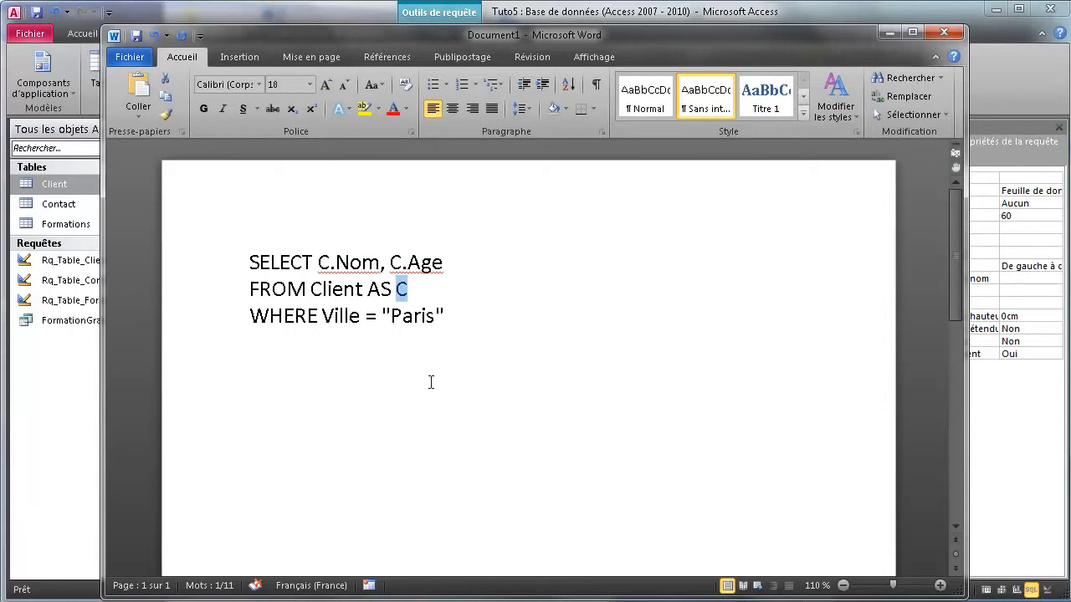
pyautogui.doubleClick(372, 289)
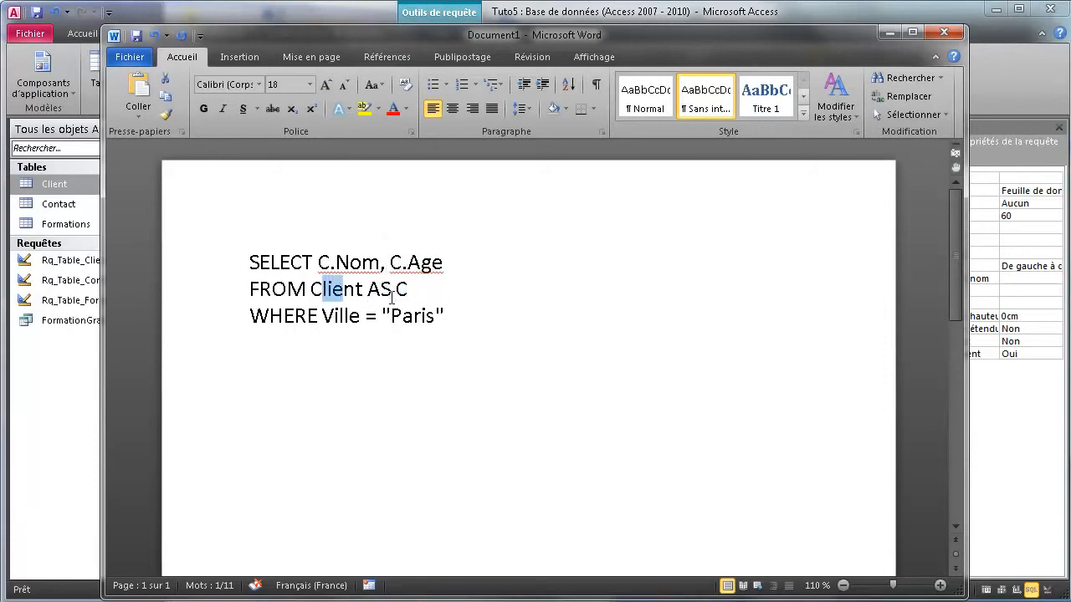
pyautogui.doubleClick(402, 290)
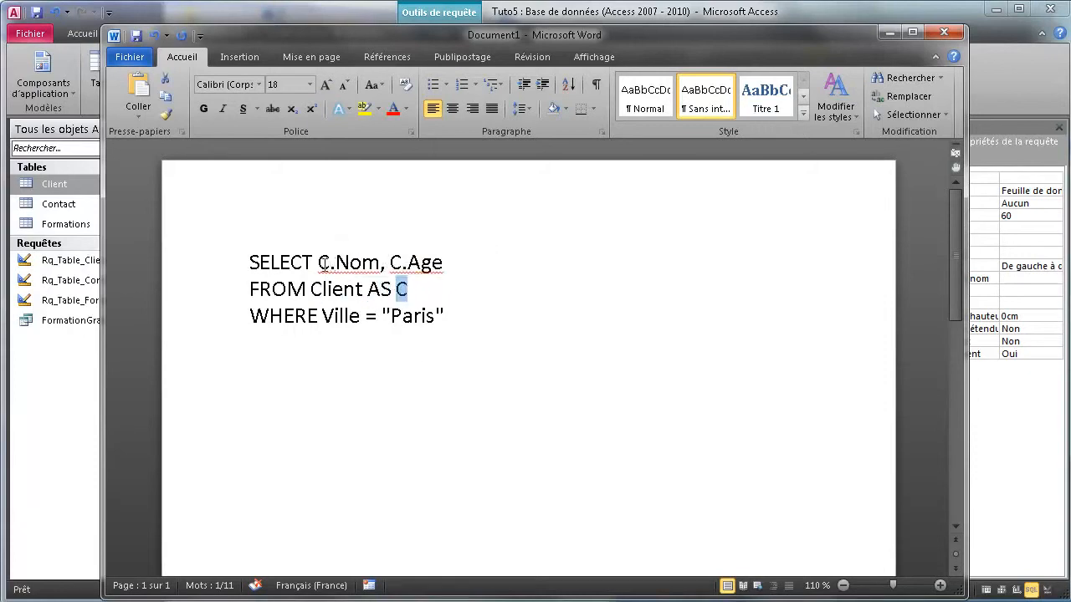
pyautogui.moveTo(320, 262); pyautogui.dragTo(443, 262)
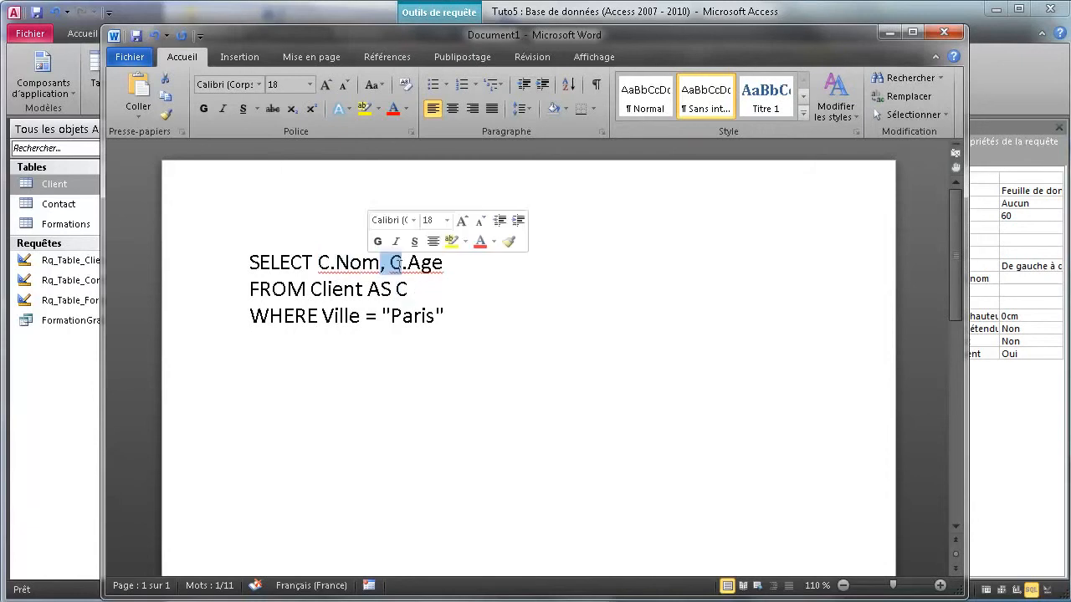
pyautogui.click(381, 343)
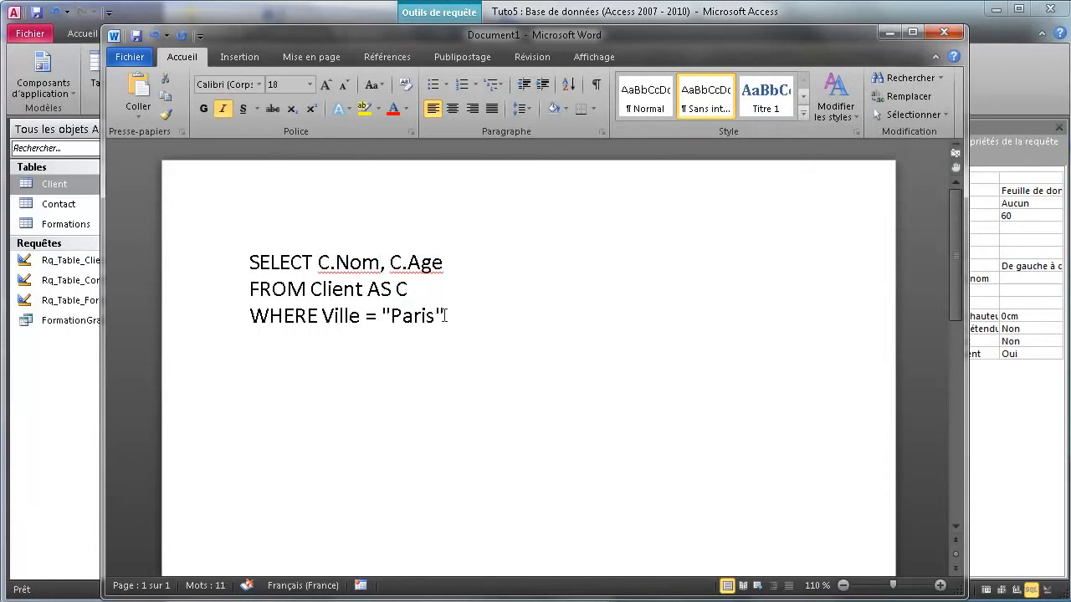
# - Copy the aliased query from Word and replace the SQL of Requête1 in Access with it
pyautogui.moveTo(445, 315); pyautogui.dragTo(267, 265)
pyautogui.hotkey('ctrl', 'c')
pyautogui.click(295, 14)
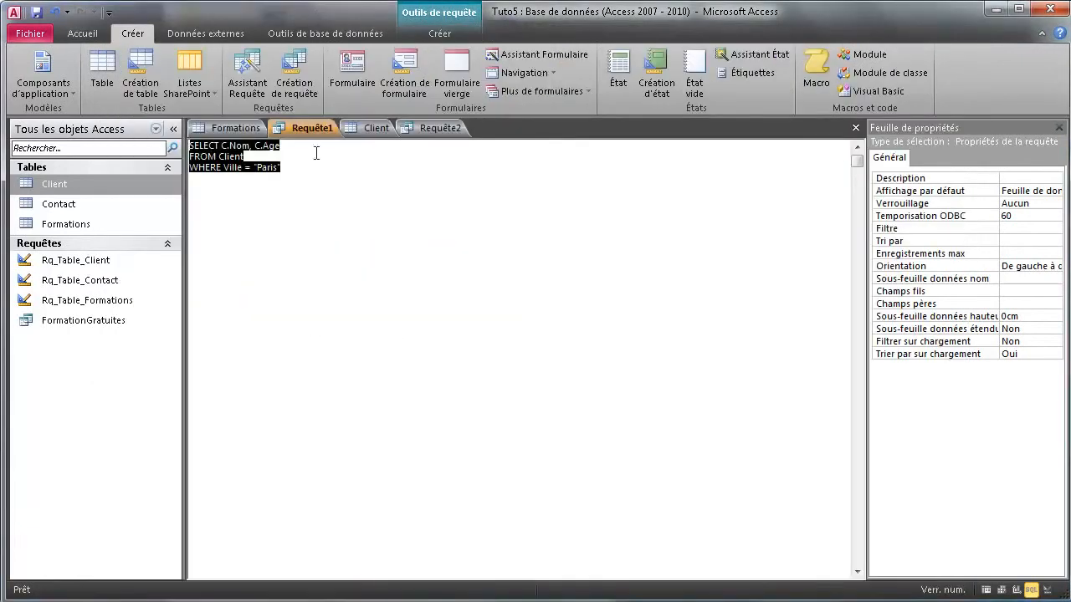
pyautogui.moveTo(349, 208); pyautogui.dragTo(176, 149)
pyautogui.hotkey('ctrl', 'v')
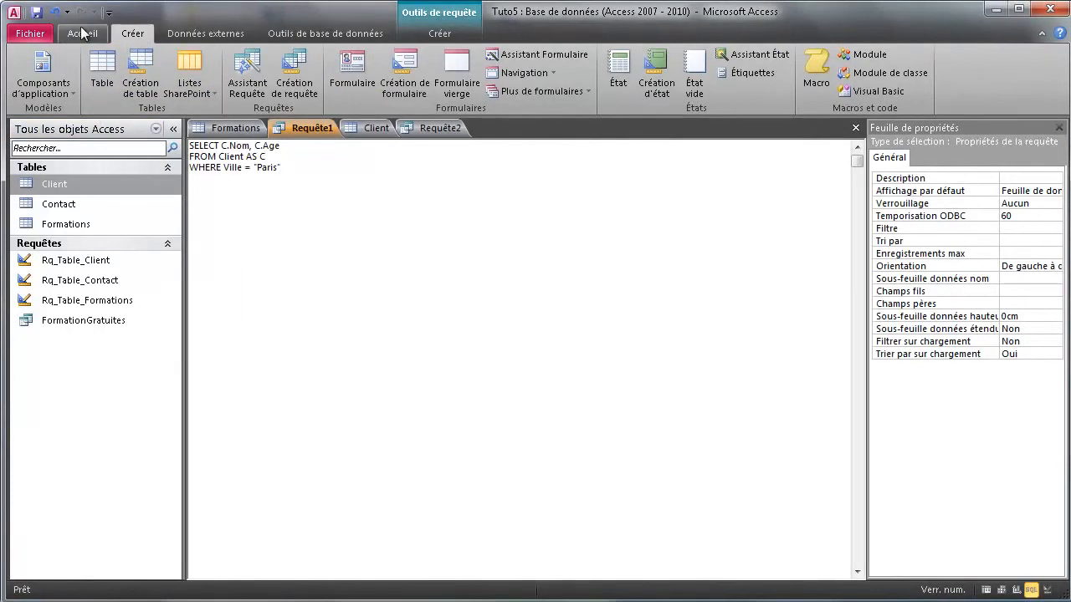
# - Run Requête1 with the C alias and return it to SQL view
pyautogui.click(83, 35)
pyautogui.click(133, 35)
pyautogui.click(425, 40)
pyautogui.click(75, 74)
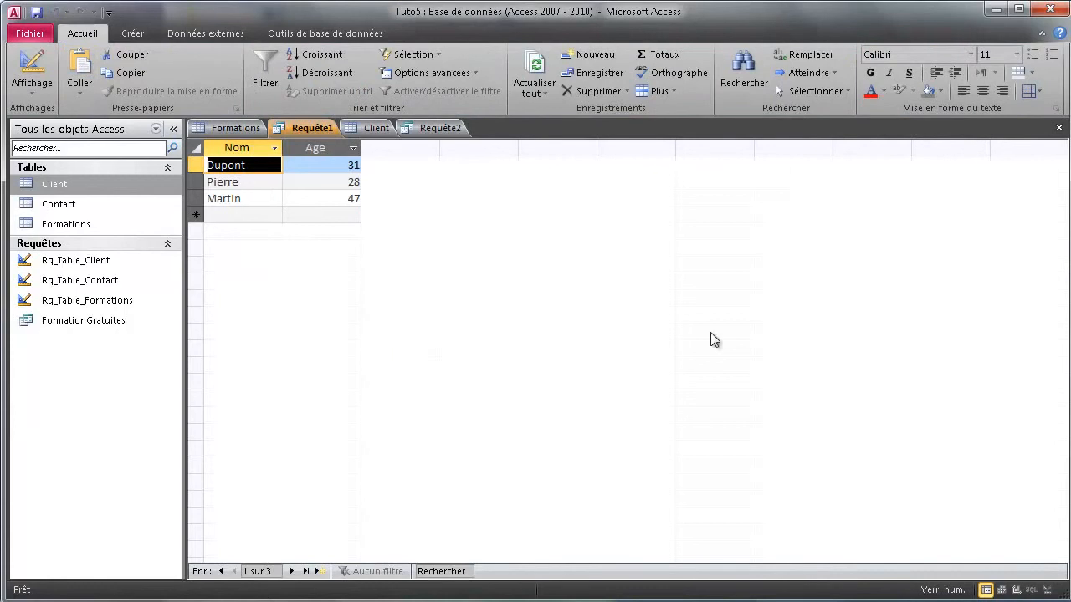
pyautogui.click(418, 132)
pyautogui.click(320, 129)
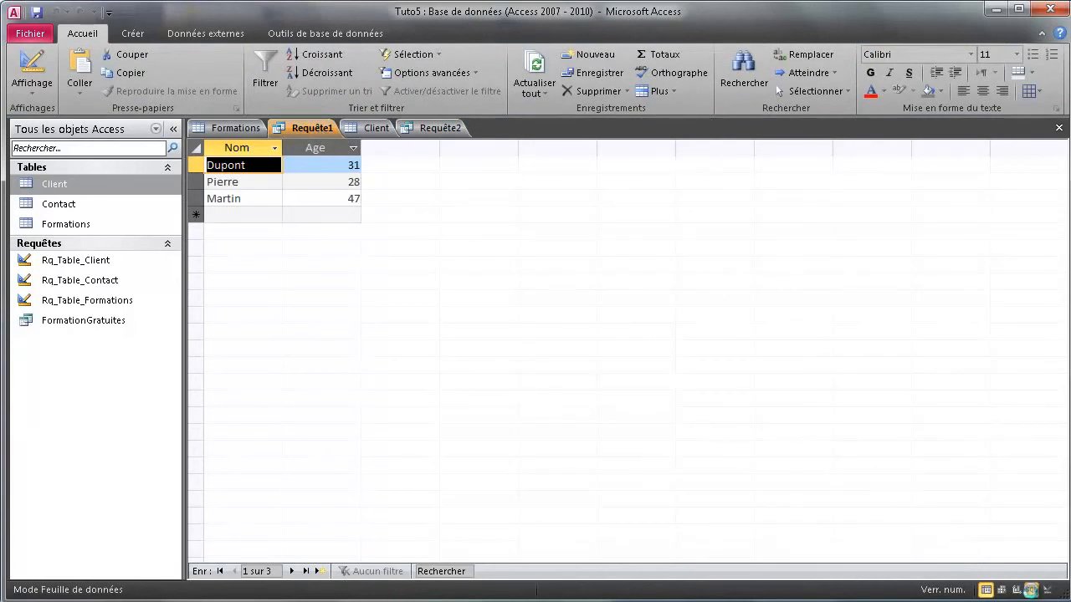
pyautogui.click(1022, 590)
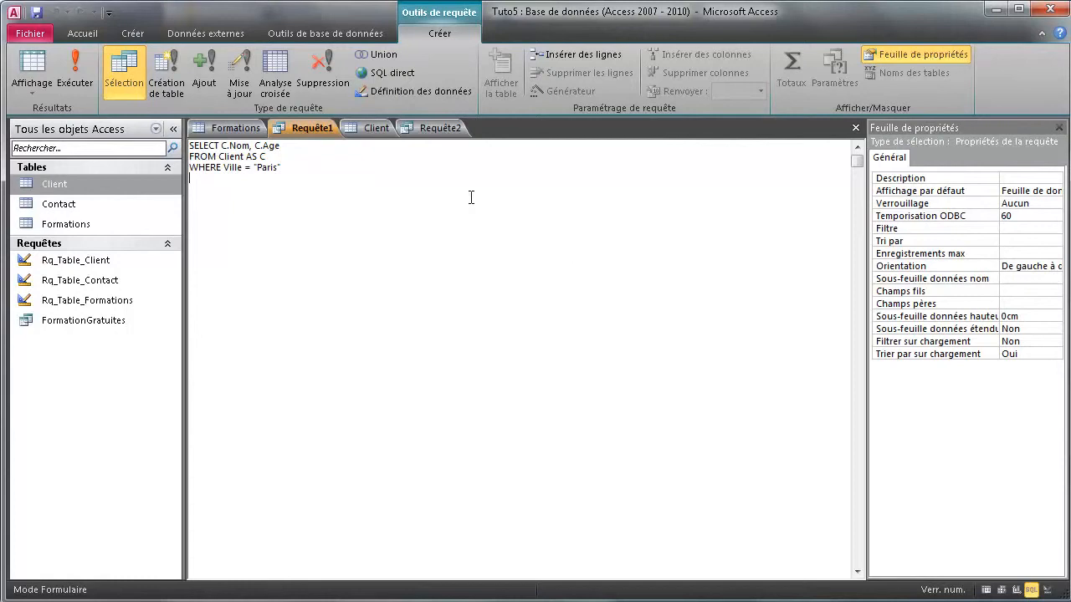
# - View the Client table, open the Contact table to view its records and close Contact
pyautogui.click(374, 128)
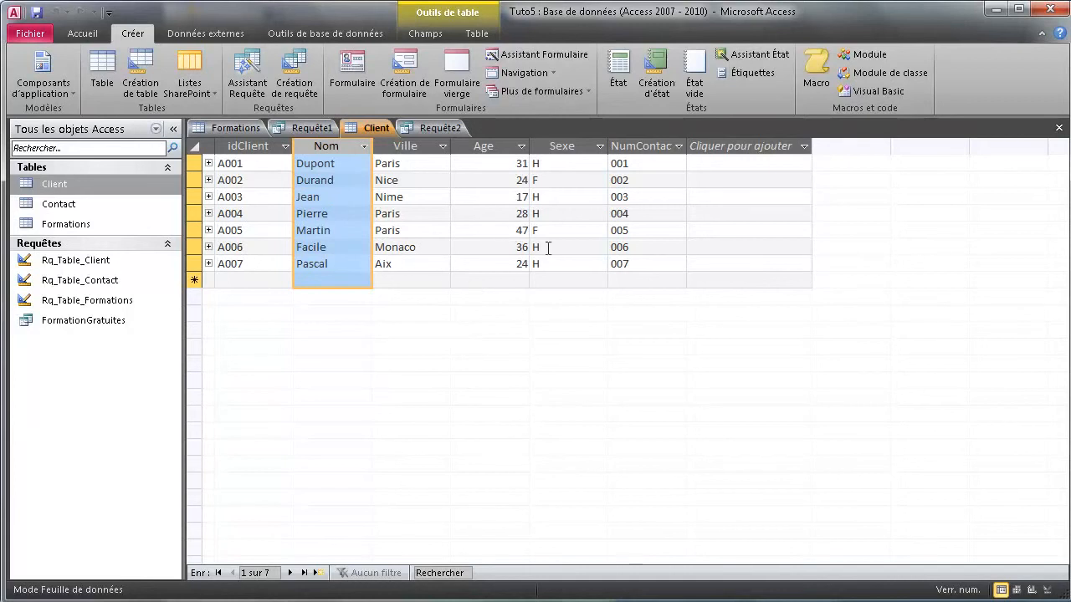
pyautogui.doubleClick(88, 209)
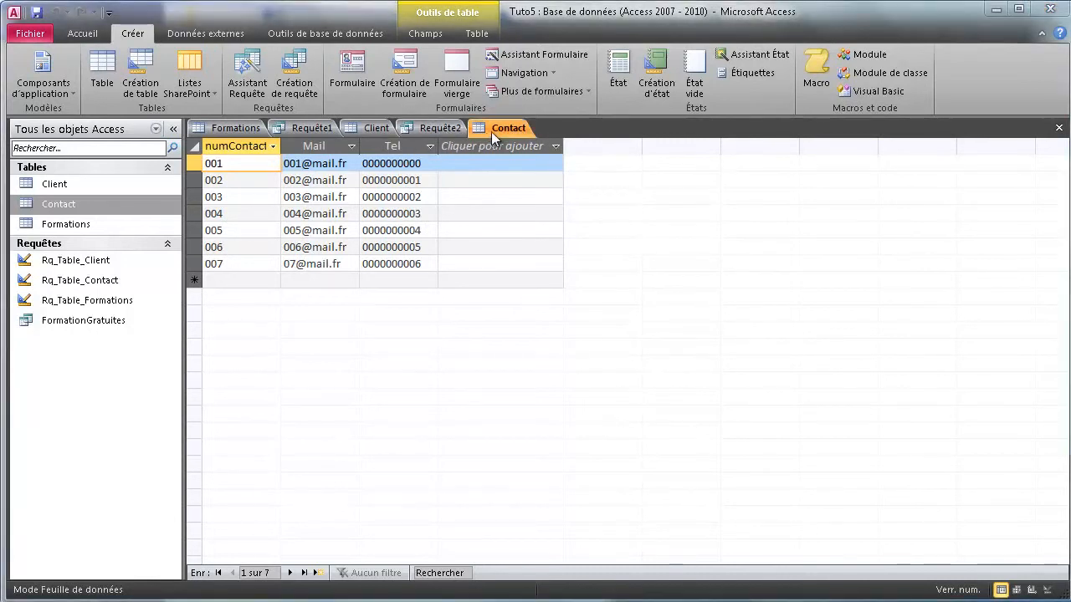
pyautogui.rightClick(494, 129)
pyautogui.click(525, 160)
# - Close Requête2 without saving it and close the Client table
pyautogui.click(435, 128)
pyautogui.rightClick(438, 128)
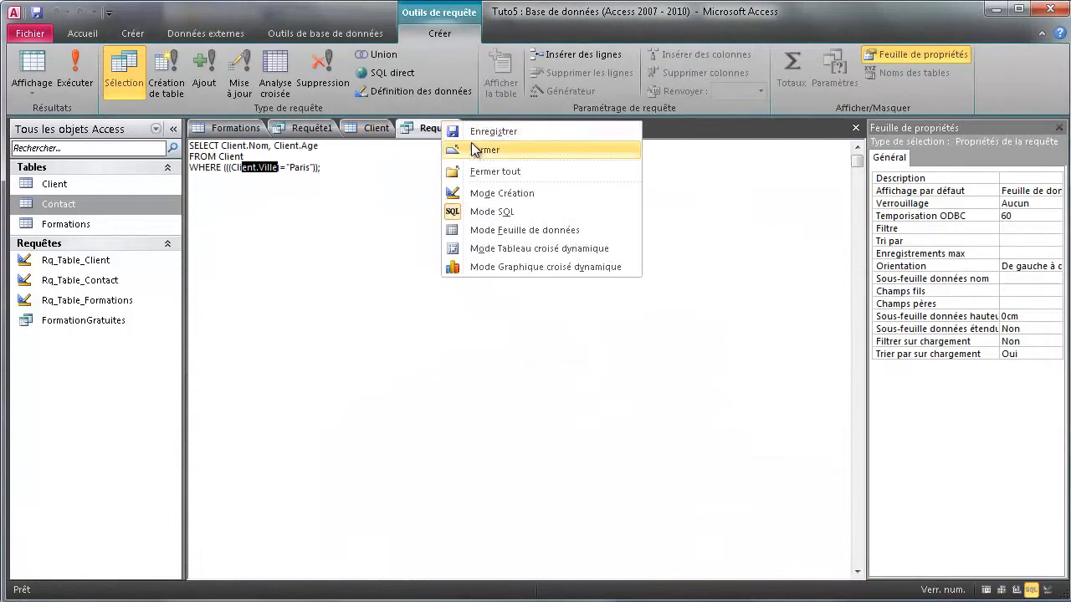
pyautogui.click(477, 150)
pyautogui.click(681, 444)
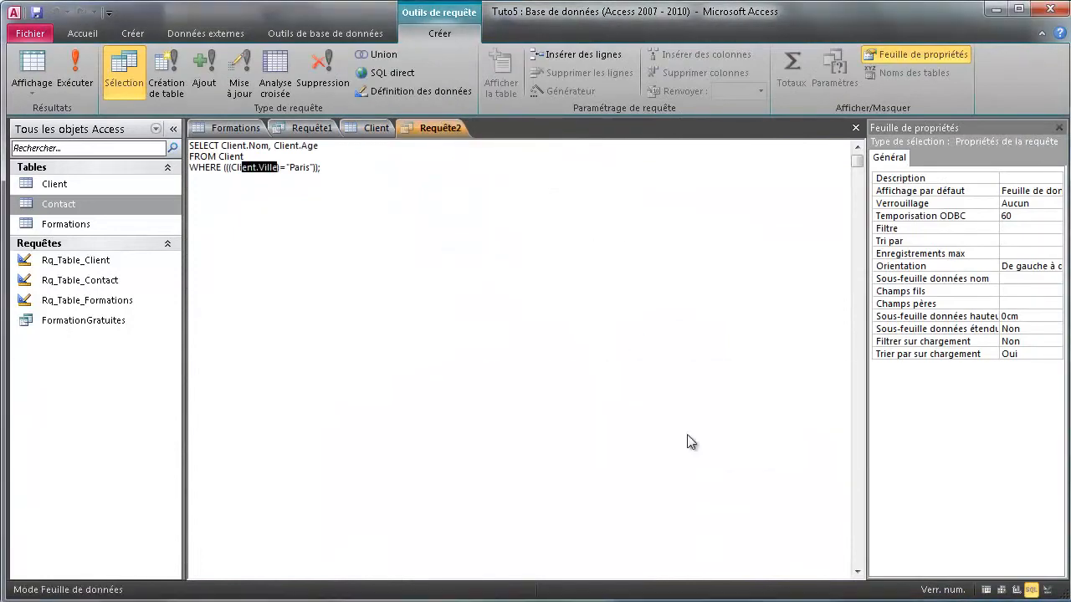
pyautogui.rightClick(371, 128)
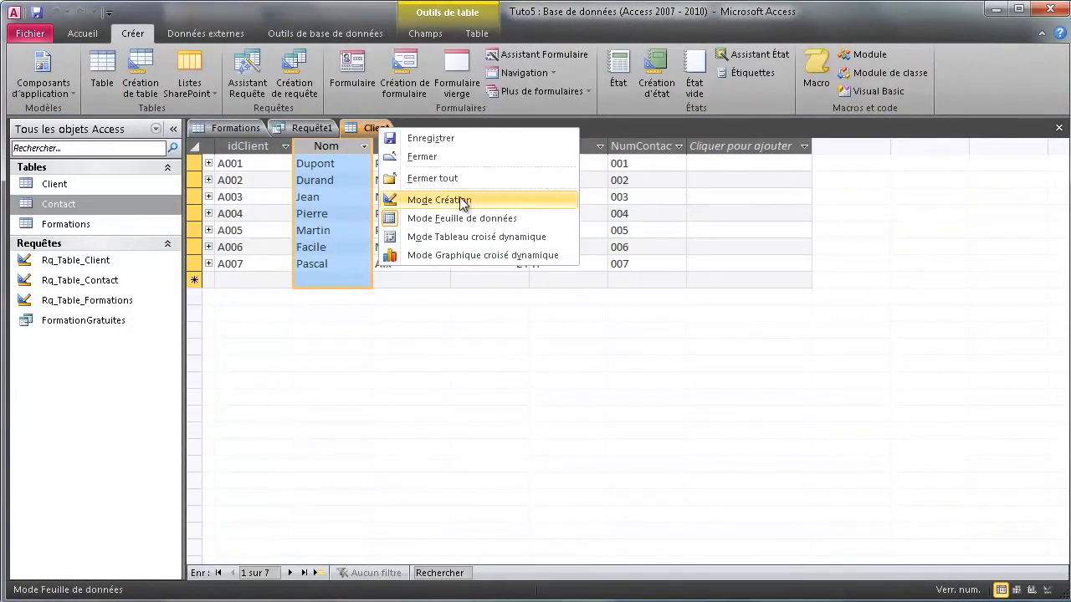
pyautogui.click(434, 157)
# - Close Requête1 and the Formations table without saving their changes
pyautogui.rightClick(318, 128)
pyautogui.click(366, 155)
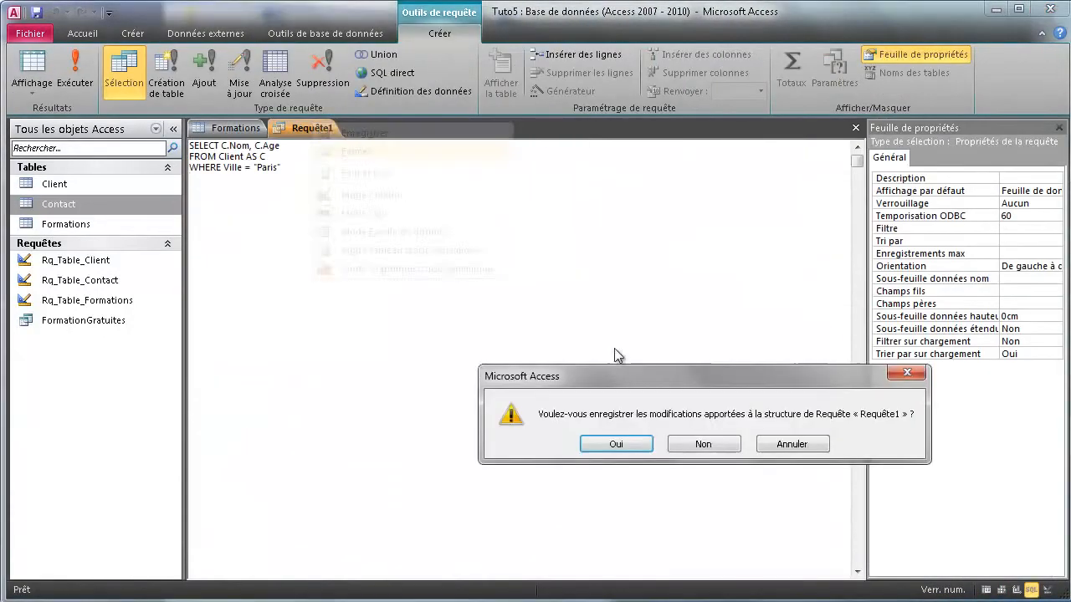
pyautogui.click(701, 444)
pyautogui.rightClick(251, 127)
pyautogui.click(309, 152)
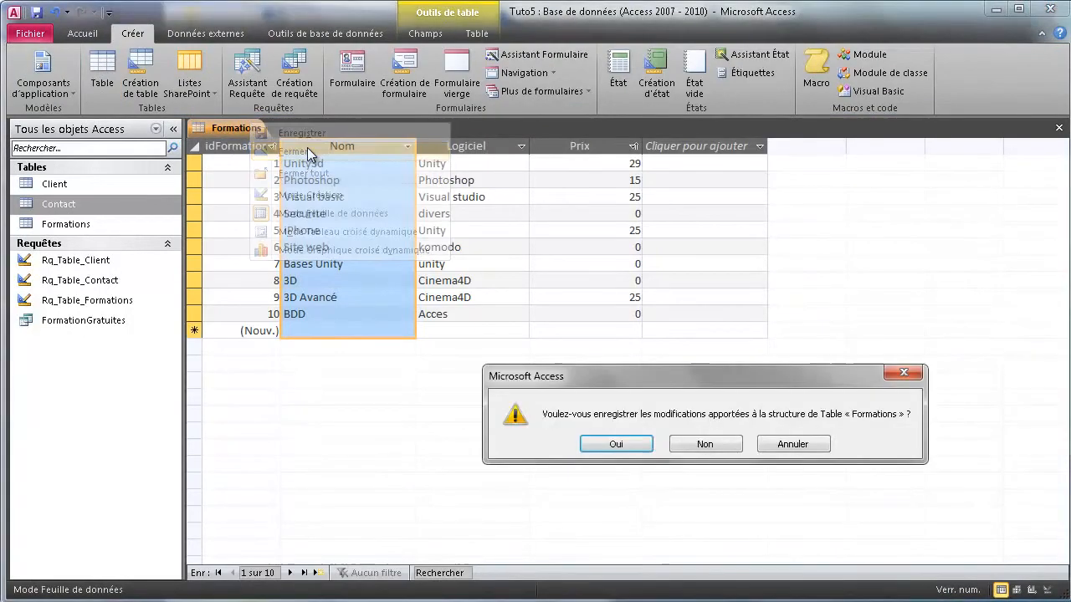
pyautogui.click(676, 444)
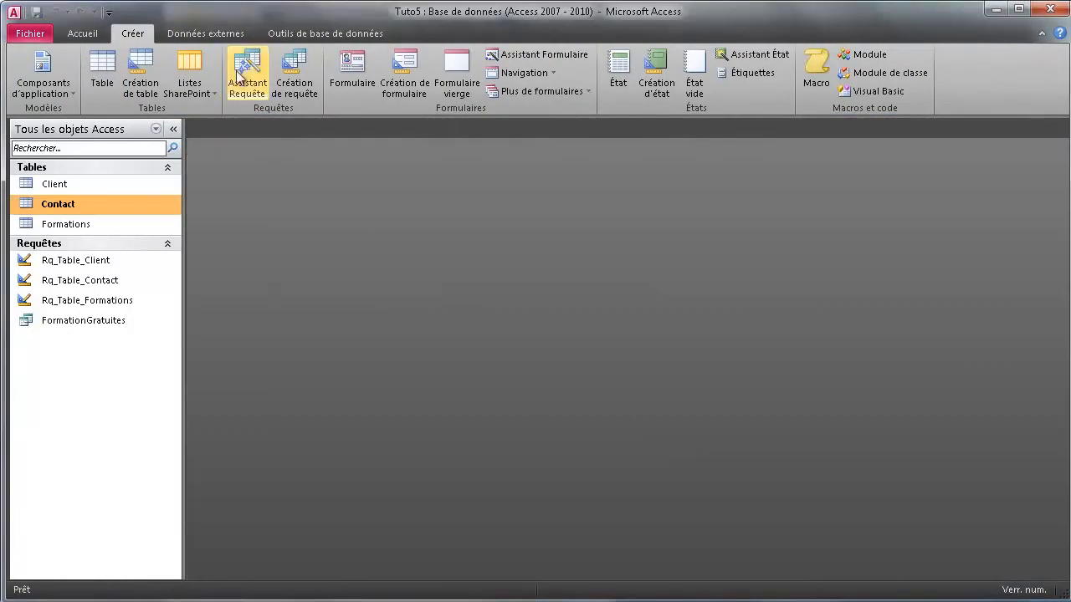
# - Open the database relationships layout, move the Contact table aside and add the Formations table to it
pyautogui.click(217, 36)
pyautogui.click(294, 32)
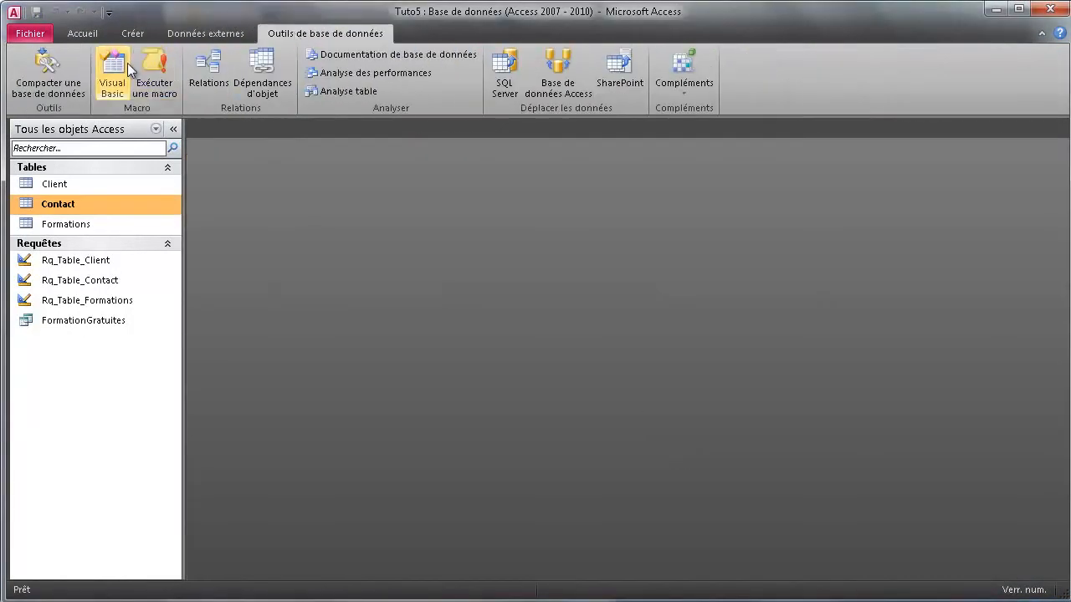
pyautogui.click(205, 71)
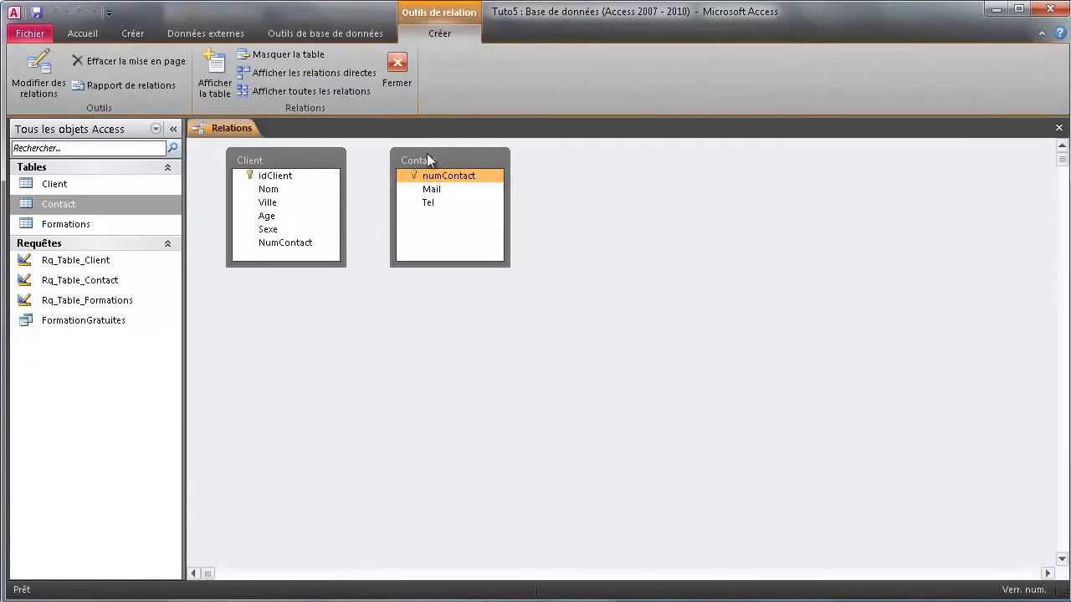
pyautogui.moveTo(433, 159); pyautogui.dragTo(544, 212)
pyautogui.moveTo(81, 219); pyautogui.dragTo(802, 317)
# - Rearrange the relationships layout so that Client sits between the Contact and Formations tables
pyautogui.moveTo(264, 152); pyautogui.dragTo(601, 305)
pyautogui.click(557, 210)
pyautogui.moveTo(556, 210); pyautogui.dragTo(278, 162)
pyautogui.moveTo(650, 311); pyautogui.dragTo(513, 257)
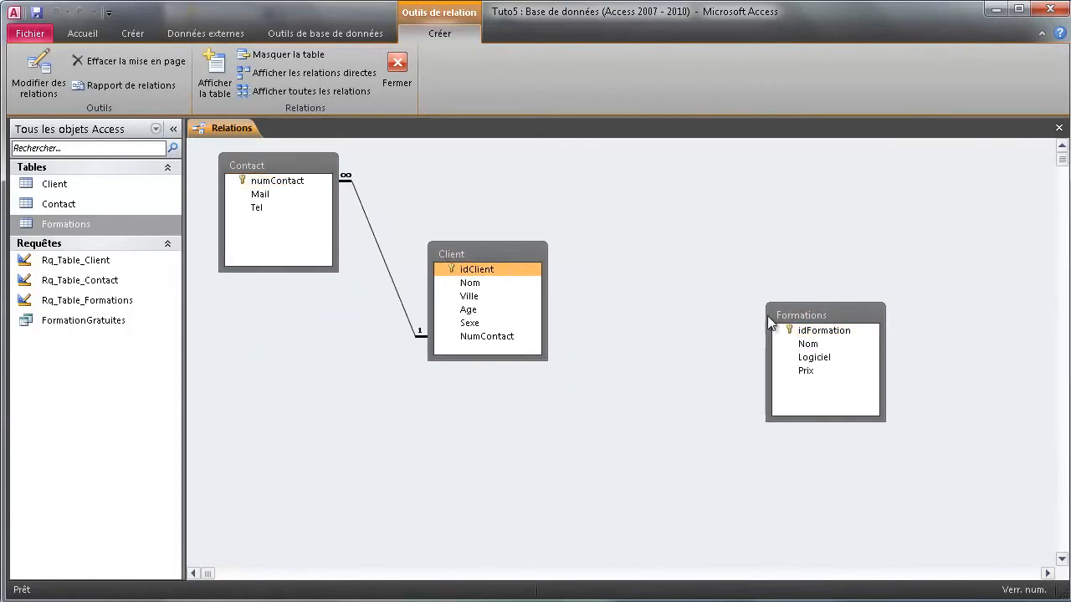
pyautogui.moveTo(810, 315); pyautogui.dragTo(768, 236)
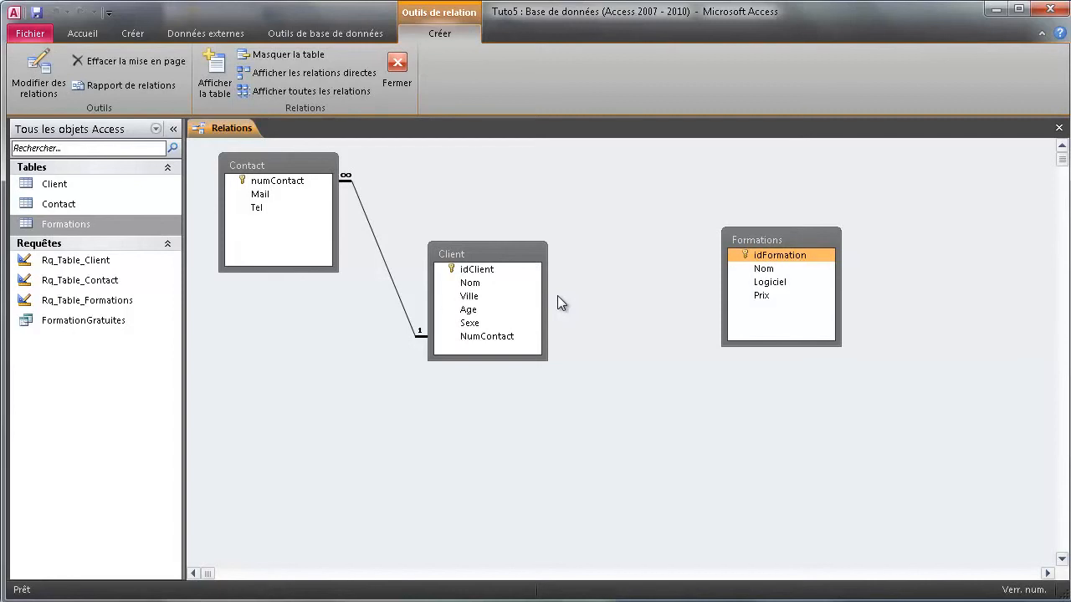
pyautogui.moveTo(767, 231); pyautogui.dragTo(804, 219)
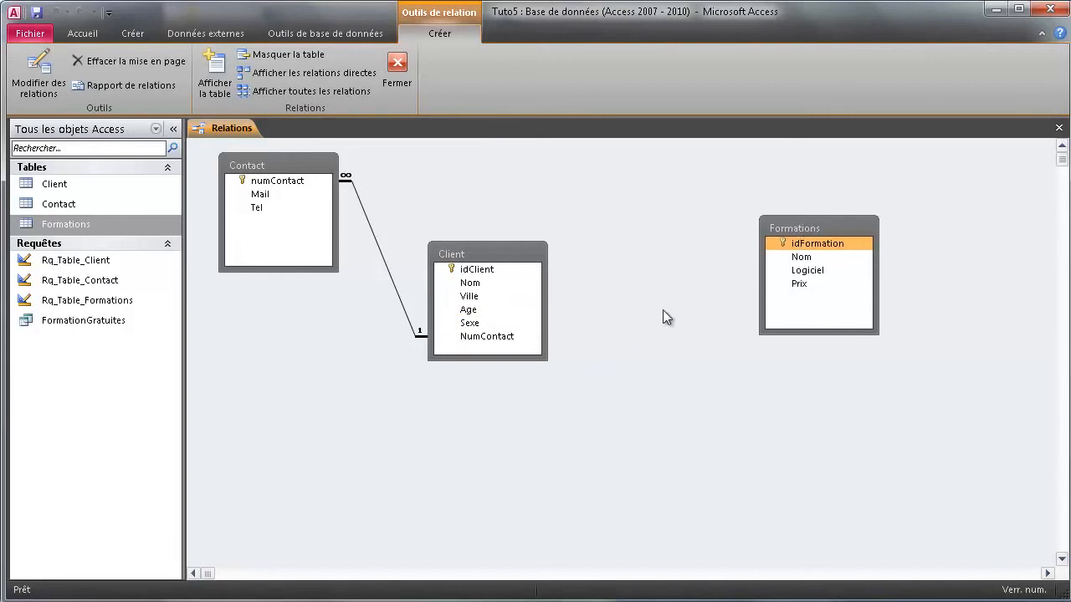
# - Create a new query without adding any table, show it in SQL view and clear the default SELECT statement
pyautogui.click(134, 33)
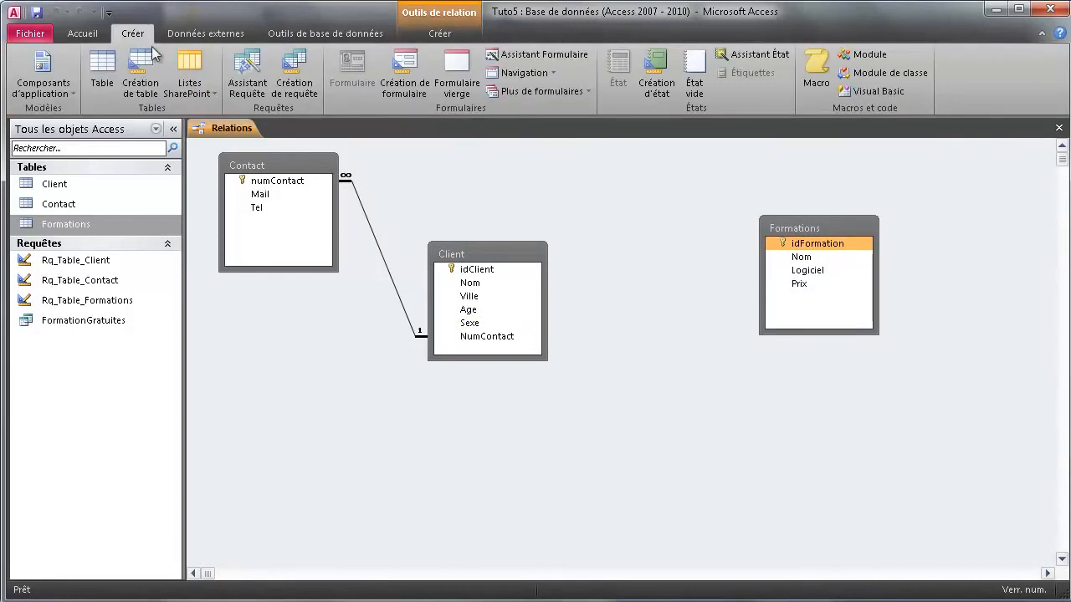
pyautogui.click(292, 85)
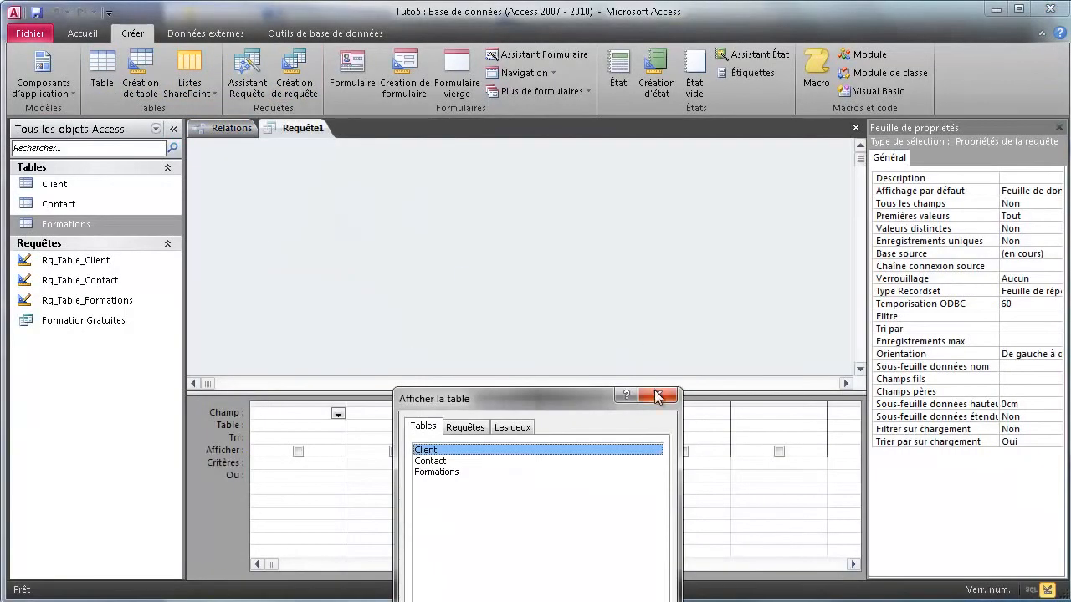
pyautogui.press('Escape')
pyautogui.click(38, 66)
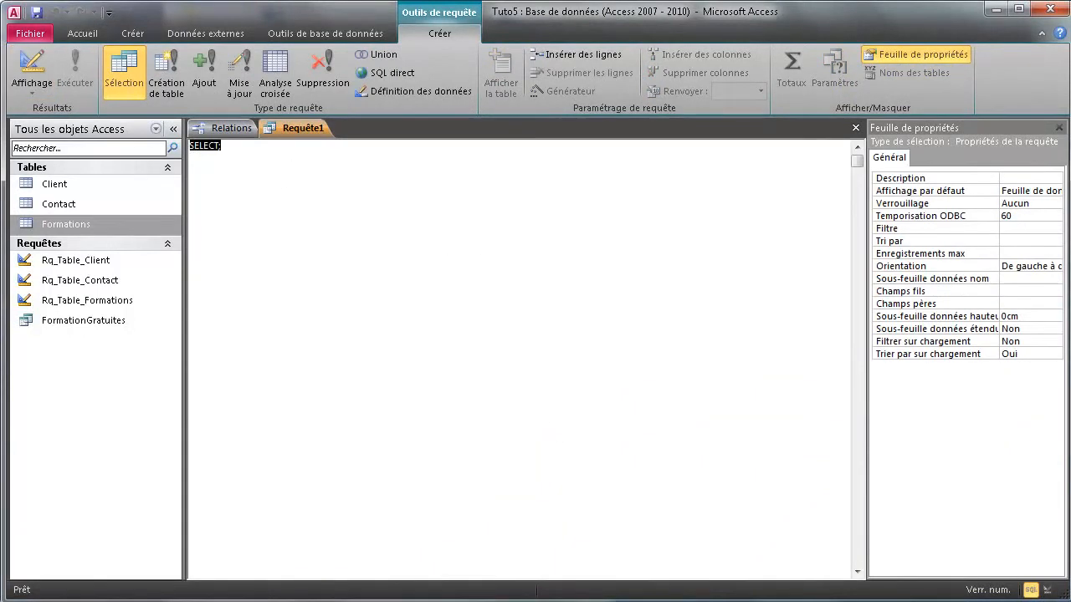
pyautogui.press('Delete')
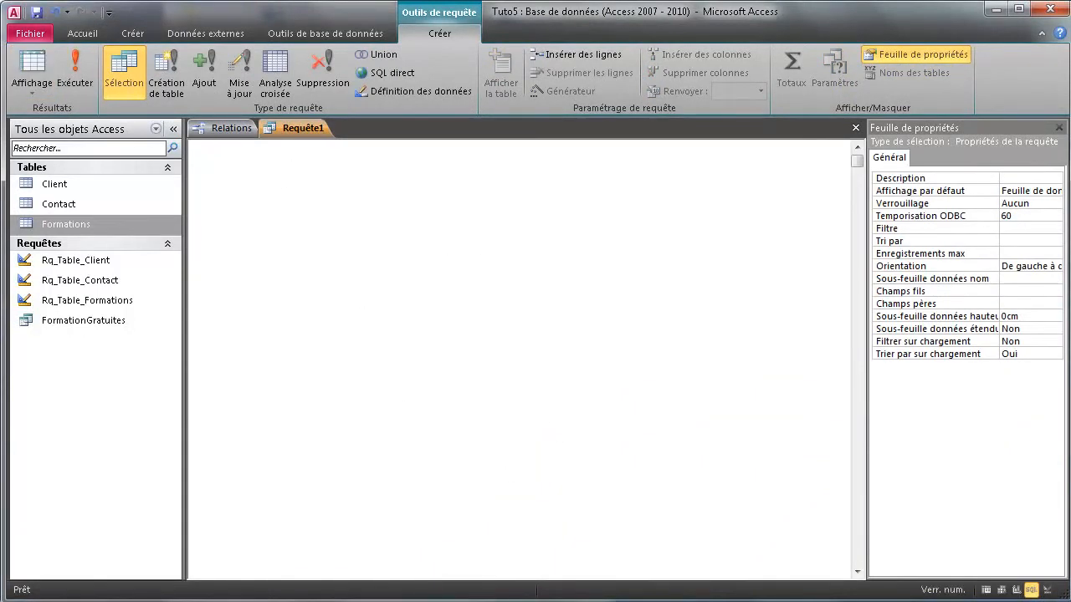
# - Switch to the Word document and replace the old query with CREATE TABLE Achat followed by parentheses on separate lines and a semicolon
pyautogui.hotkey('alt', 'Tab')
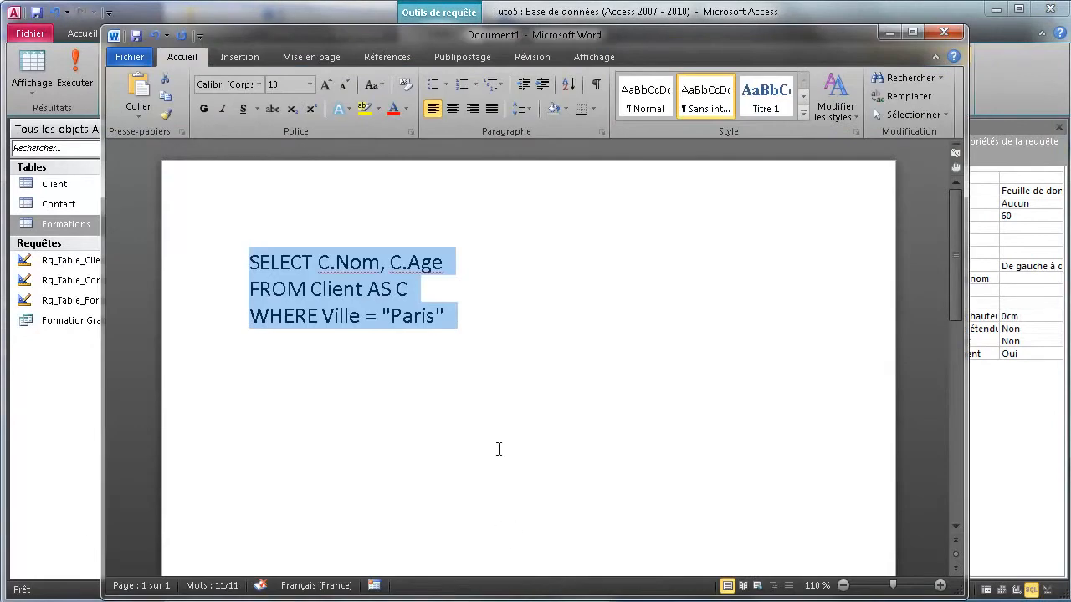
pyautogui.write('CREATE')
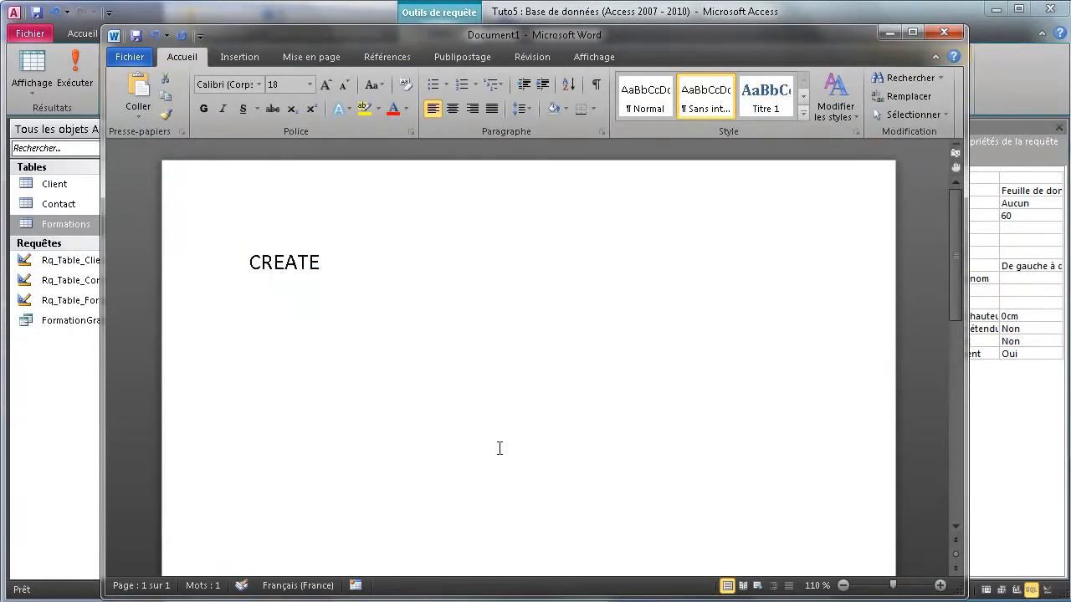
pyautogui.write(' TABLE Achat ')
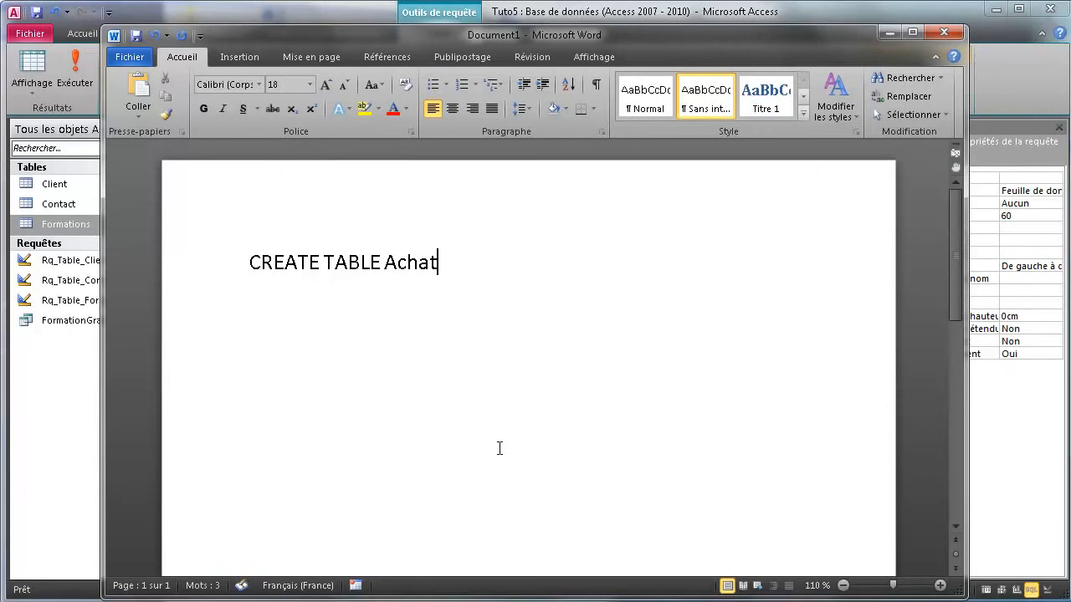
pyautogui.write('()')
pyautogui.press('Return')
pyautogui.press('Return')
pyautogui.press('End')
# - Switch to Access, open the Client and Formations tables and review their fields alongside the relationships layout
pyautogui.click(155, 17)
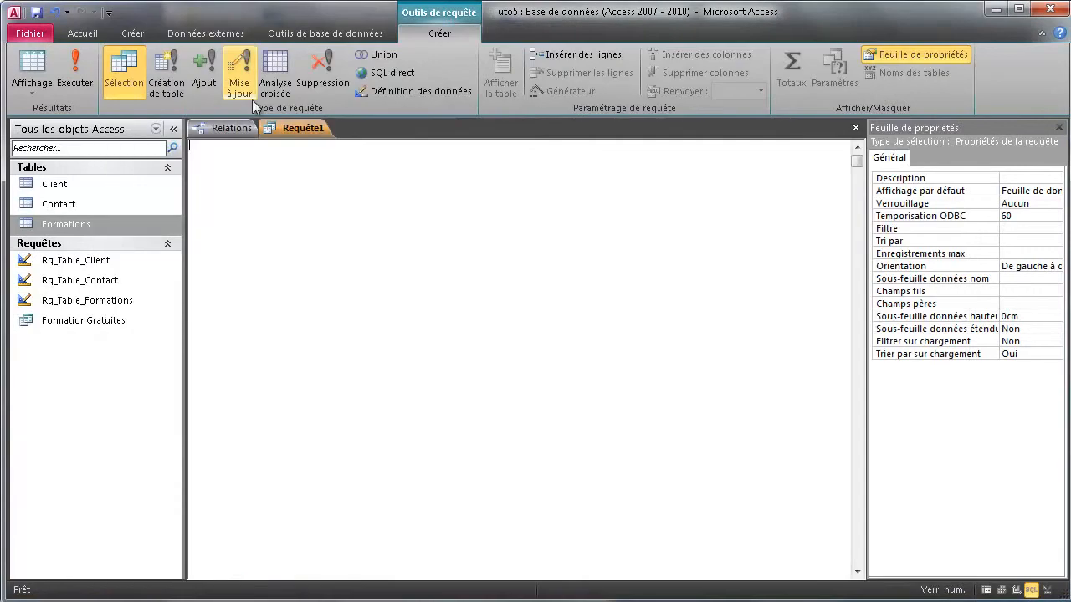
pyautogui.doubleClick(72, 187)
pyautogui.doubleClick(76, 217)
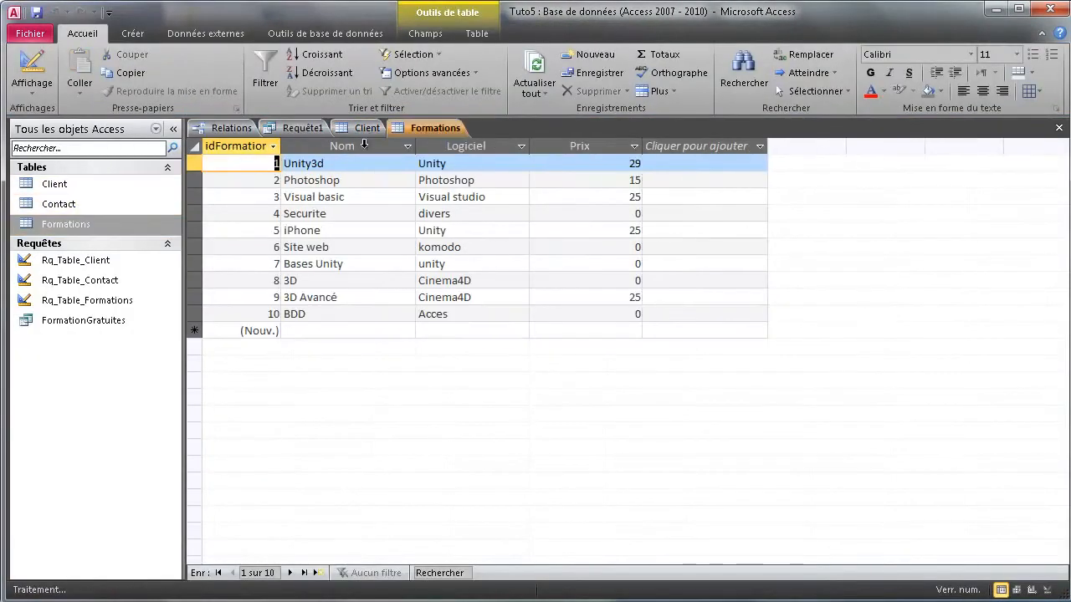
pyautogui.click(239, 130)
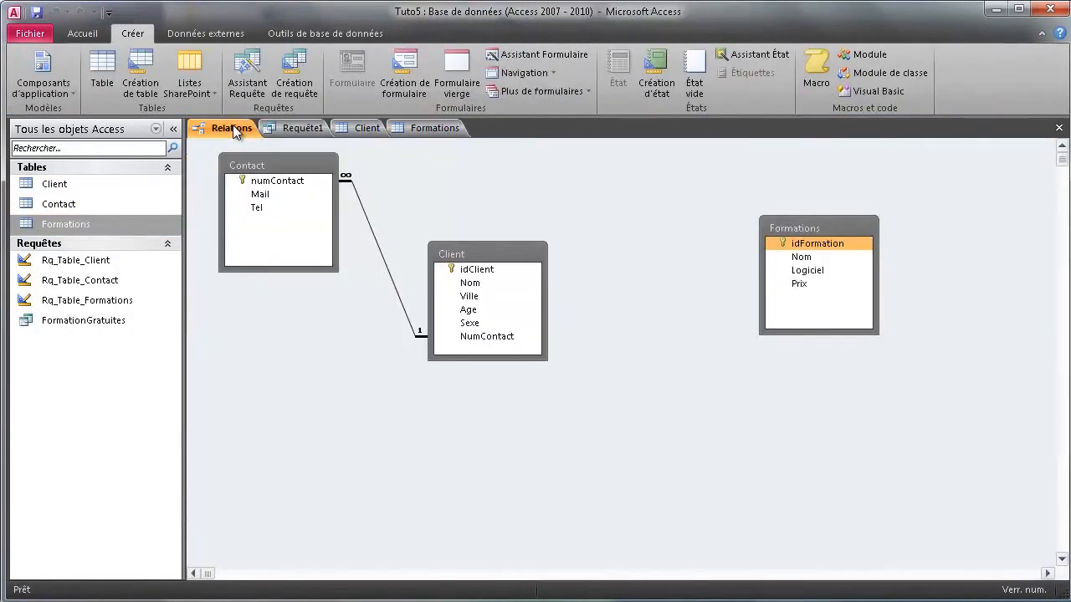
pyautogui.click(294, 130)
pyautogui.click(355, 128)
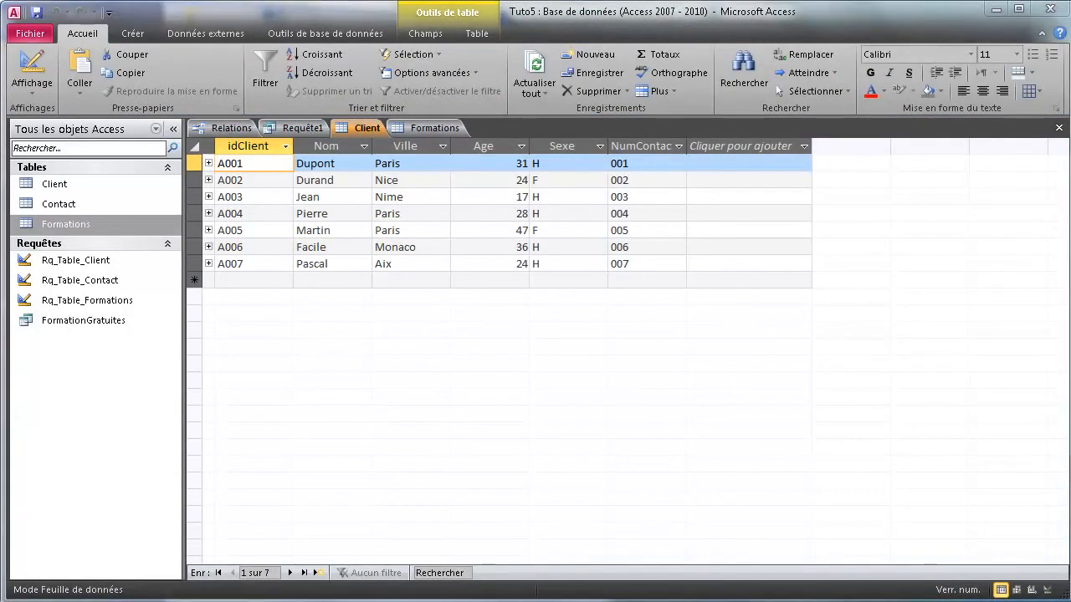
# - Switch to Word and list the fields idFormation and idClient on separate lines inside the parentheses of CREATE TABLE Achat
pyautogui.hotkey('alt', 'Tab')
pyautogui.write('id')
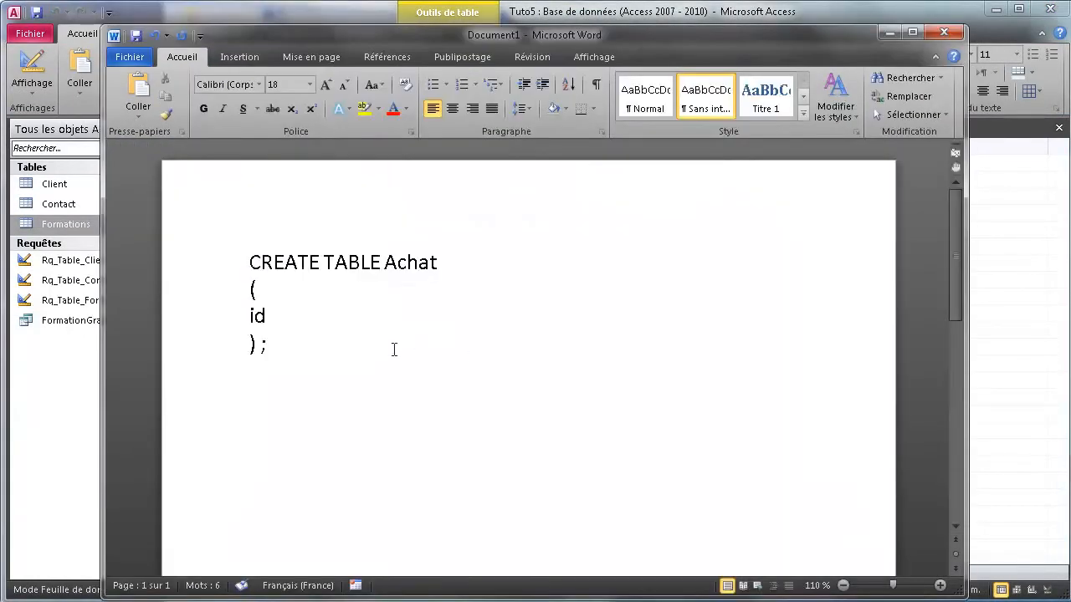
pyautogui.write('Formation')
pyautogui.press('Return')
pyautogui.write('id')
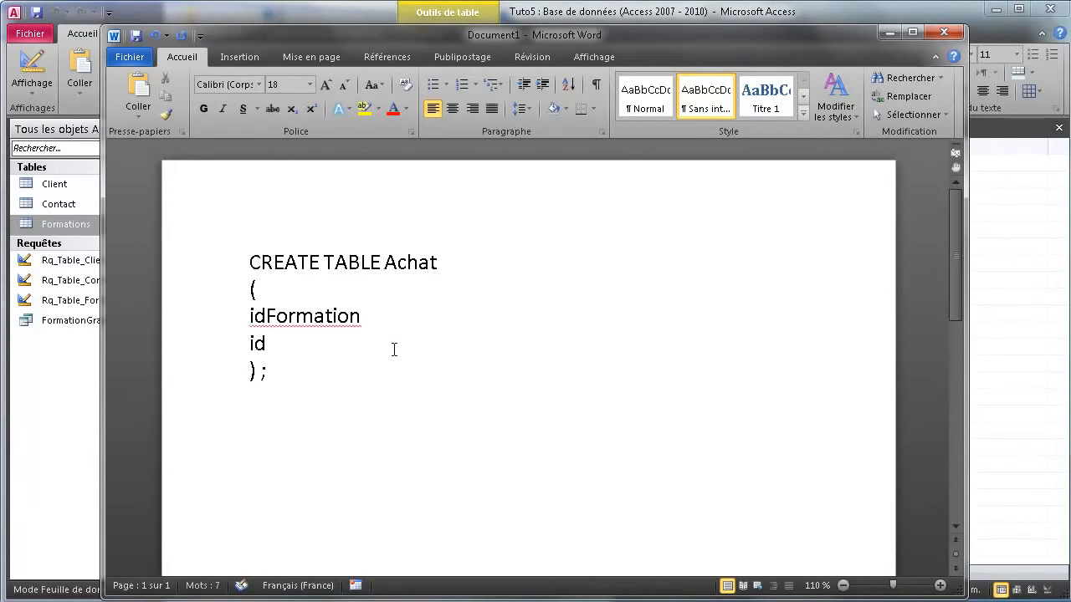
pyautogui.write('Client')
# - Check the idClient values in the Client table and declare idClient as CHAR(4) in the Word statement
pyautogui.moveTo(371, 33); pyautogui.dragTo(640, 30)
pyautogui.click(288, 358)
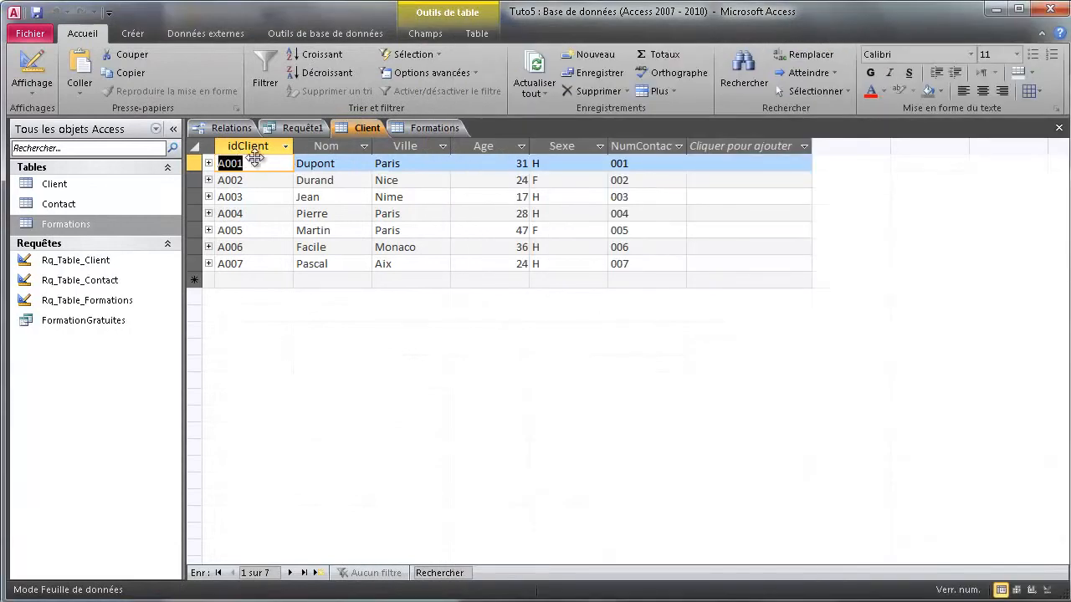
pyautogui.hotkey('alt', 'Tab')
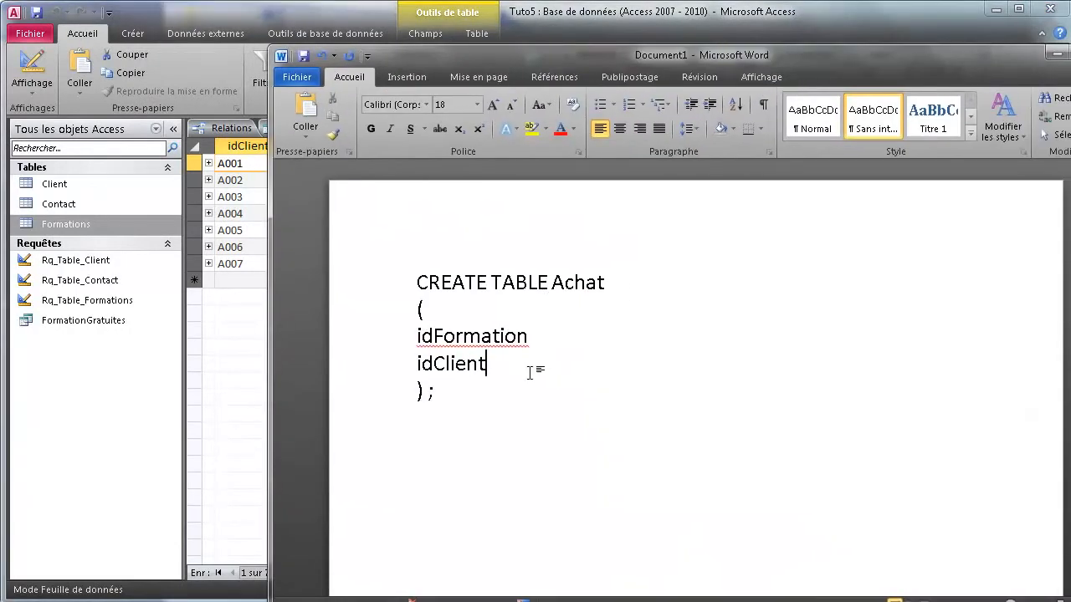
pyautogui.write('CHAR(')
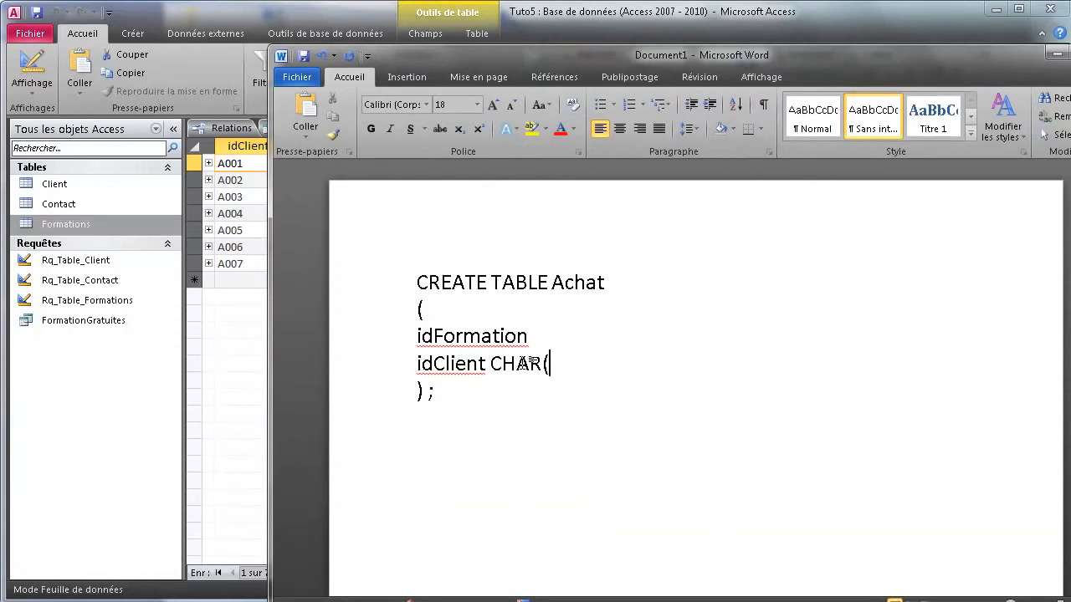
pyautogui.write('4)')
# - Check the idFormation values in the Formations table and declare idFormation as COUNTER, with a trailing comma, in the Word statement
pyautogui.click(552, 336)
pyautogui.click(261, 337)
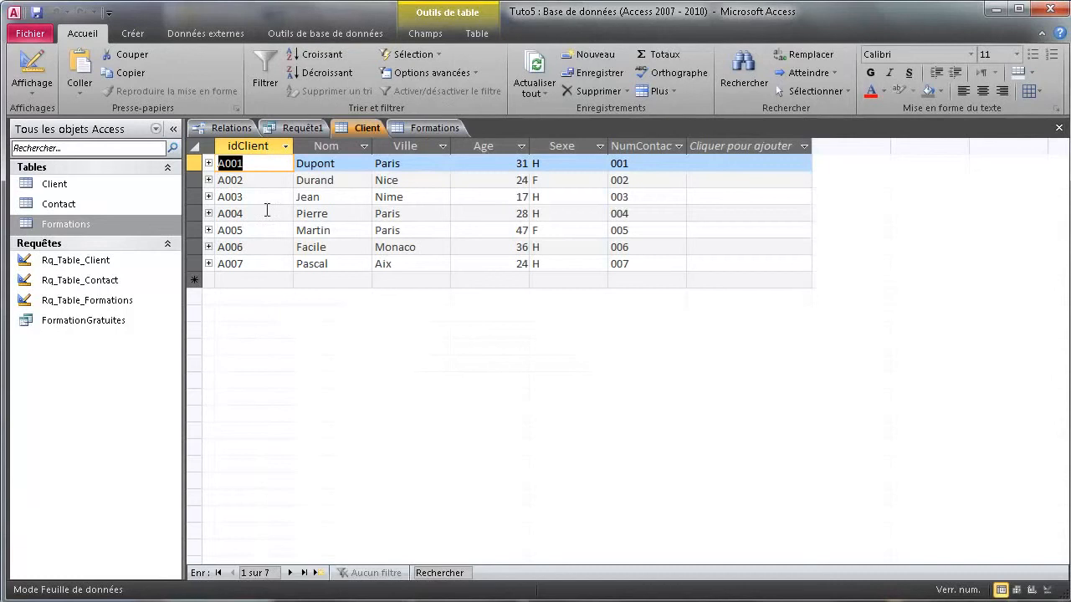
pyautogui.click(428, 128)
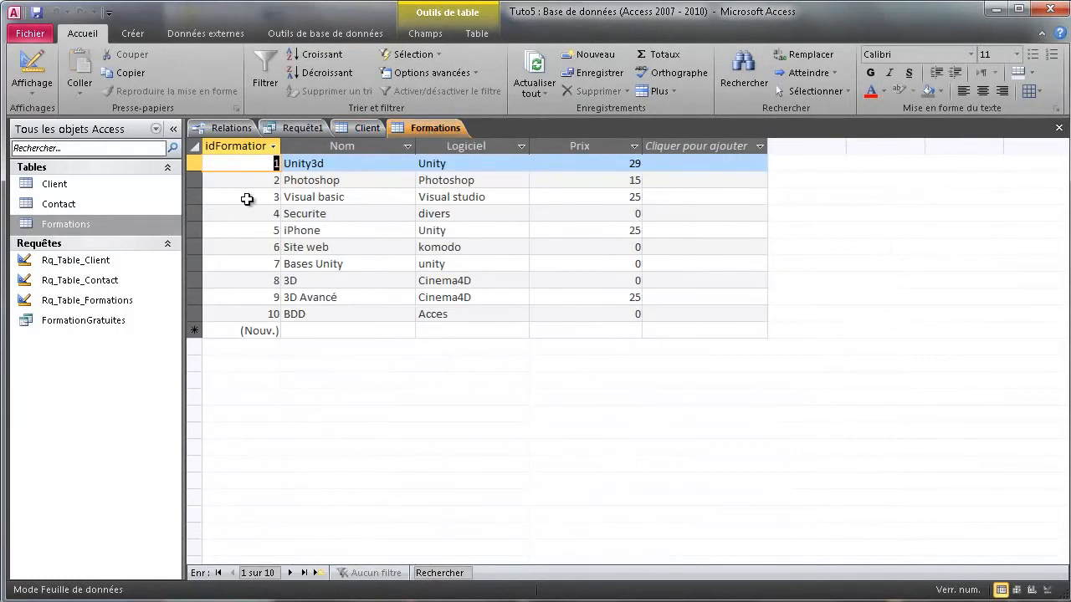
pyautogui.click(962, 601)
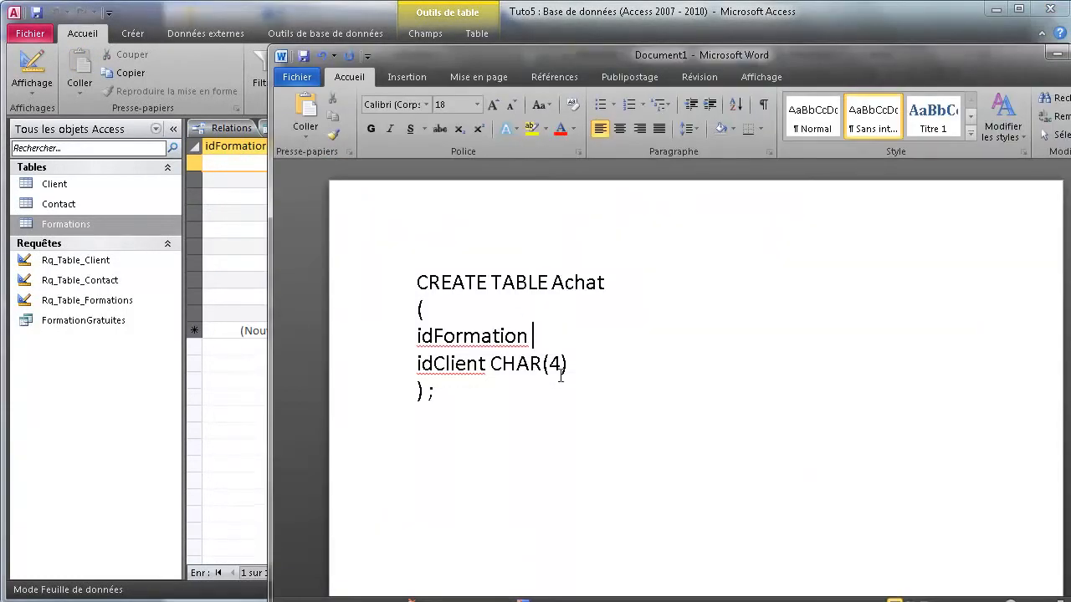
pyautogui.write('OUNTE')
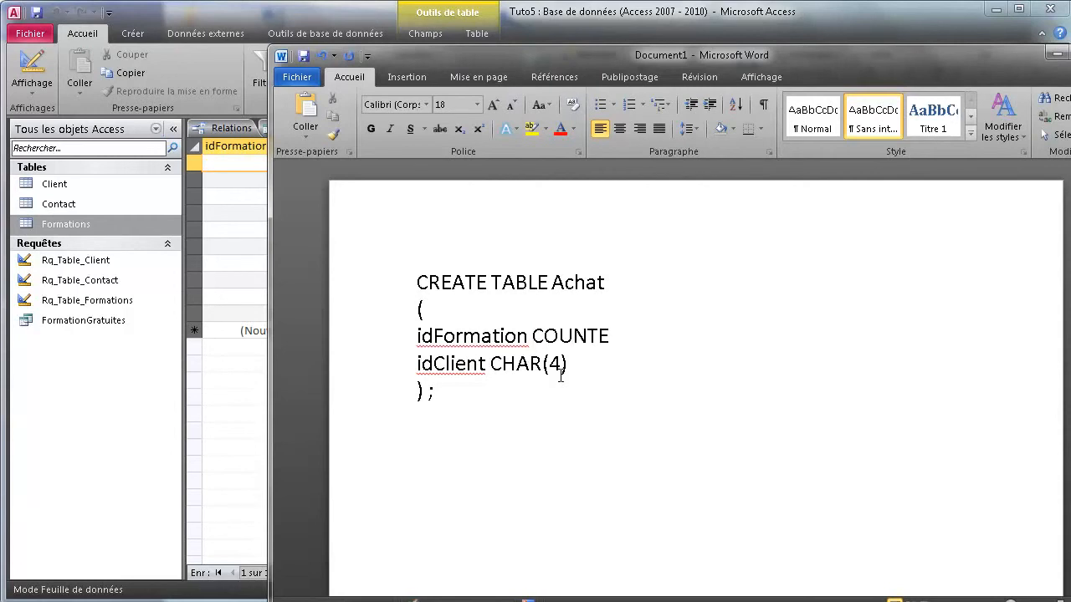
pyautogui.write('R,')
# - End the idClient line with a comma and add the line PRIMARY KEY(idFormation,idClient), below it
pyautogui.click(598, 364)
pyautogui.write(', ')
pyautogui.write('PR')
pyautogui.write('IMARY')
pyautogui.write(' K')
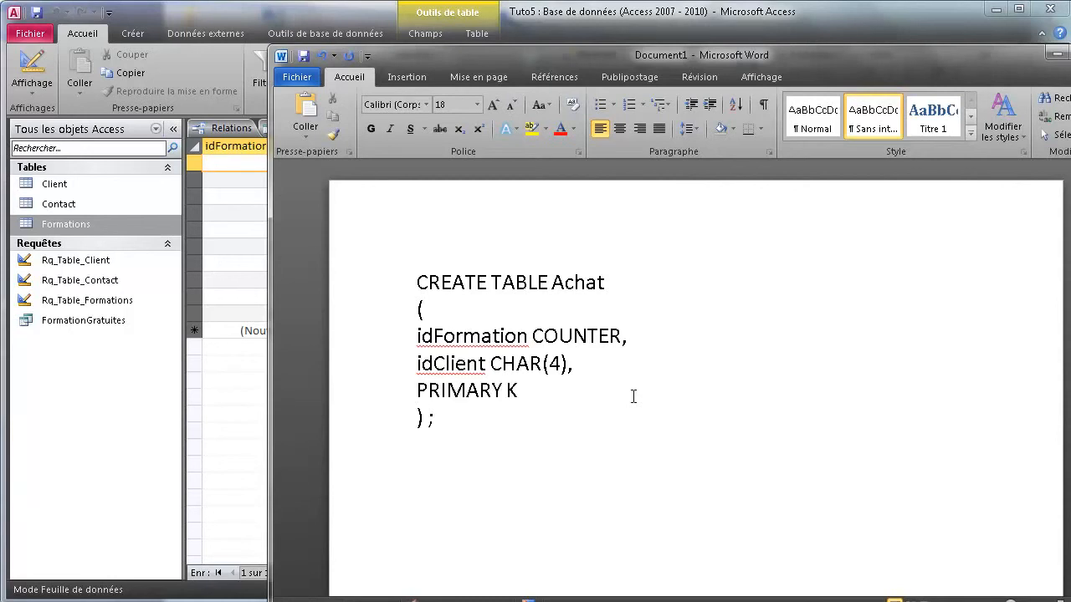
pyautogui.write('EY(')
pyautogui.moveTo(578, 363); pyautogui.dragTo(432, 344)
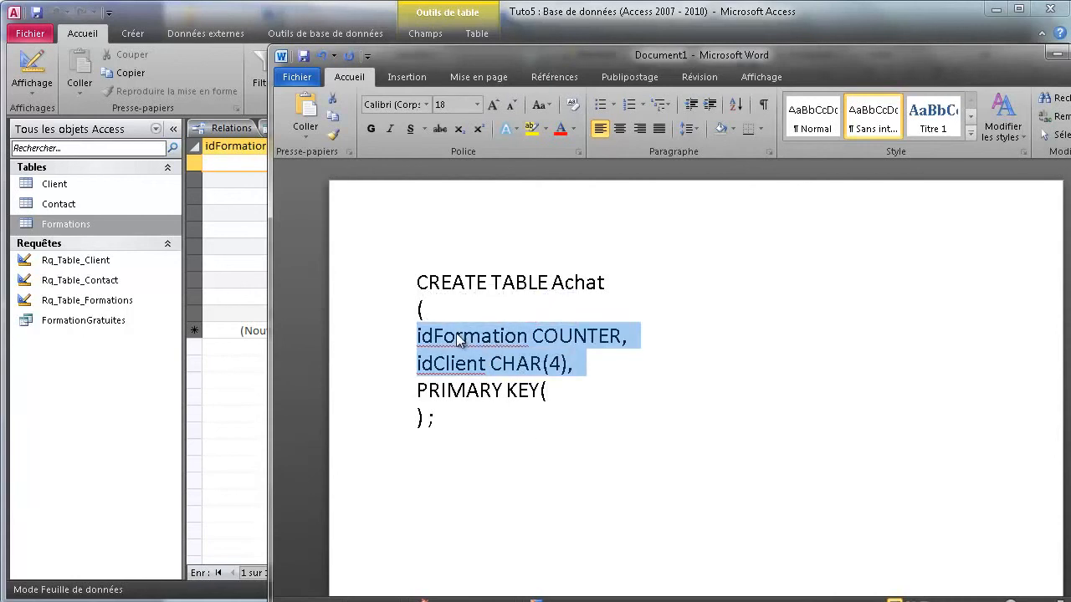
pyautogui.click(585, 396)
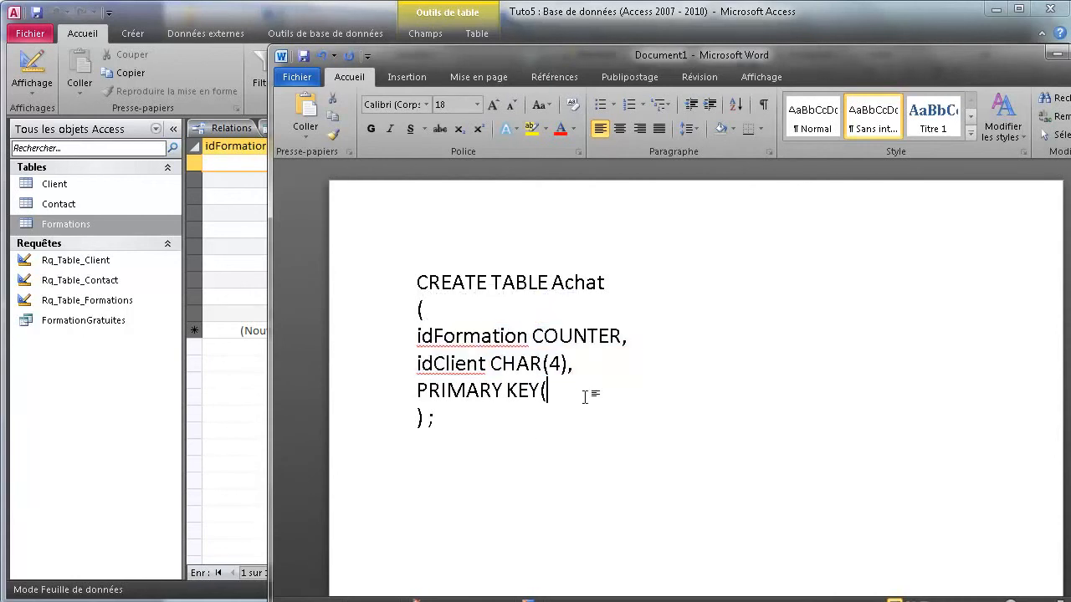
pyautogui.write('idFormation,idClient),')
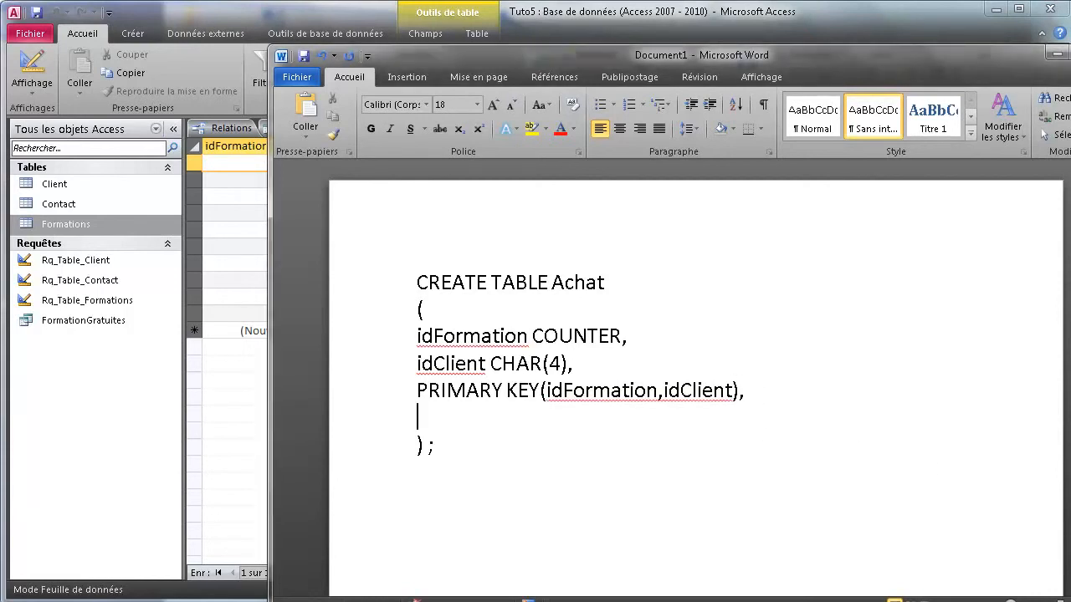
# - Add the clause FOREIGN KEY(idFormation) REFERENCES Formations below the primary key line
pyautogui.moveTo(988, 54); pyautogui.dragTo(913, 46)
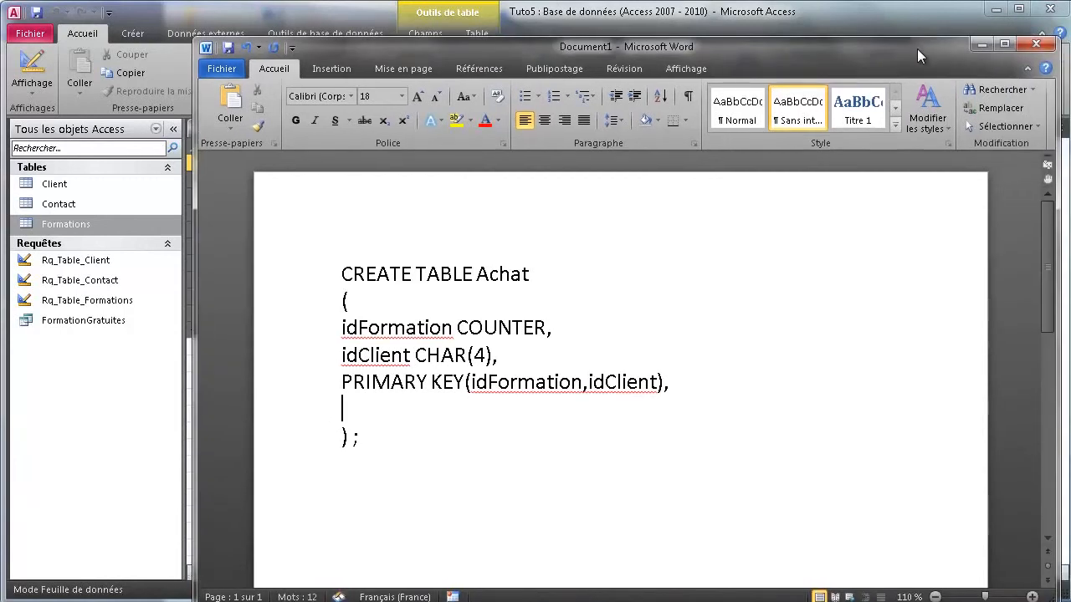
pyautogui.write('FOREI')
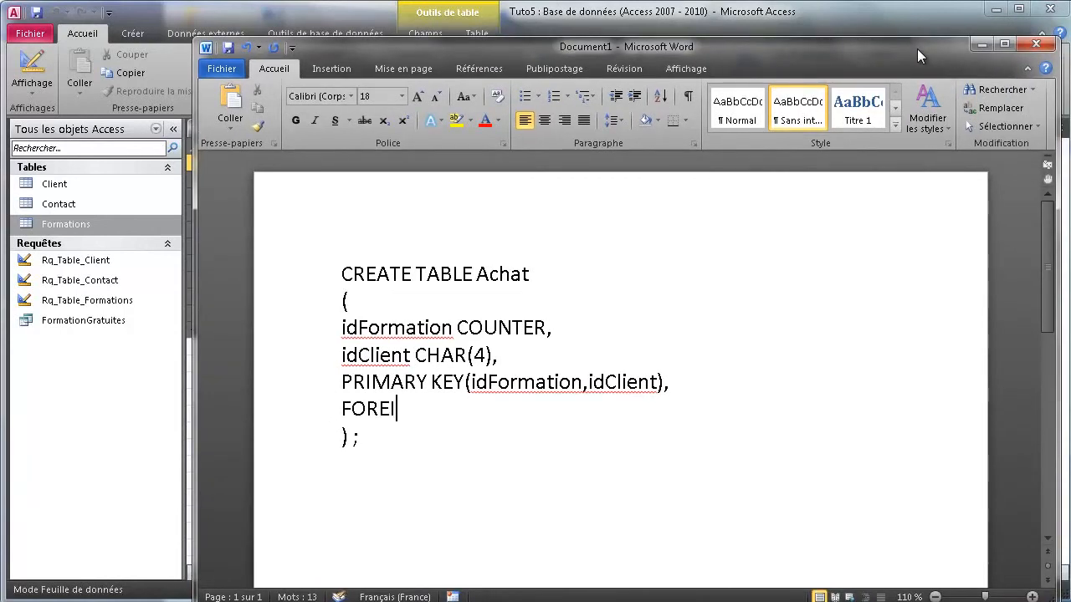
pyautogui.write('GN KEY(')
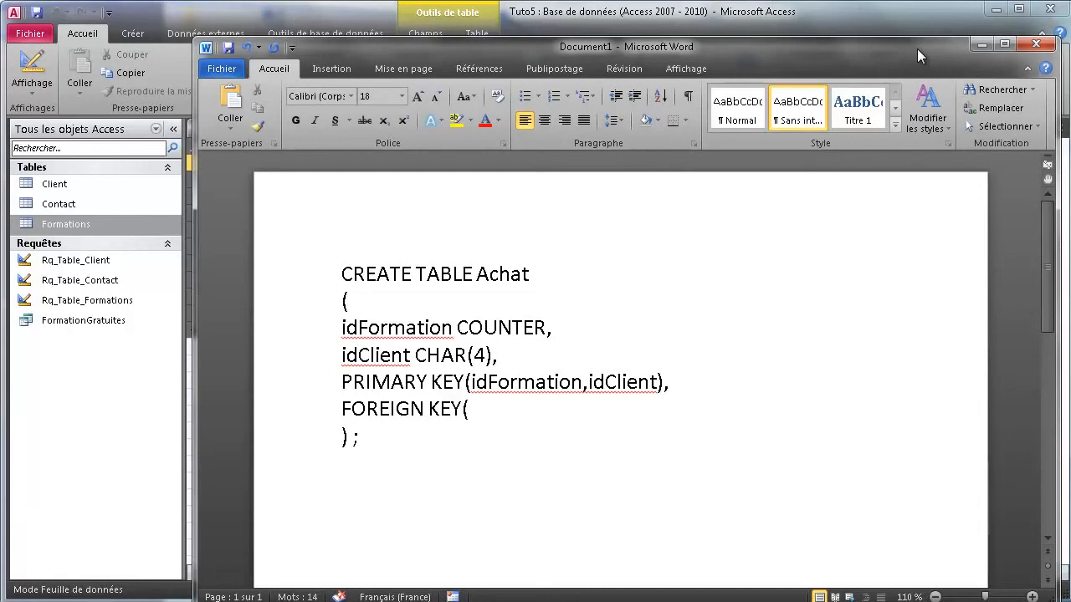
pyautogui.write('idFormation)')
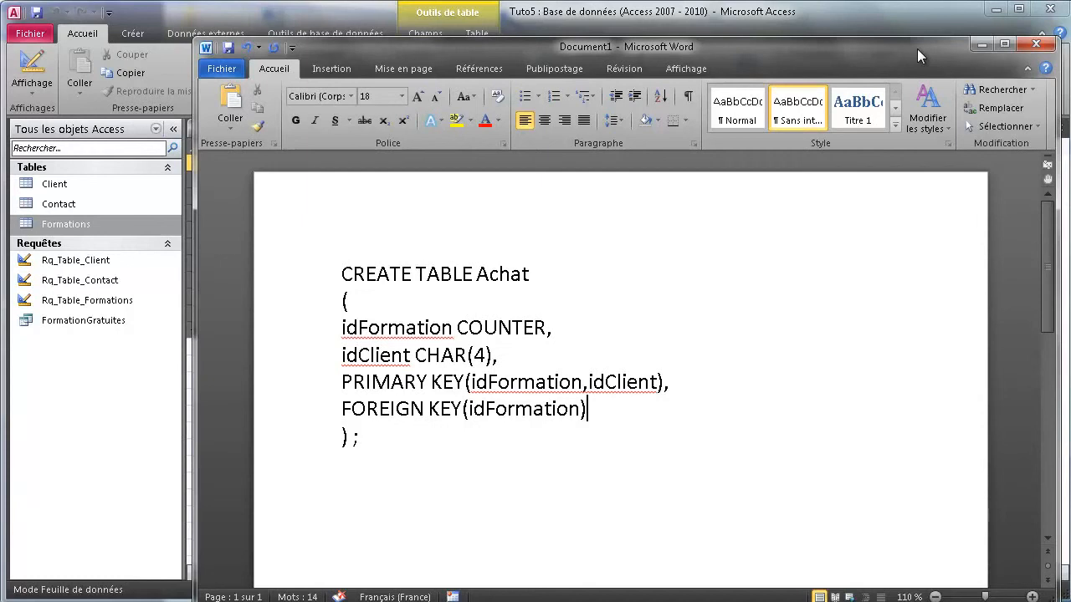
pyautogui.write(' REFERENCES')
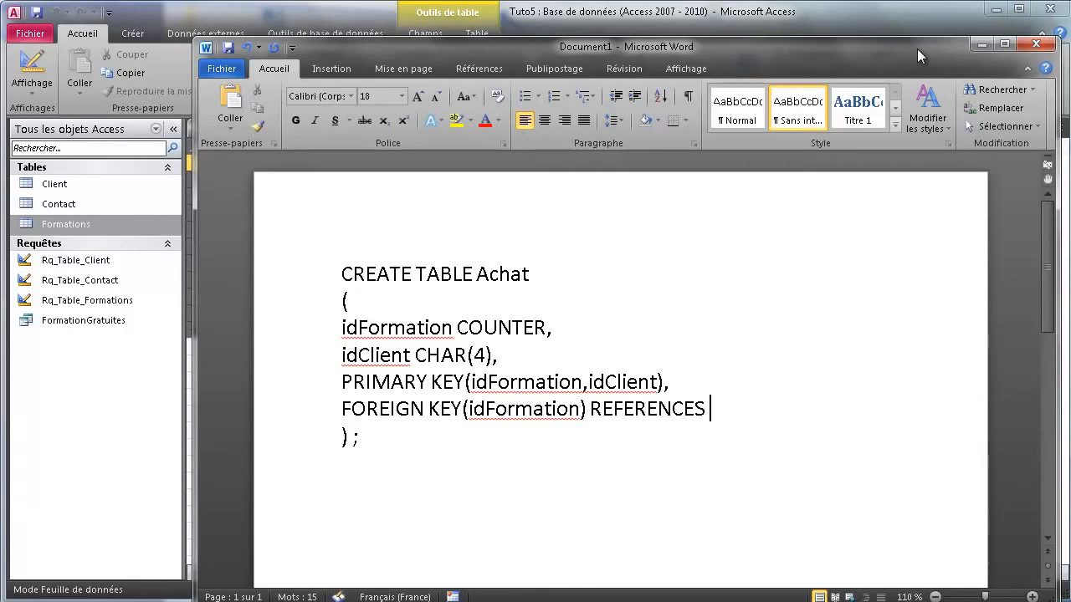
pyautogui.write(' Formations')
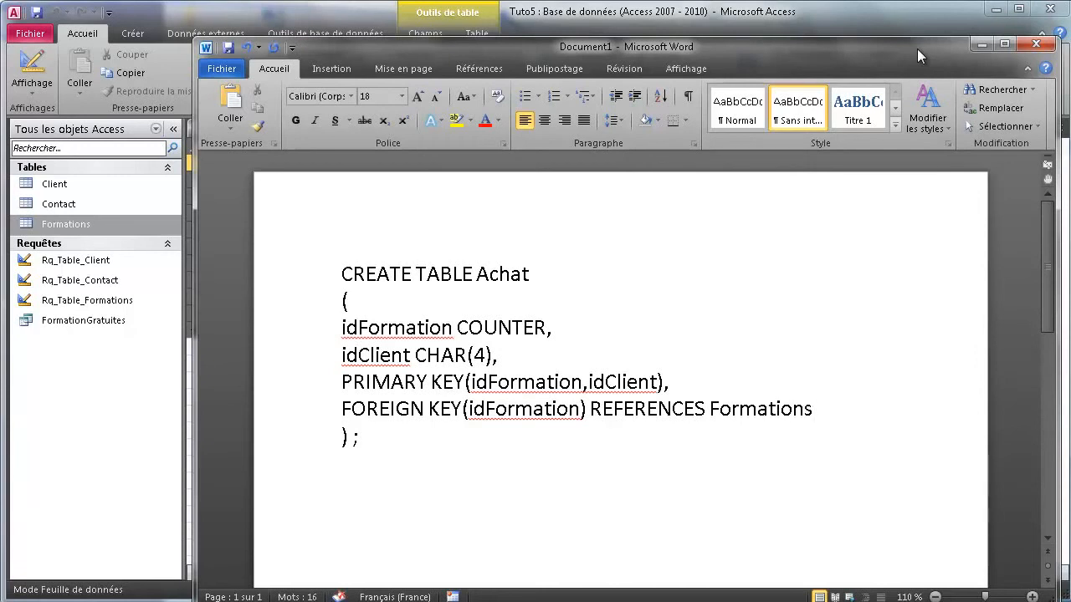
# - Complete the foreign key clause with (idFormation) after Formations and set the whole statement's font size to 16
pyautogui.write('(idFormation)')
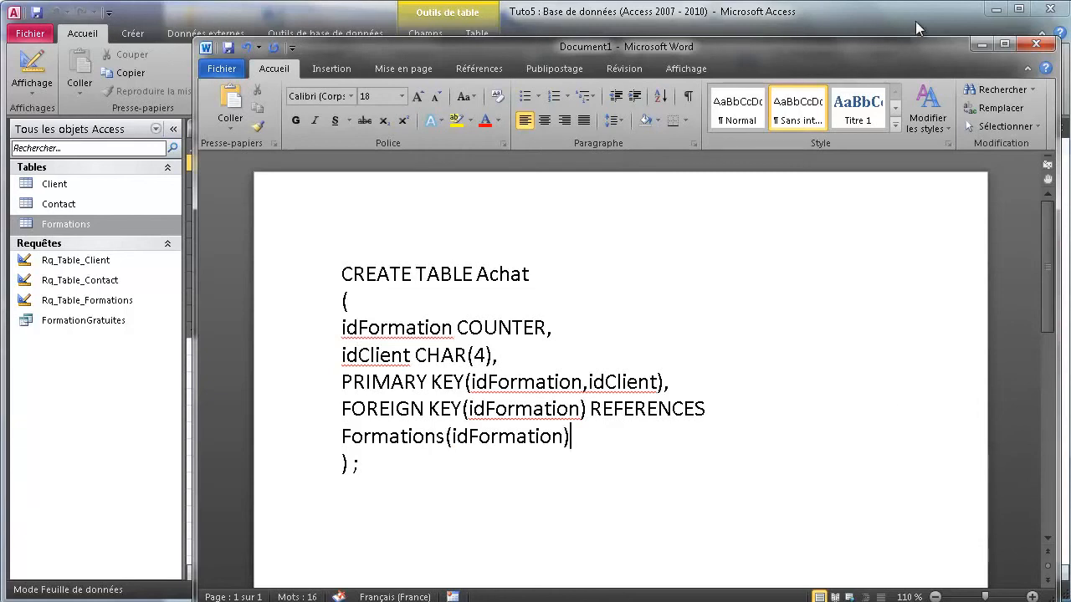
pyautogui.hotkey('ctrl', 'a')
pyautogui.click(401, 97)
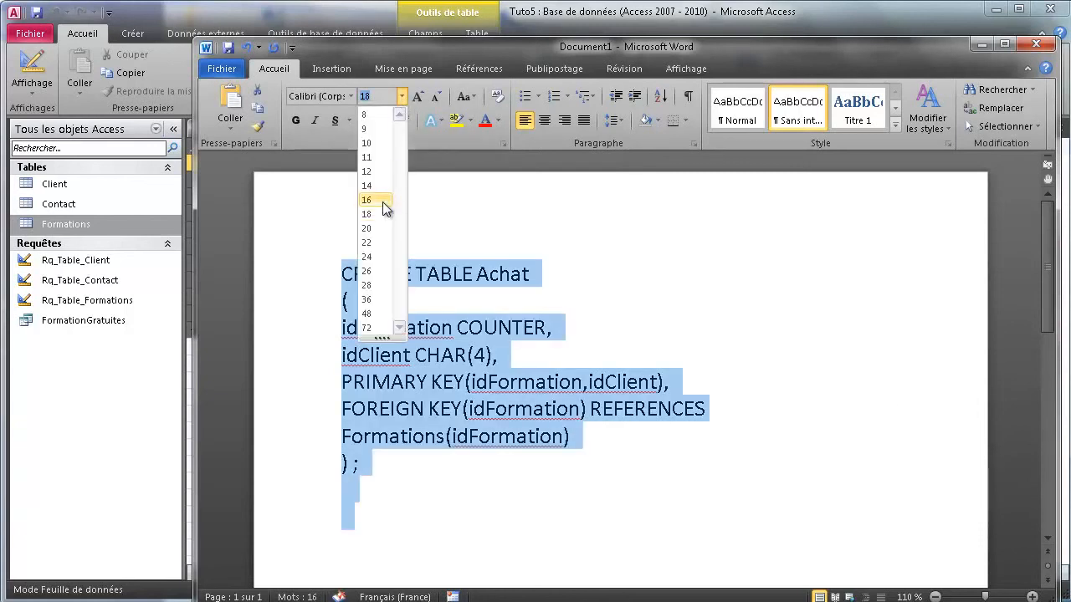
pyautogui.click(383, 203)
pyautogui.click(808, 443)
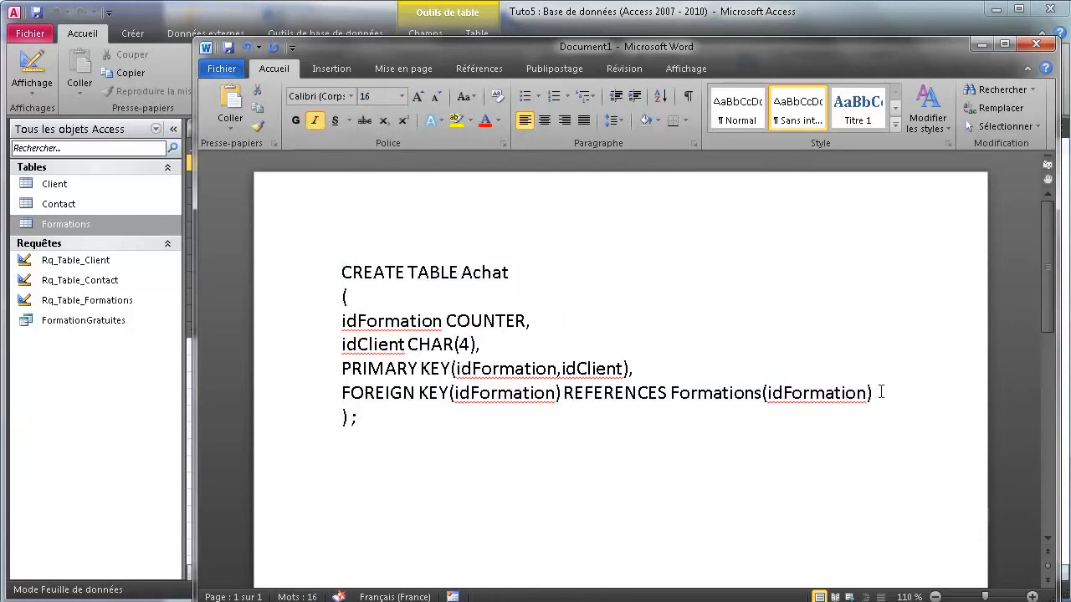
# - End the FOREIGN KEY(idFormation) line with a comma and place a copy of the clause on the line below
pyautogui.click(875, 393)
pyautogui.moveTo(875, 393); pyautogui.dragTo(343, 393)
pyautogui.hotkey('ctrl', 'c')
pyautogui.click(902, 393)
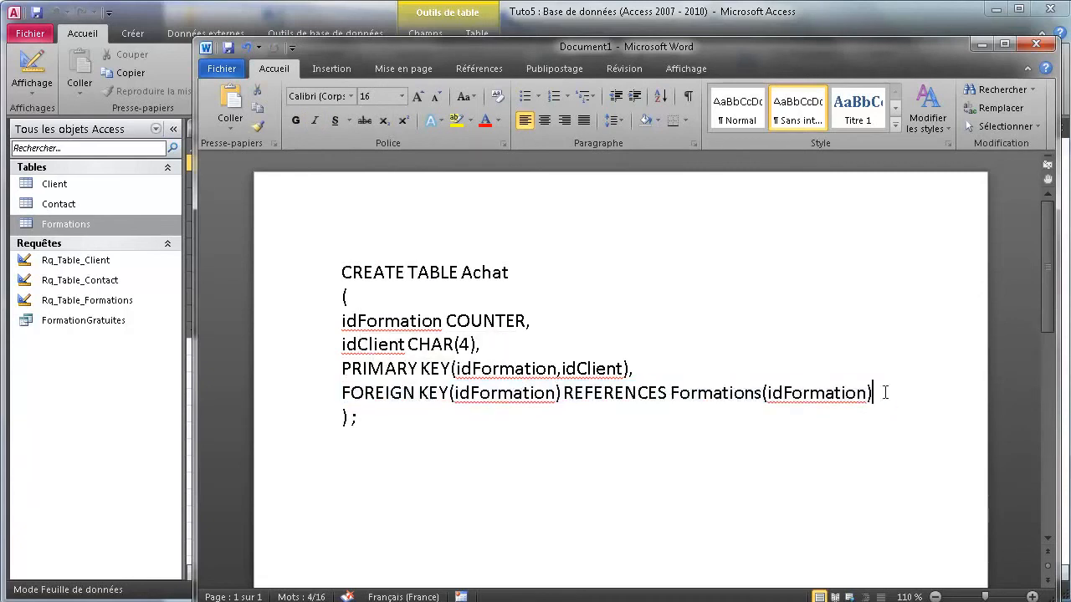
pyautogui.hotkey('ctrl', 'v')
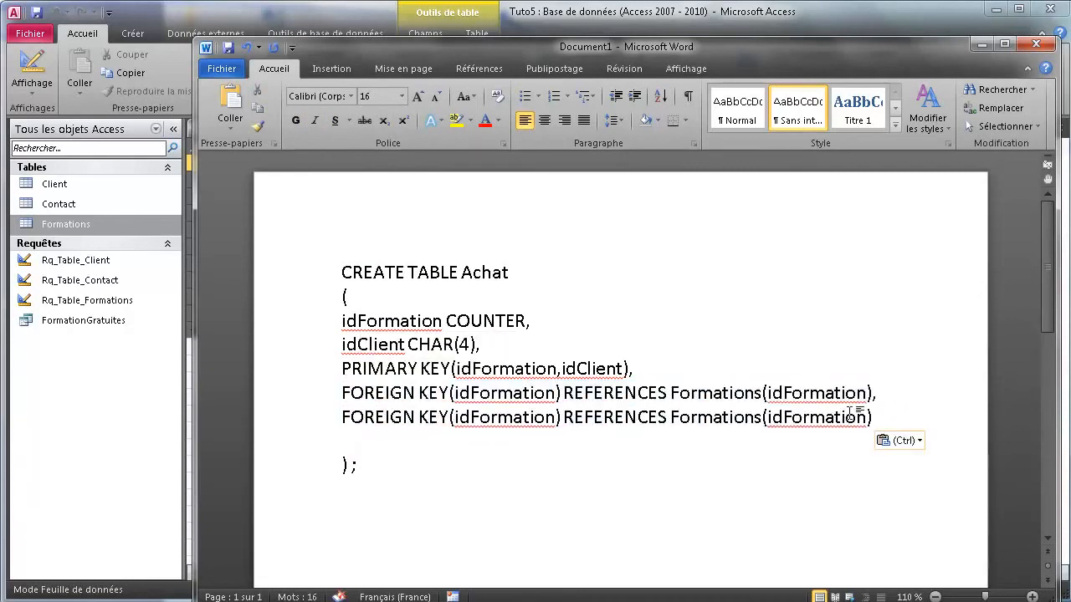
# - Change the copied clause to FOREIGN KEY(idClient) REFERENCES Client(idClient) and remove the empty line below it
pyautogui.moveTo(556, 421); pyautogui.dragTo(471, 423)
pyautogui.write('Client')
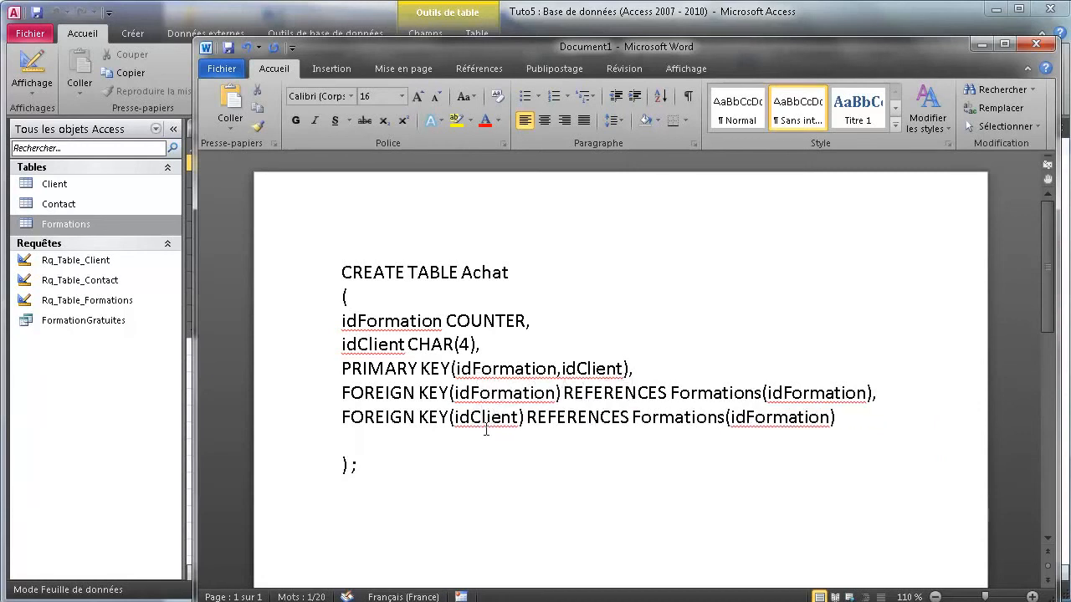
pyautogui.moveTo(632, 416); pyautogui.dragTo(746, 432)
pyautogui.write('Cliet')
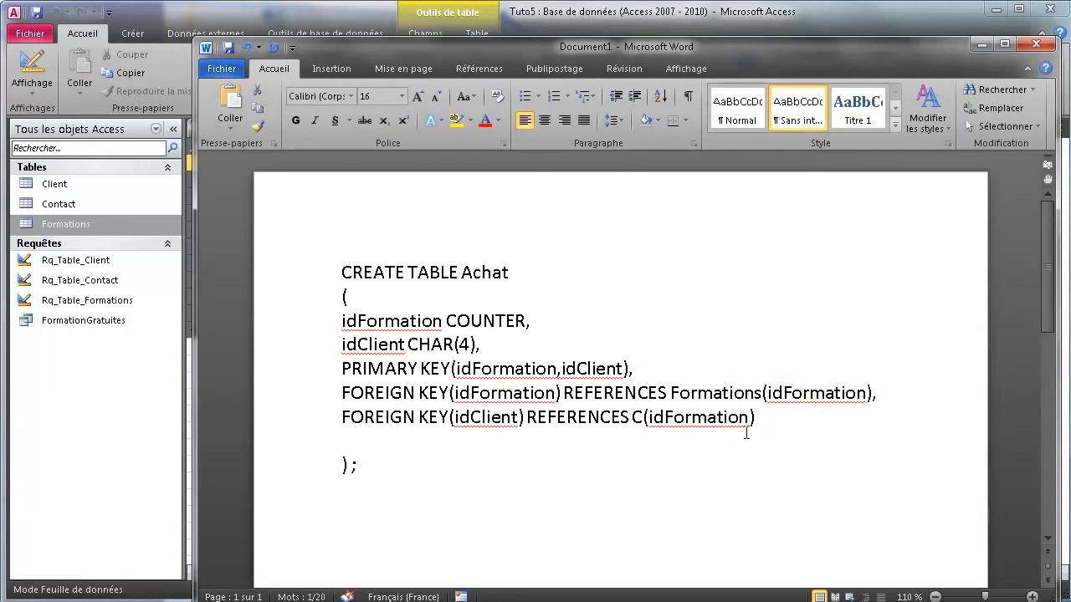
pyautogui.press('BackSpace')
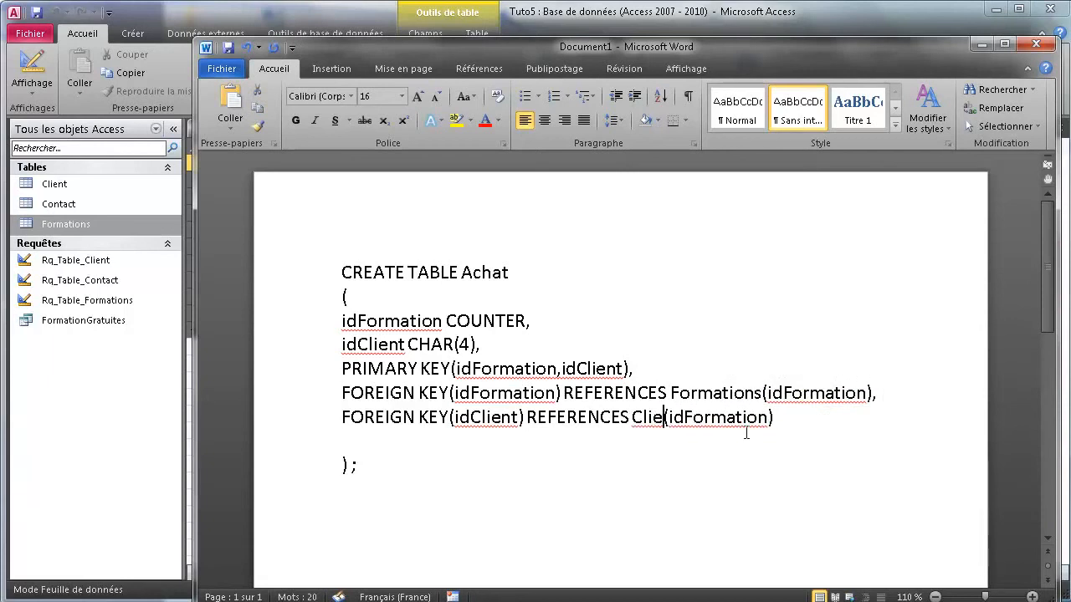
pyautogui.write('nt')
pyautogui.moveTo(702, 416); pyautogui.dragTo(786, 420)
pyautogui.write('Client')
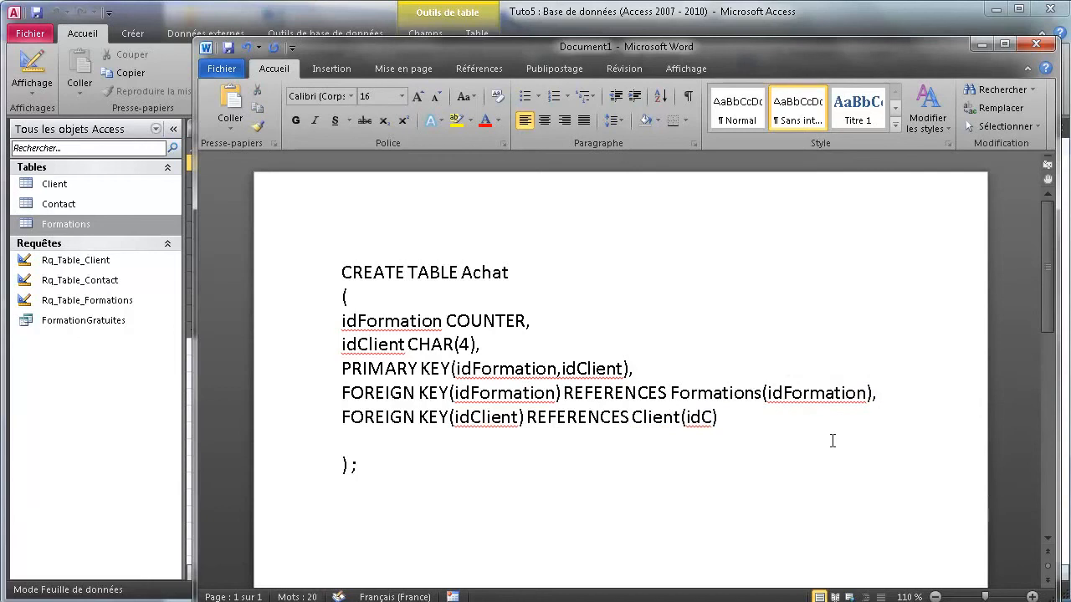
pyautogui.click(368, 445)
pyautogui.press('Delete')
# - Copy the whole CREATE TABLE Achat statement into Requête1 in Access and try to run the query
pyautogui.moveTo(376, 456); pyautogui.dragTo(323, 285)
pyautogui.hotkey('ctrl', 'c')
pyautogui.click(339, 18)
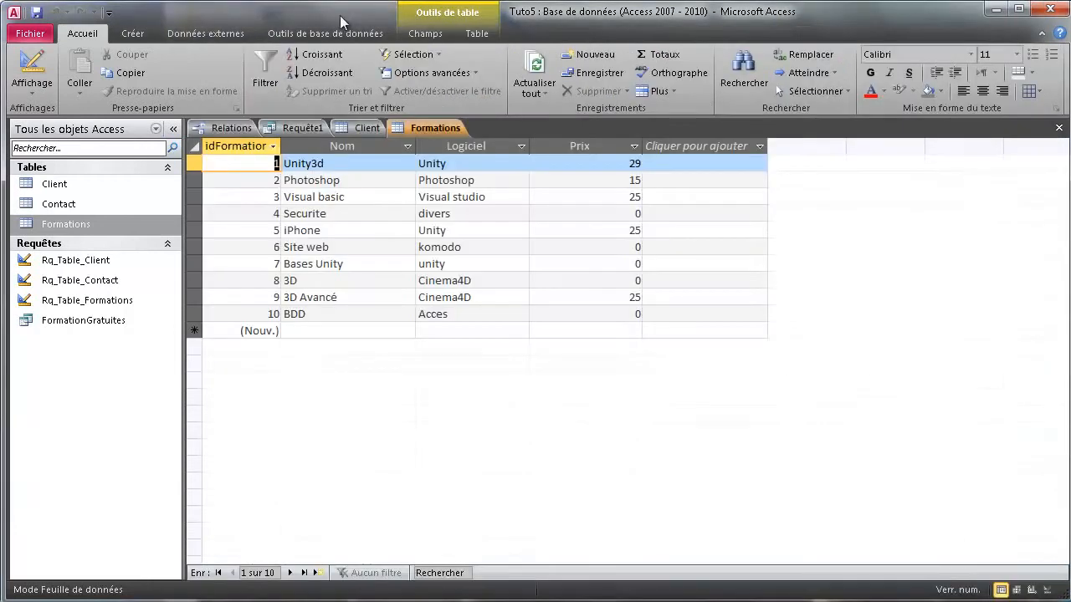
pyautogui.click(297, 128)
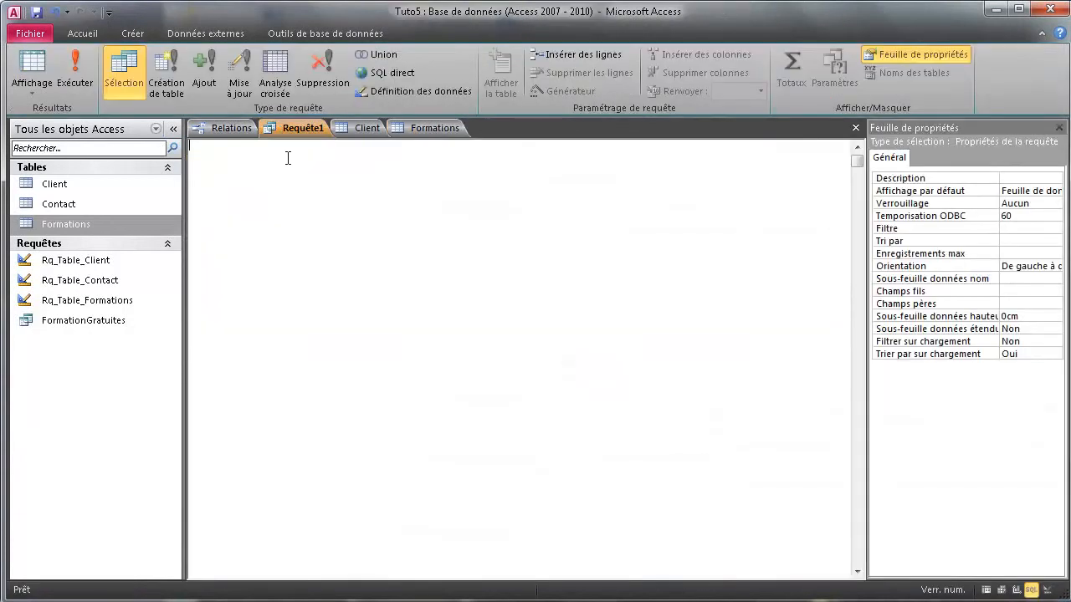
pyautogui.hotkey('ctrl', 'v')
pyautogui.click(75, 77)
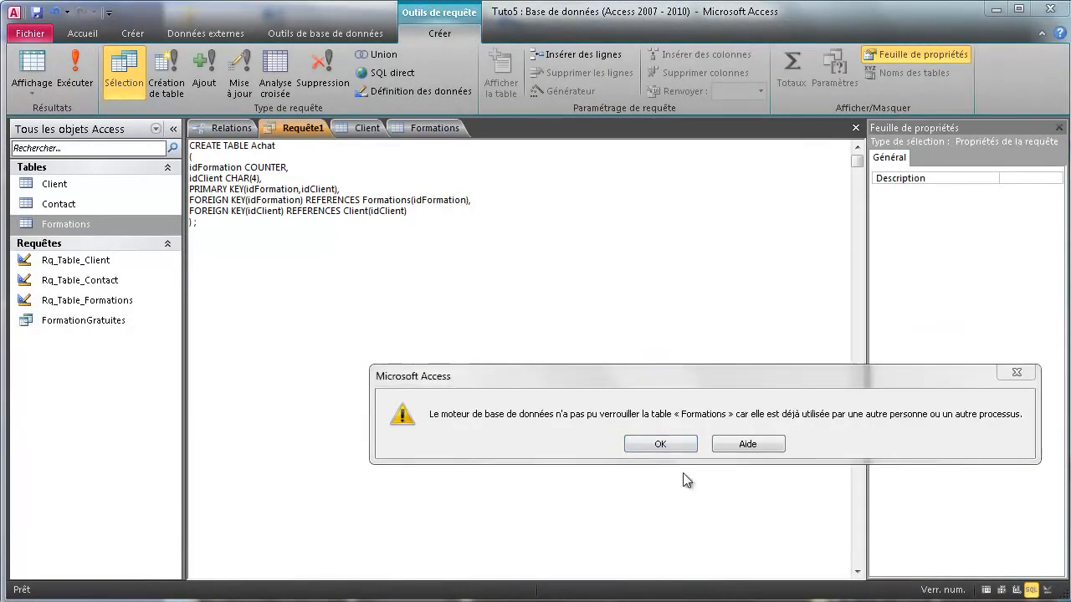
pyautogui.click(660, 446)
# - Close the open Formations and Client tables and the Relations diagram, and run the Requête1 query again
pyautogui.rightClick(418, 128)
pyautogui.click(456, 153)
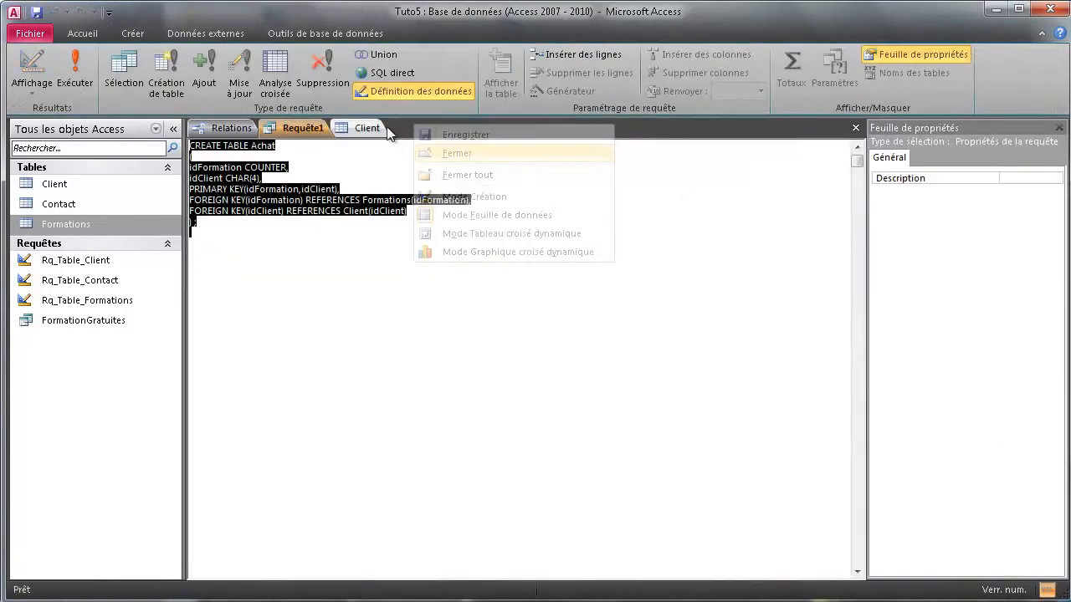
pyautogui.rightClick(369, 128)
pyautogui.click(393, 151)
pyautogui.rightClick(227, 128)
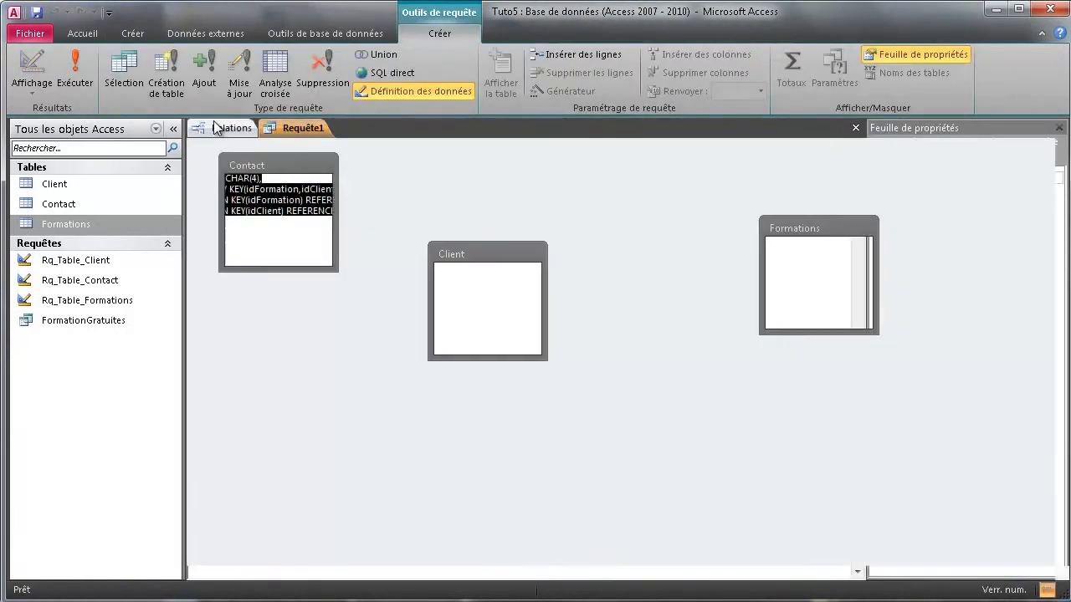
pyautogui.click(251, 153)
pyautogui.click(703, 445)
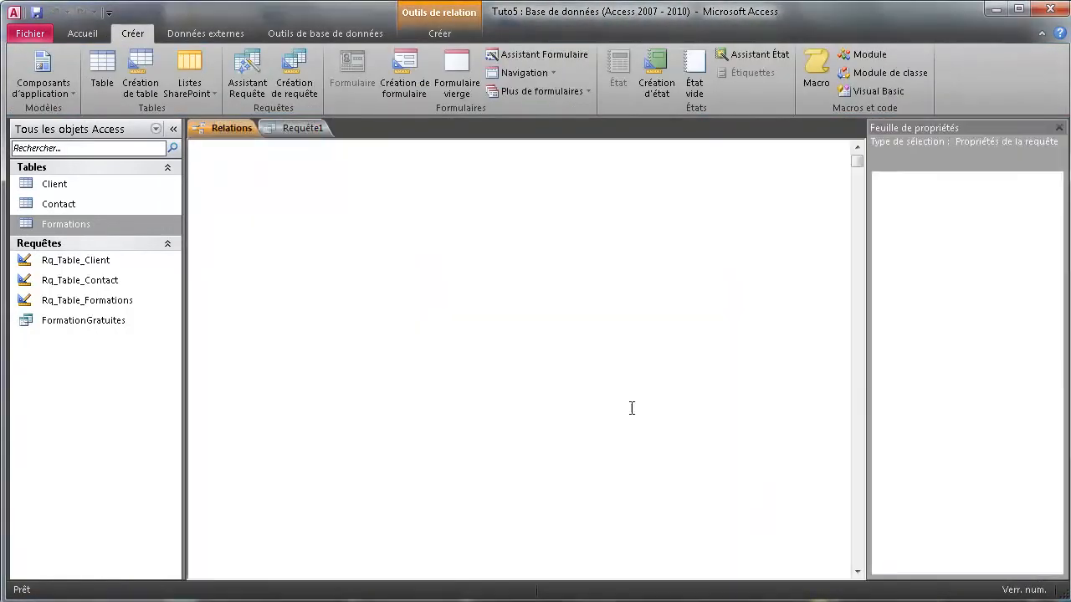
pyautogui.click(91, 80)
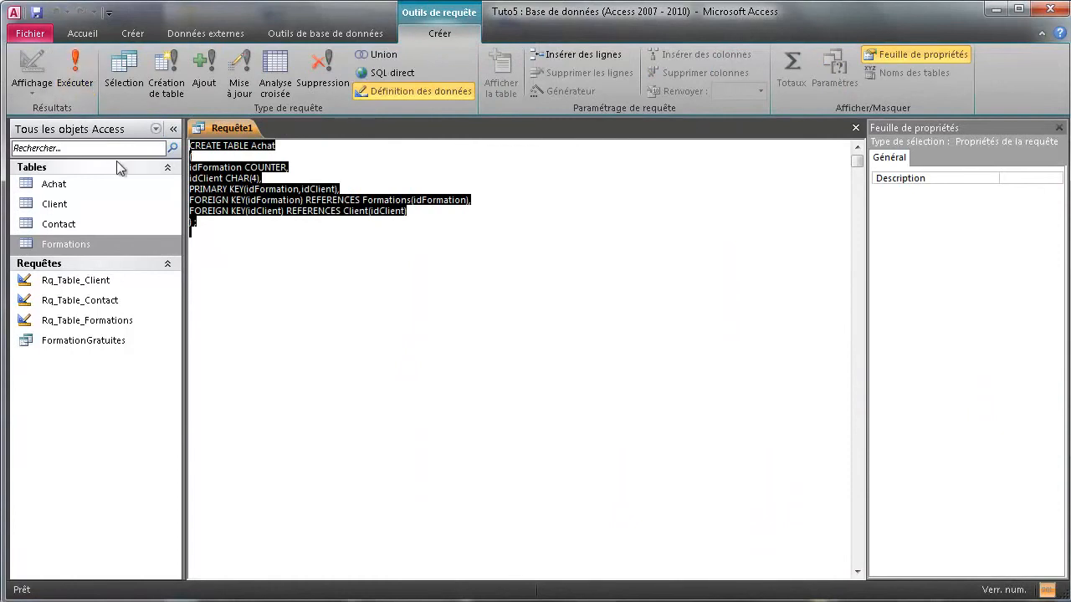
# - Open the Achat table to check its fields and close it again
pyautogui.doubleClick(79, 192)
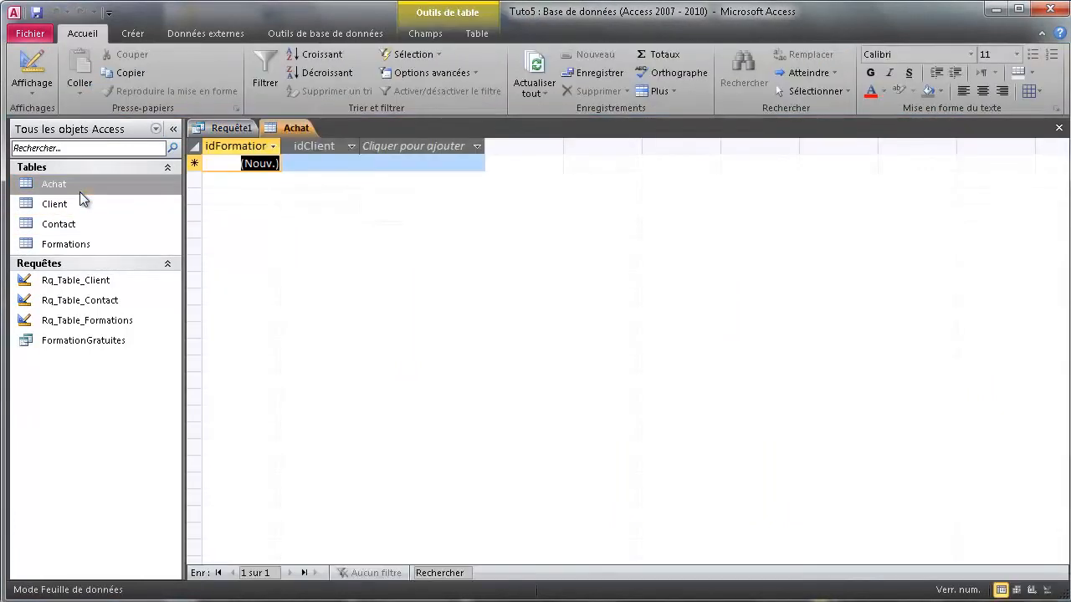
pyautogui.rightClick(297, 132)
pyautogui.click(331, 158)
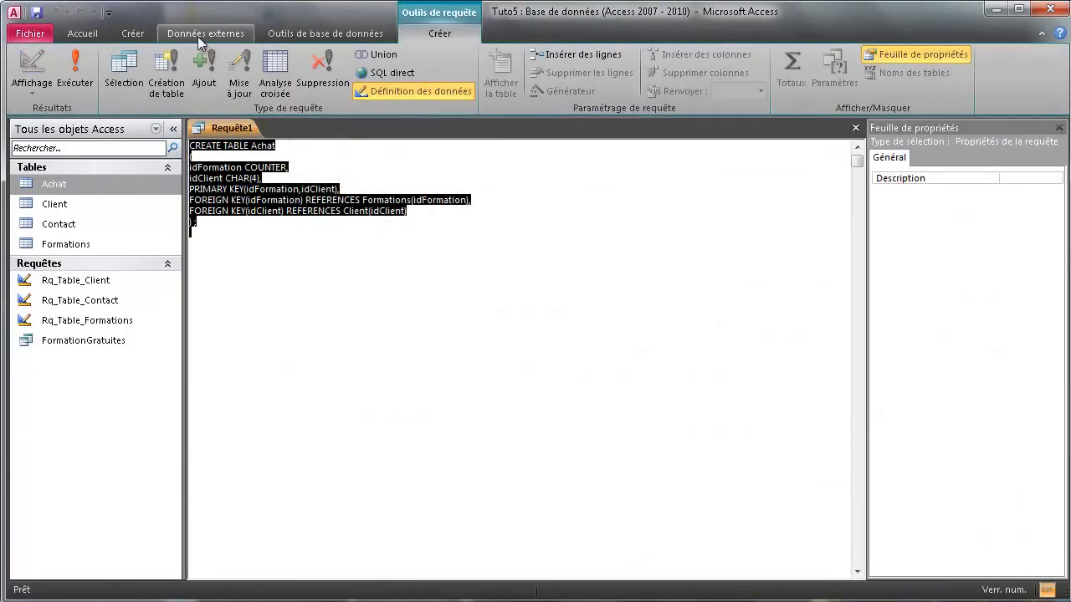
# - Open the relationships diagram, shift Contact away from Client, and add the Achat and Formations tables
pyautogui.click(205, 33)
pyautogui.click(324, 34)
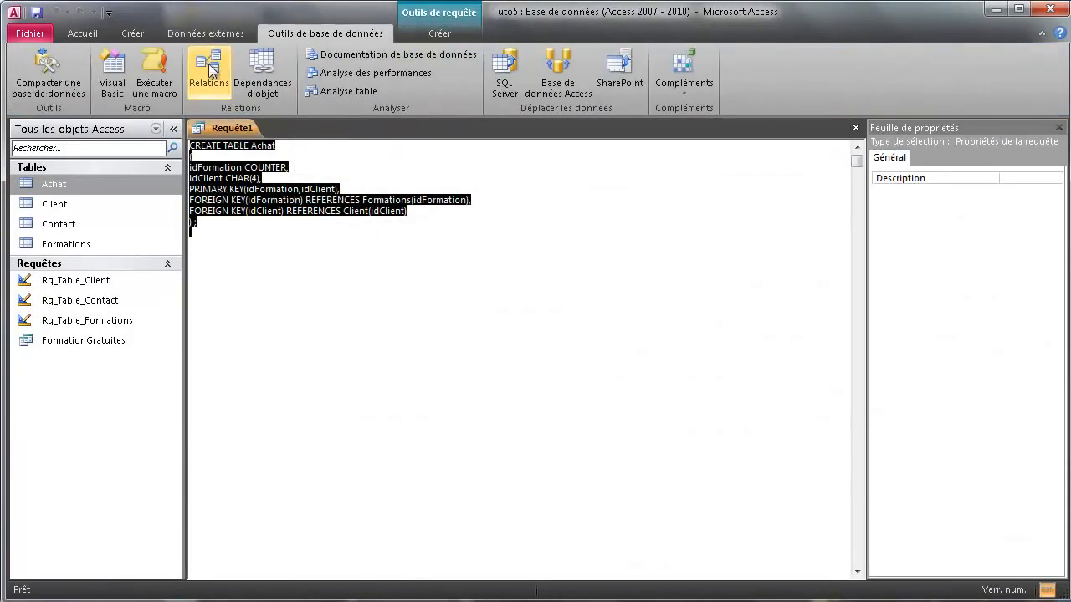
pyautogui.click(209, 71)
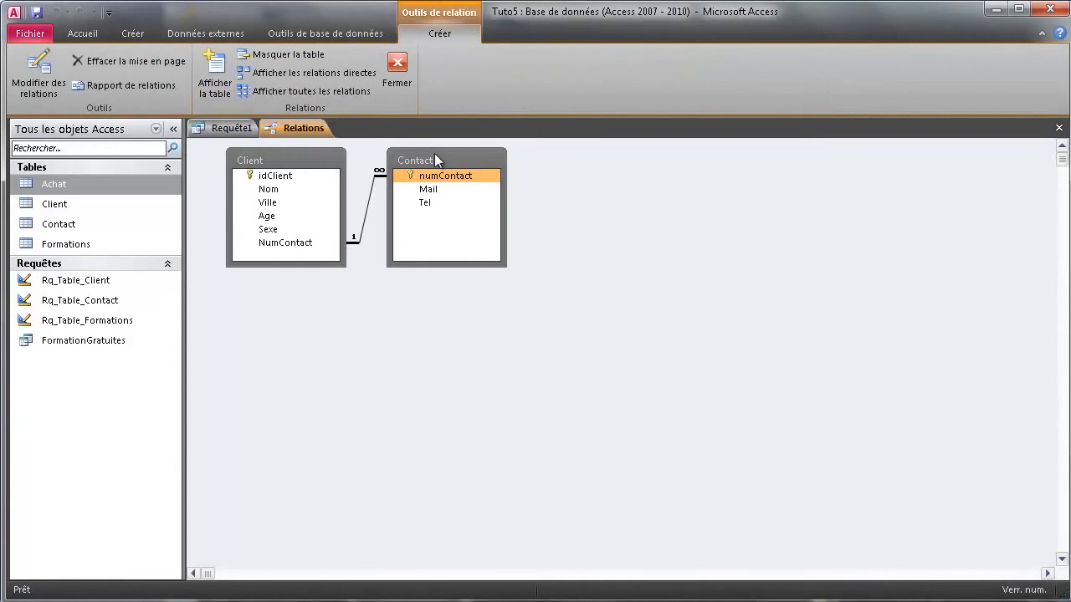
pyautogui.moveTo(435, 153); pyautogui.dragTo(479, 167)
pyautogui.moveTo(76, 185); pyautogui.dragTo(464, 397)
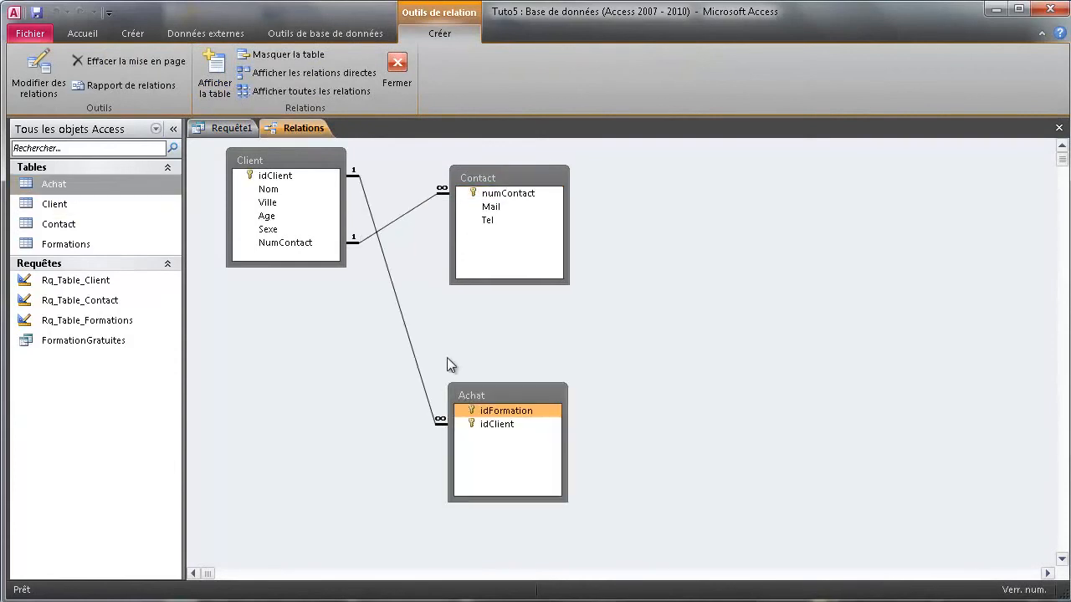
pyautogui.moveTo(76, 243); pyautogui.dragTo(744, 363)
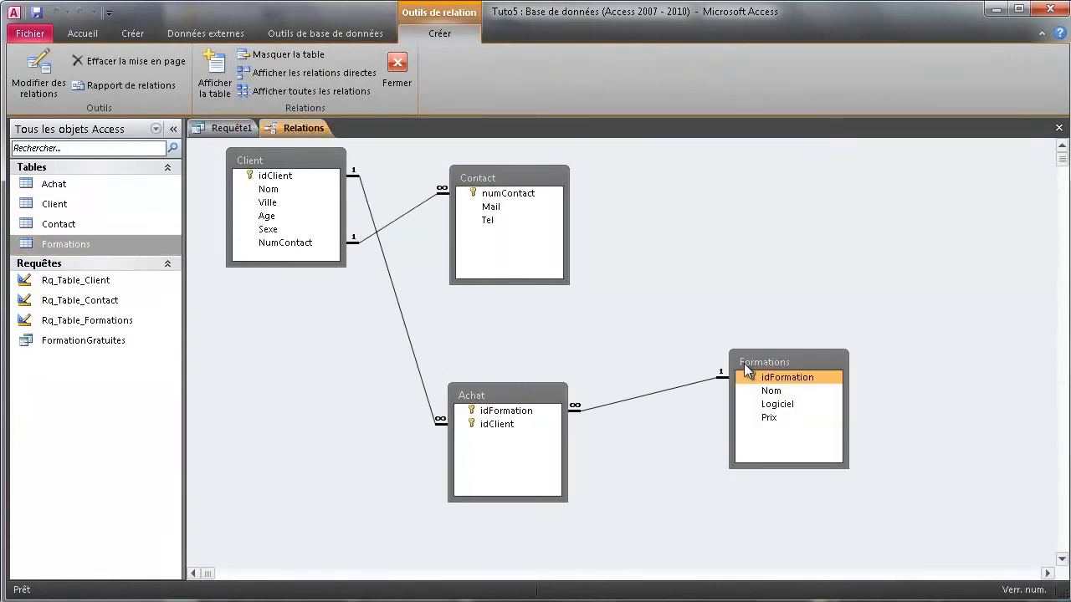
# - Rearrange the diagram in the order Contact, Client, Achat, Formations, alternating high and low so the relationship lines do not cross
pyautogui.moveTo(290, 162); pyautogui.dragTo(661, 239)
pyautogui.moveTo(511, 168); pyautogui.dragTo(253, 174)
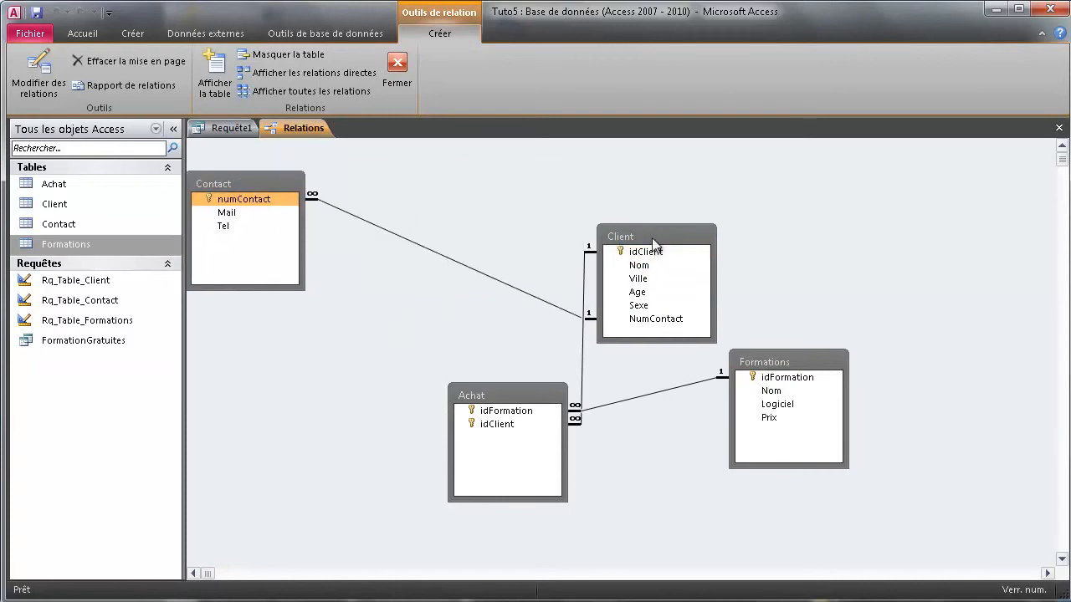
pyautogui.moveTo(650, 233); pyautogui.dragTo(435, 239)
pyautogui.moveTo(519, 394); pyautogui.dragTo(694, 211)
pyautogui.moveTo(789, 361); pyautogui.dragTo(920, 403)
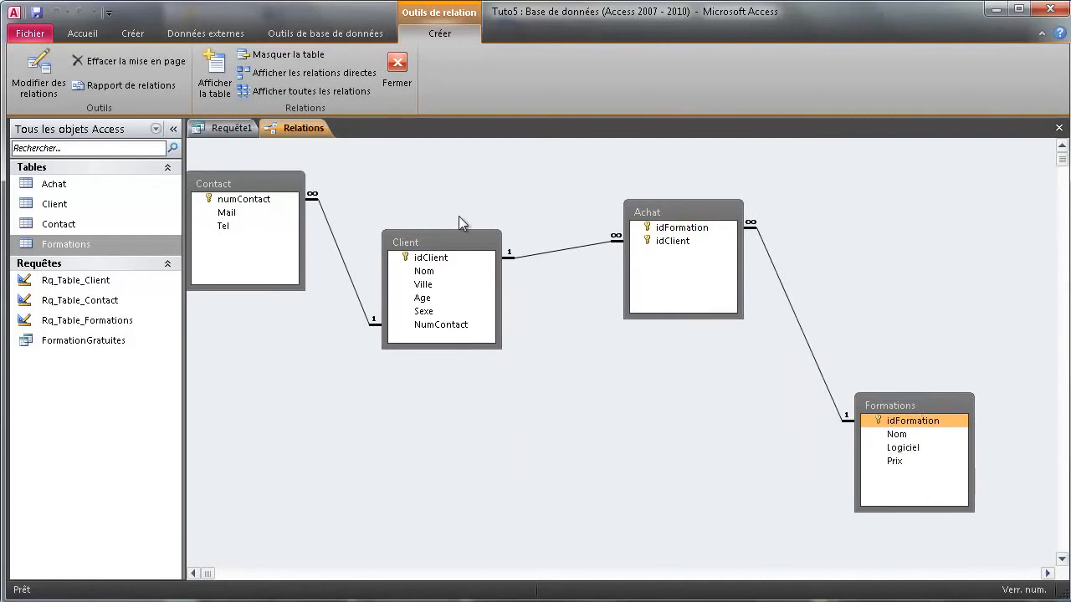
pyautogui.click(454, 238)
pyautogui.moveTo(454, 237); pyautogui.dragTo(506, 342)
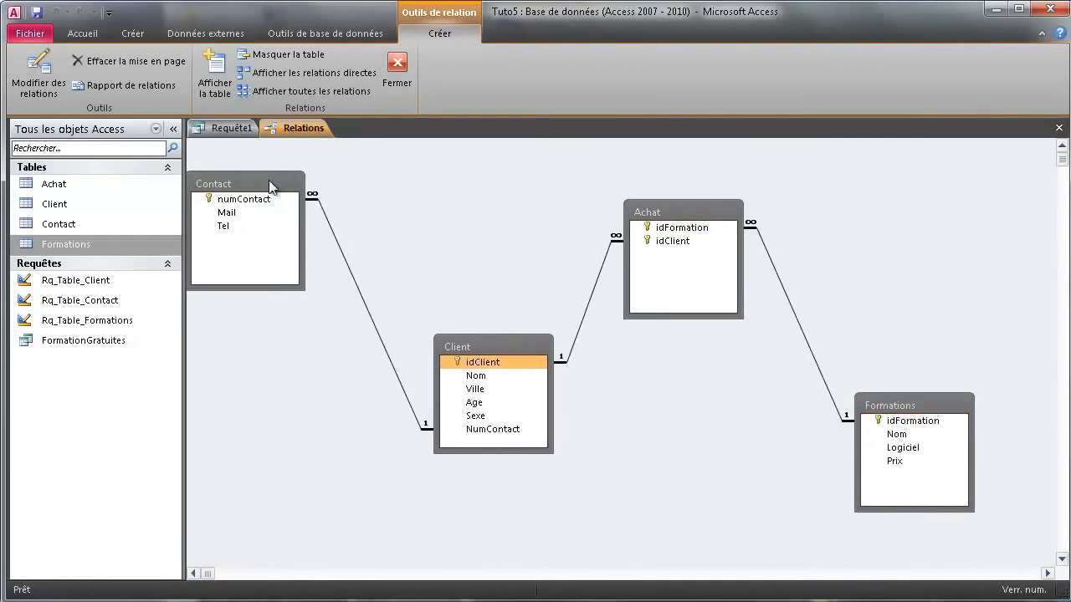
pyautogui.moveTo(271, 186); pyautogui.dragTo(287, 167)
pyautogui.moveTo(489, 350); pyautogui.dragTo(457, 349)
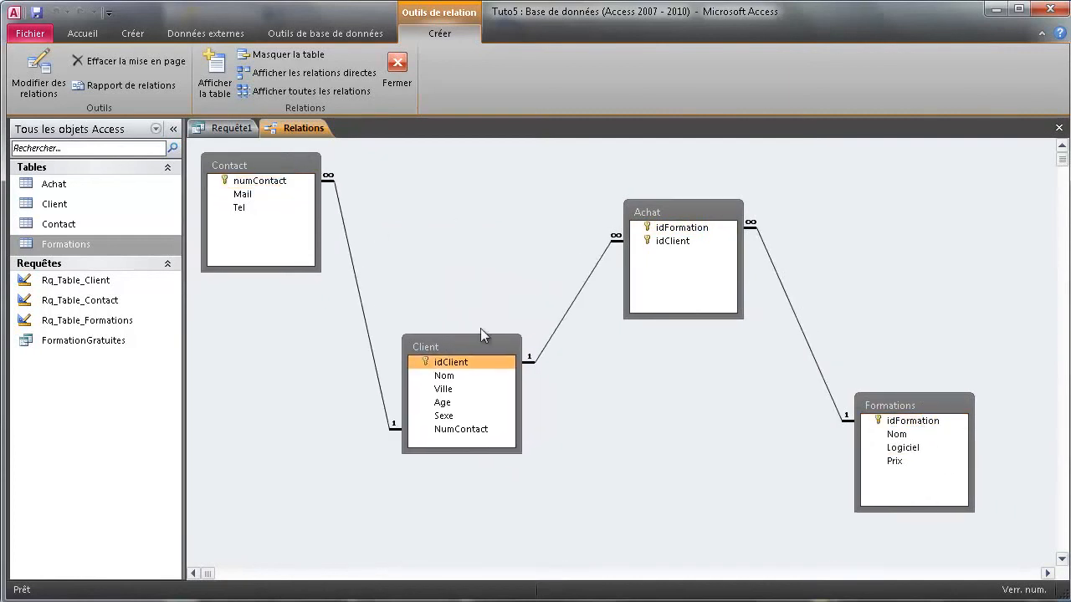
pyautogui.moveTo(677, 212); pyautogui.dragTo(654, 191)
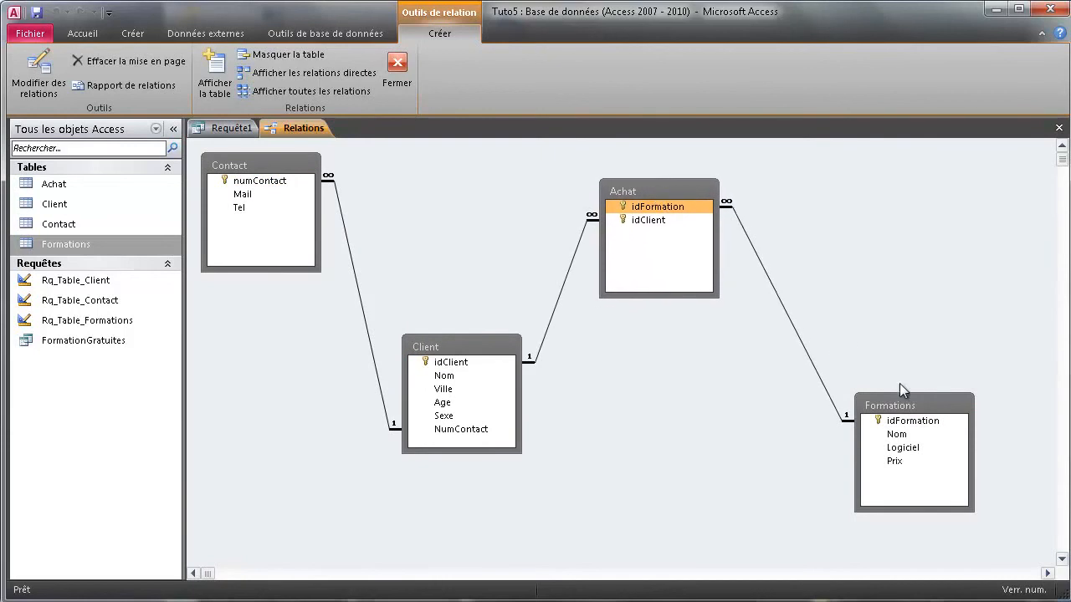
pyautogui.moveTo(916, 407); pyautogui.dragTo(857, 382)
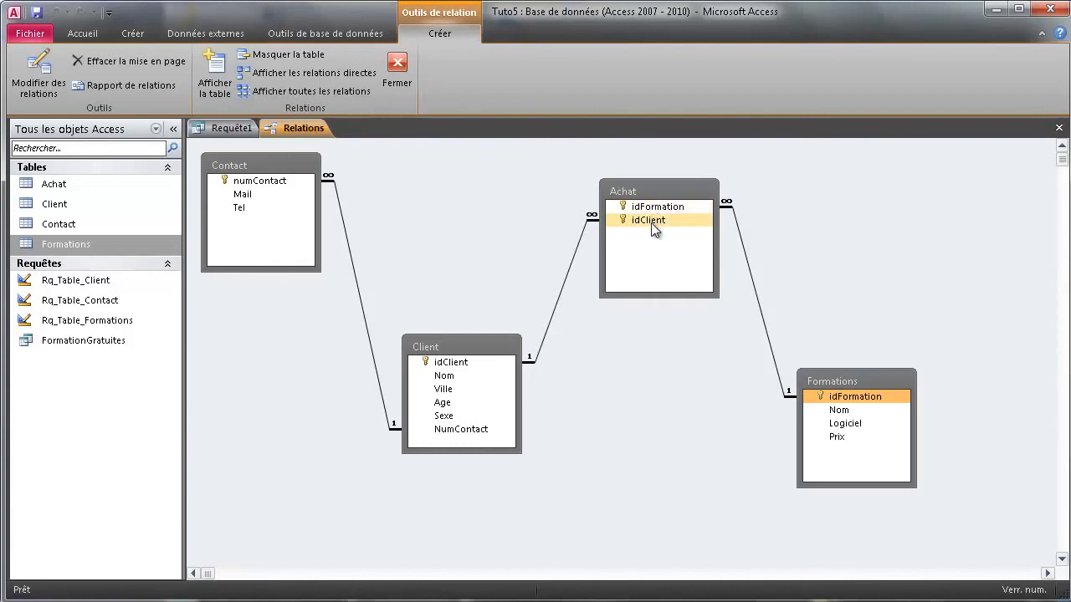
# - Switch to Word, replace the statement with the lines 001 – 001, 002 – 001, 001 – 002 and 003 – 005, and select them
pyautogui.click(676, 601)
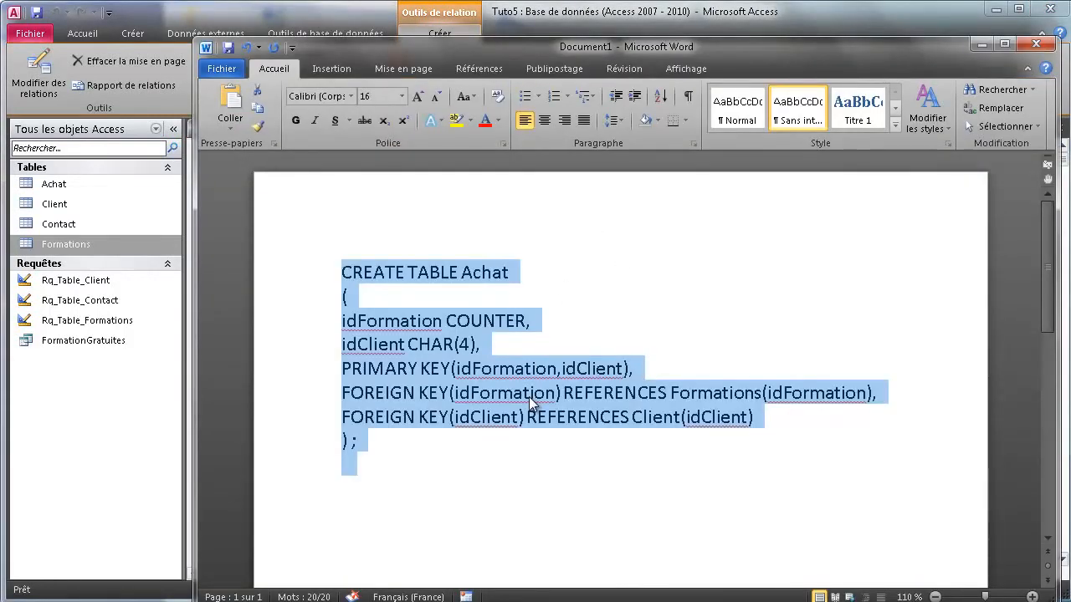
pyautogui.write('00')
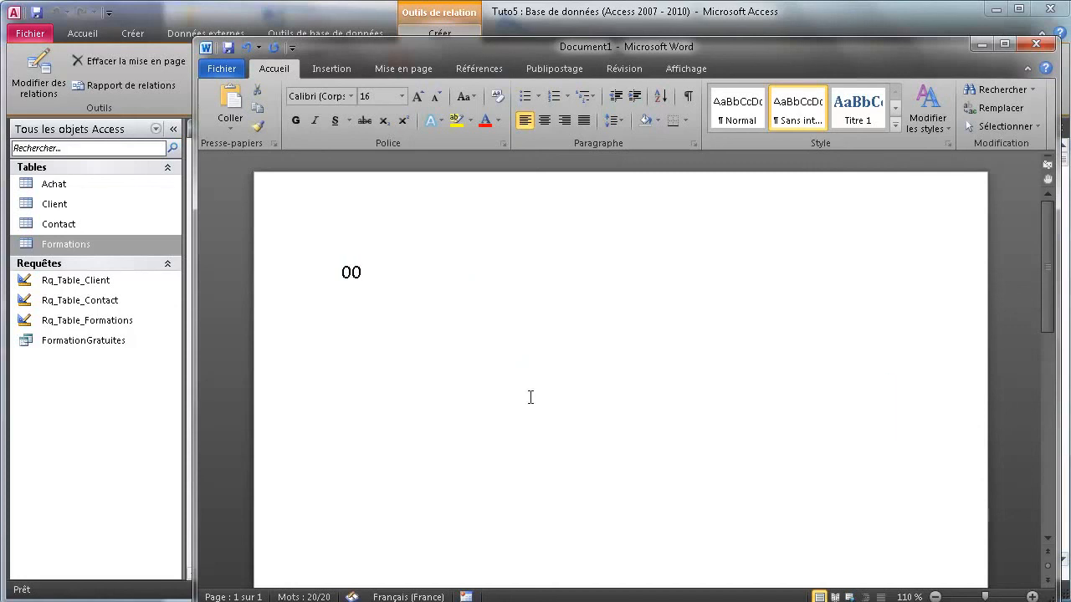
pyautogui.write('1 - ')
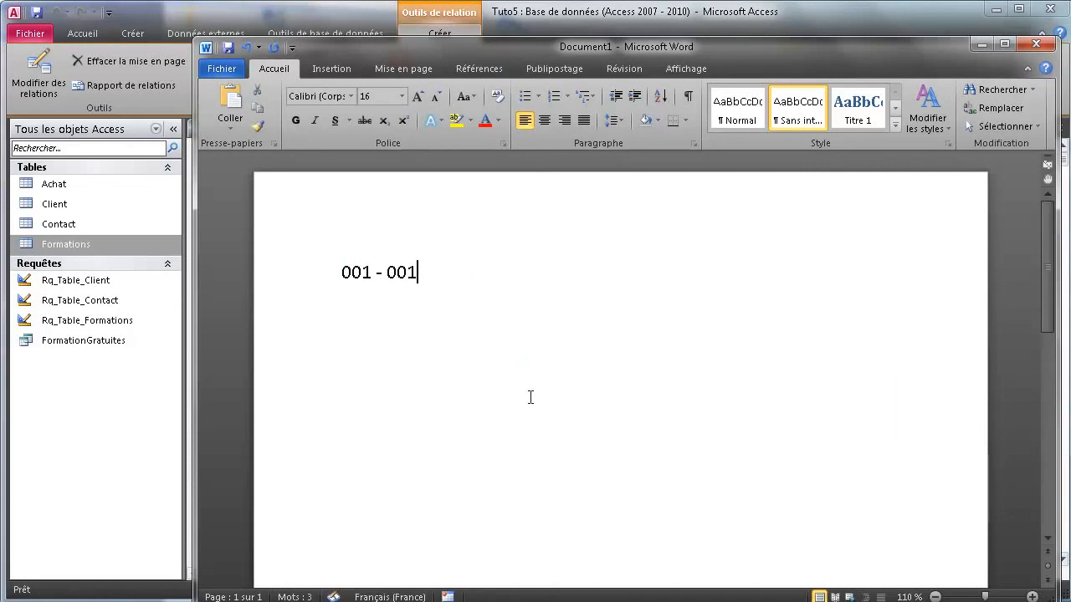
pyautogui.write('001 ')
pyautogui.write('002 -')
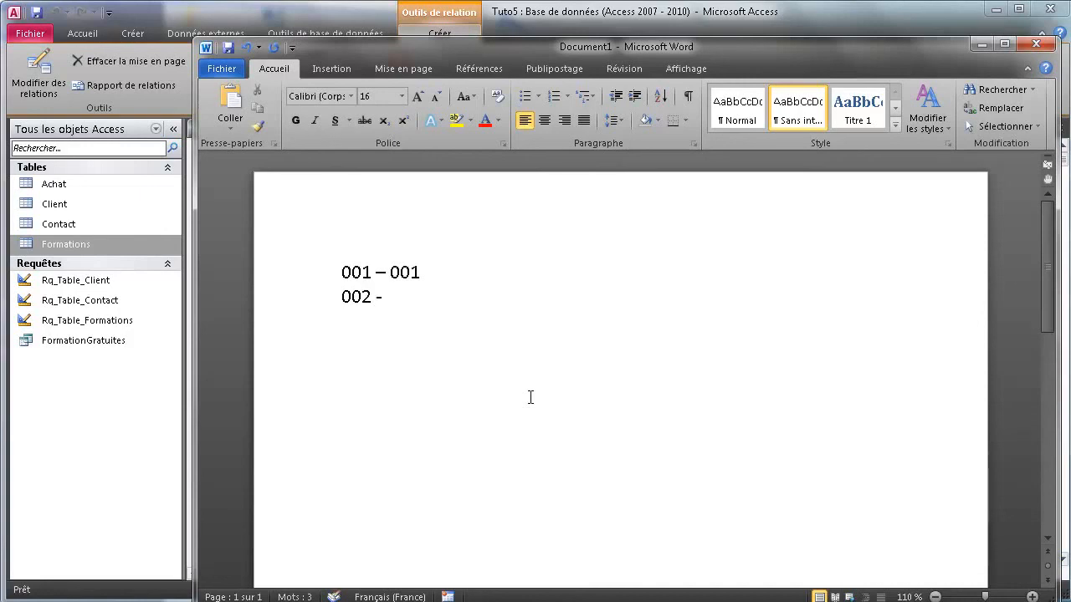
pyautogui.write(' 001')
pyautogui.press('Return')
pyautogui.write('001 - 00')
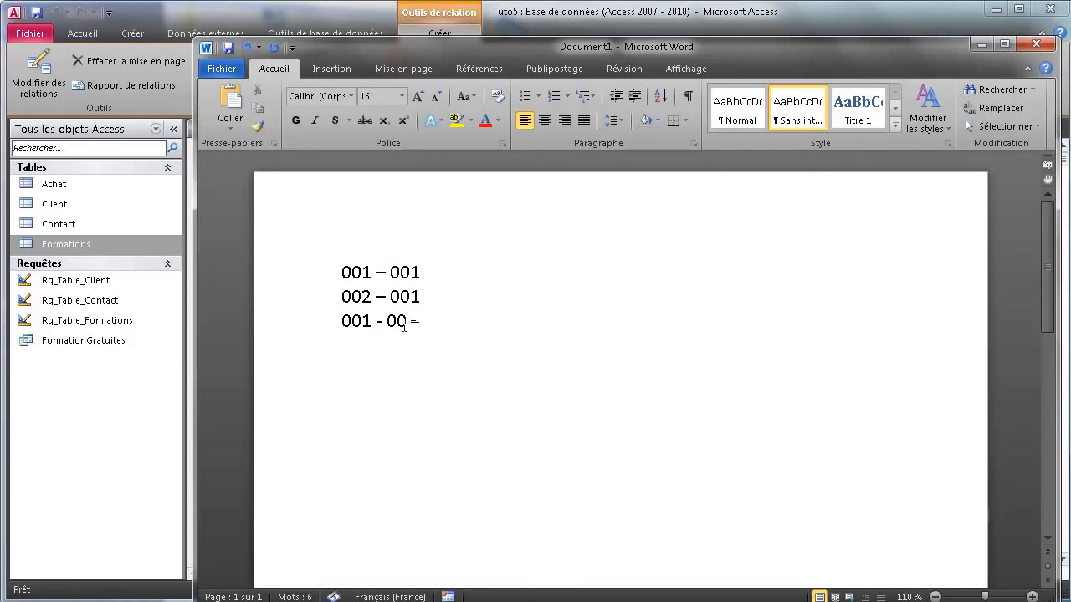
pyautogui.write('2 ')
pyautogui.write('00')
pyautogui.write('3 - 005')
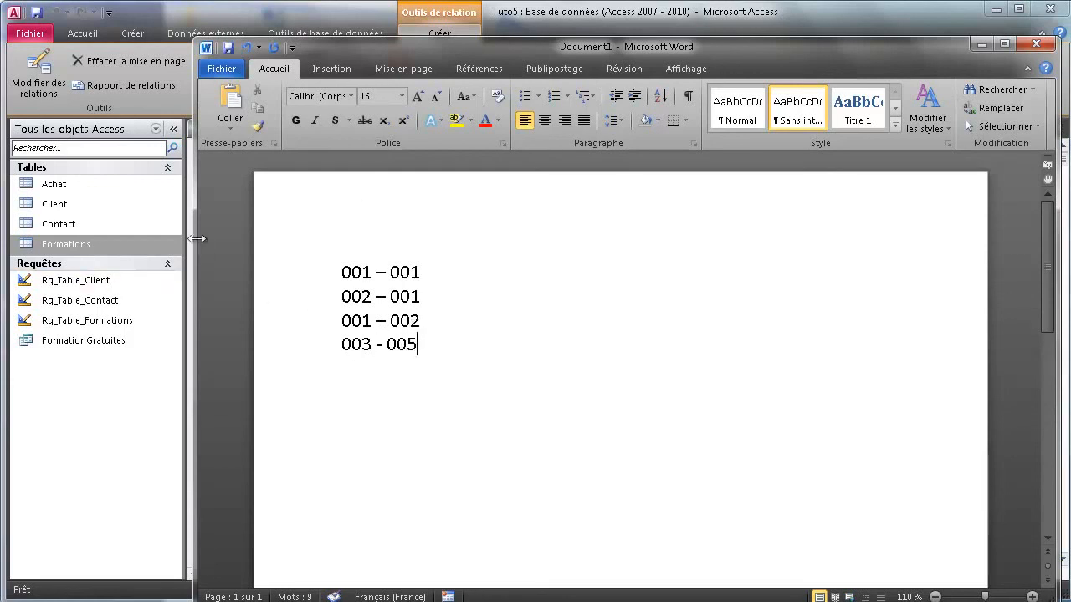
pyautogui.press('Return')
pyautogui.moveTo(433, 355); pyautogui.dragTo(337, 276)
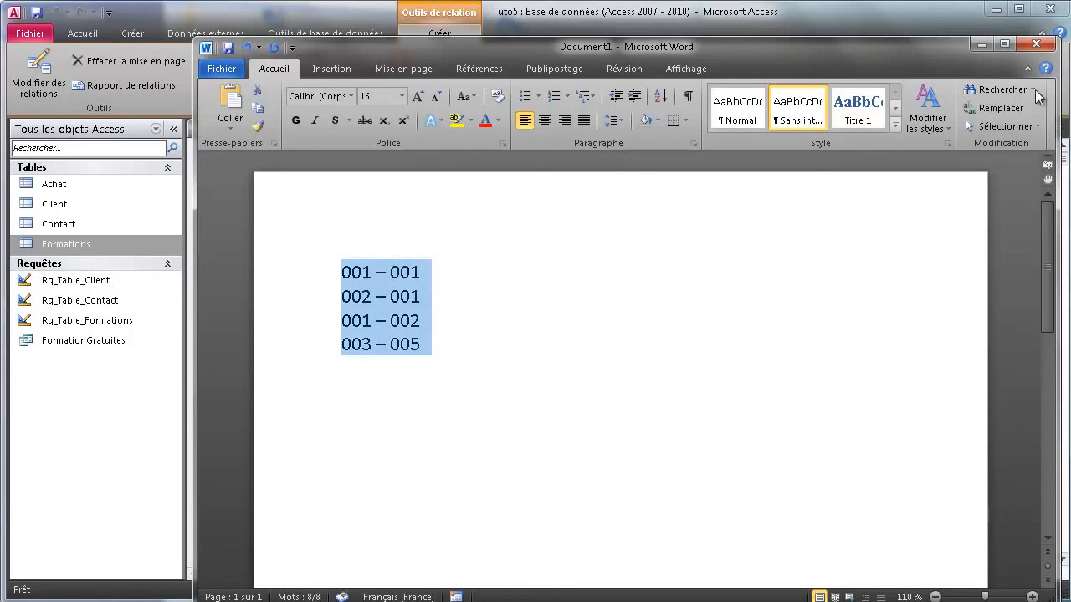
# - Reselect the number-pair lines from 001 – 001 through 003 – 005, then switch back to the Access relationships diagram
pyautogui.click(538, 321)
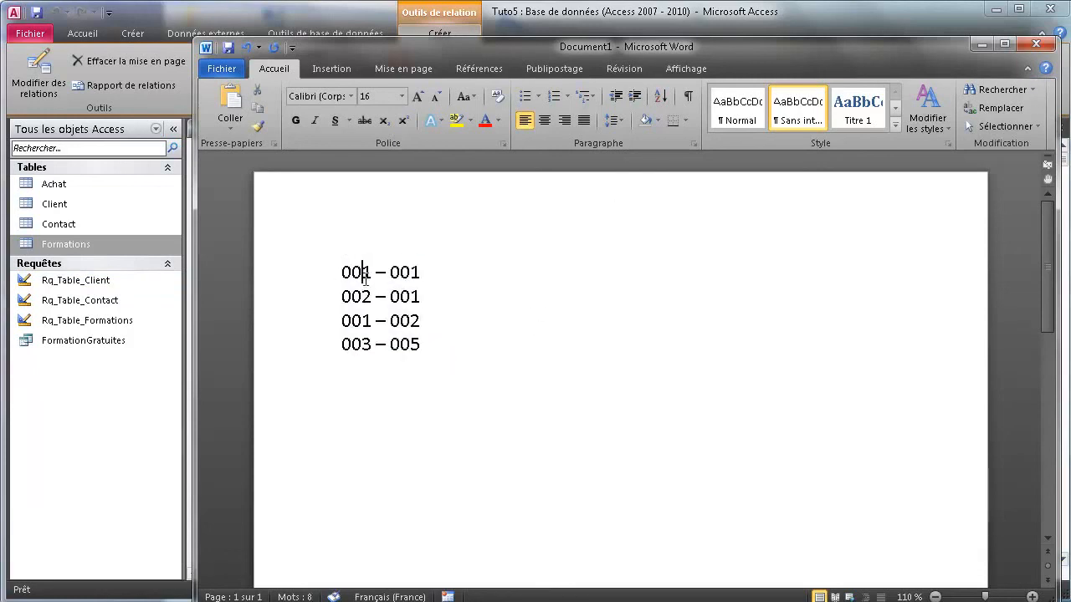
pyautogui.moveTo(358, 268); pyautogui.dragTo(431, 352)
pyautogui.click(928, 25)
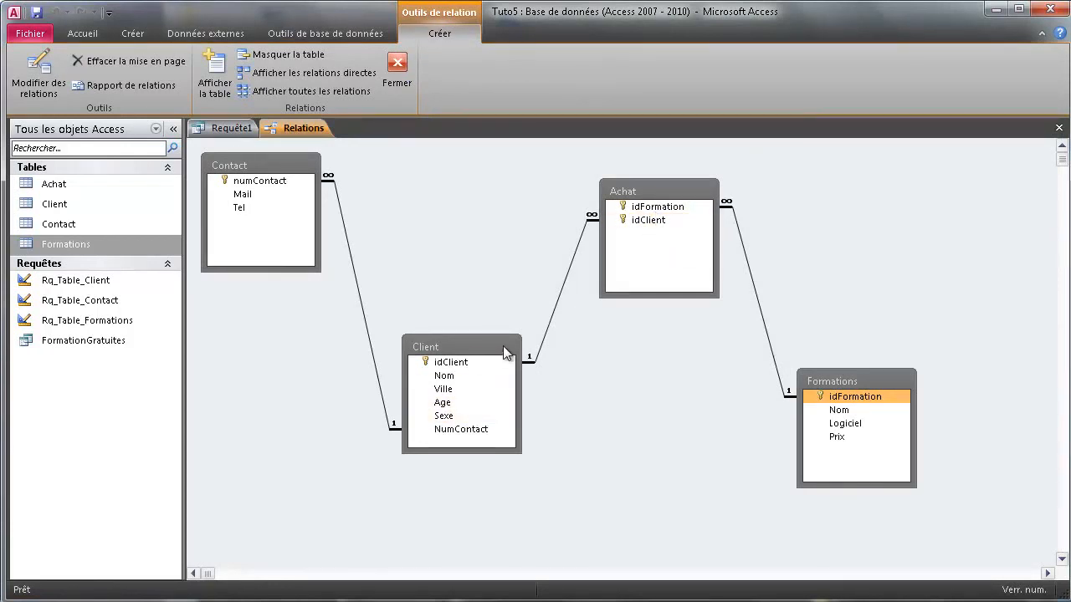
# - Shift the Client table upward and slightly left, and the Achat and Formations tables slightly up and to the right in the diagram
pyautogui.moveTo(485, 348); pyautogui.dragTo(478, 341)
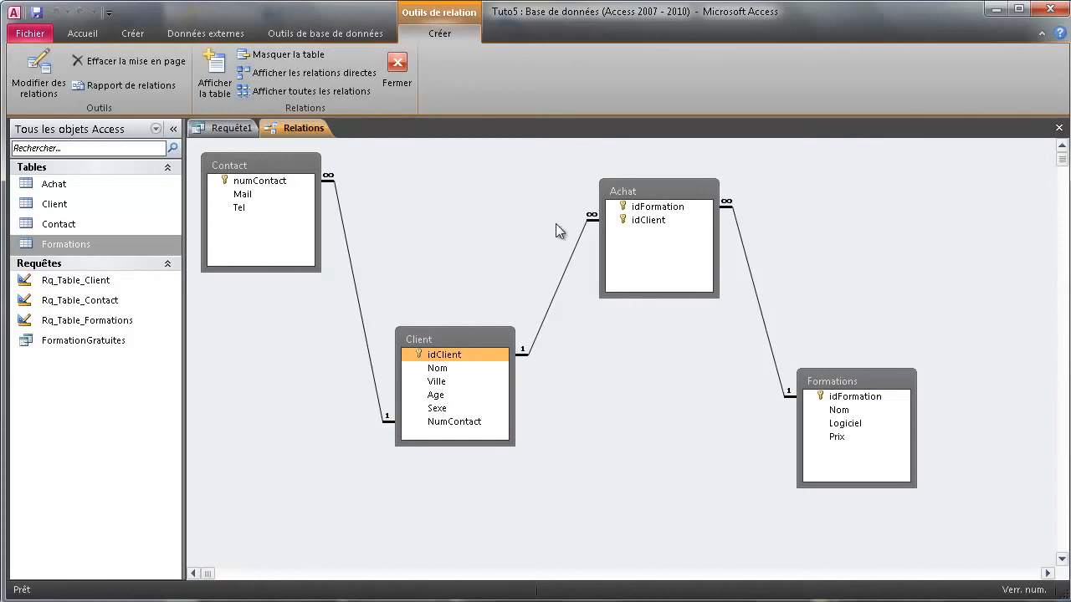
pyautogui.moveTo(646, 191); pyautogui.dragTo(659, 180)
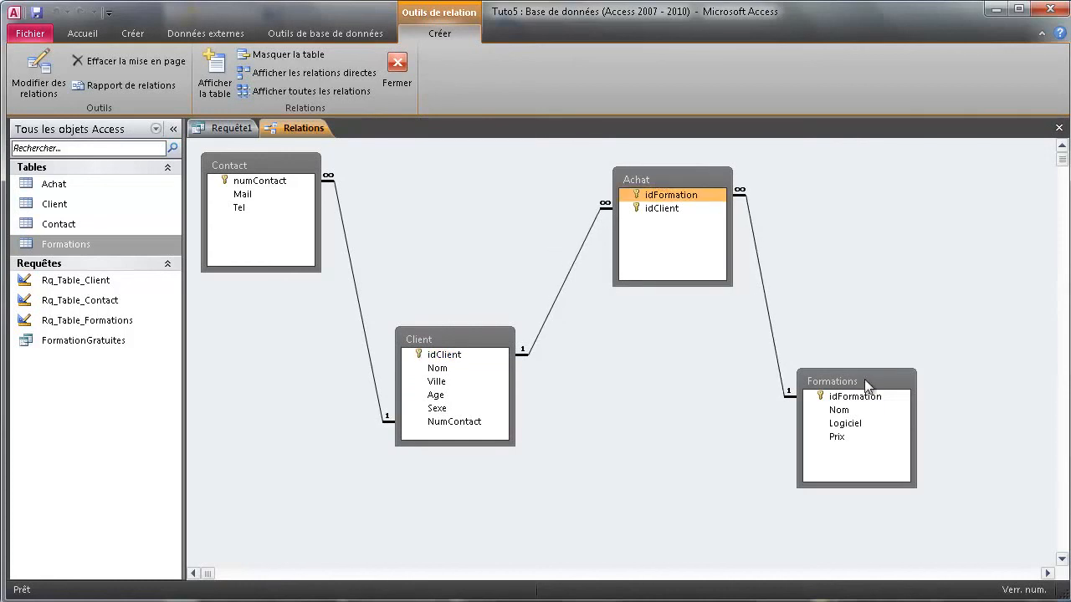
pyautogui.moveTo(867, 386); pyautogui.dragTo(892, 361)
pyautogui.click(470, 338)
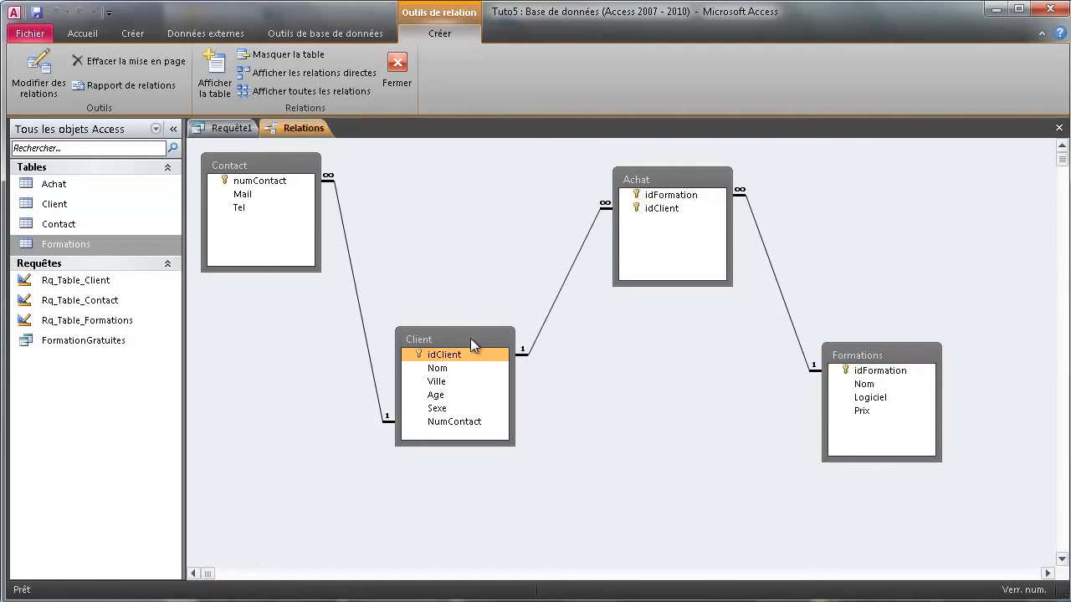
pyautogui.moveTo(470, 338); pyautogui.dragTo(468, 304)
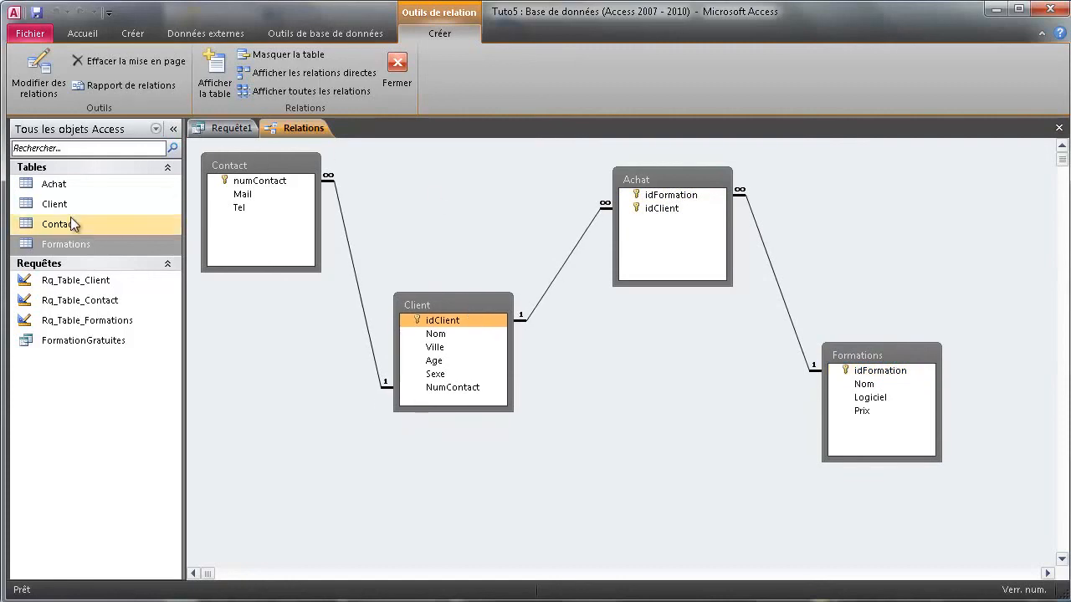